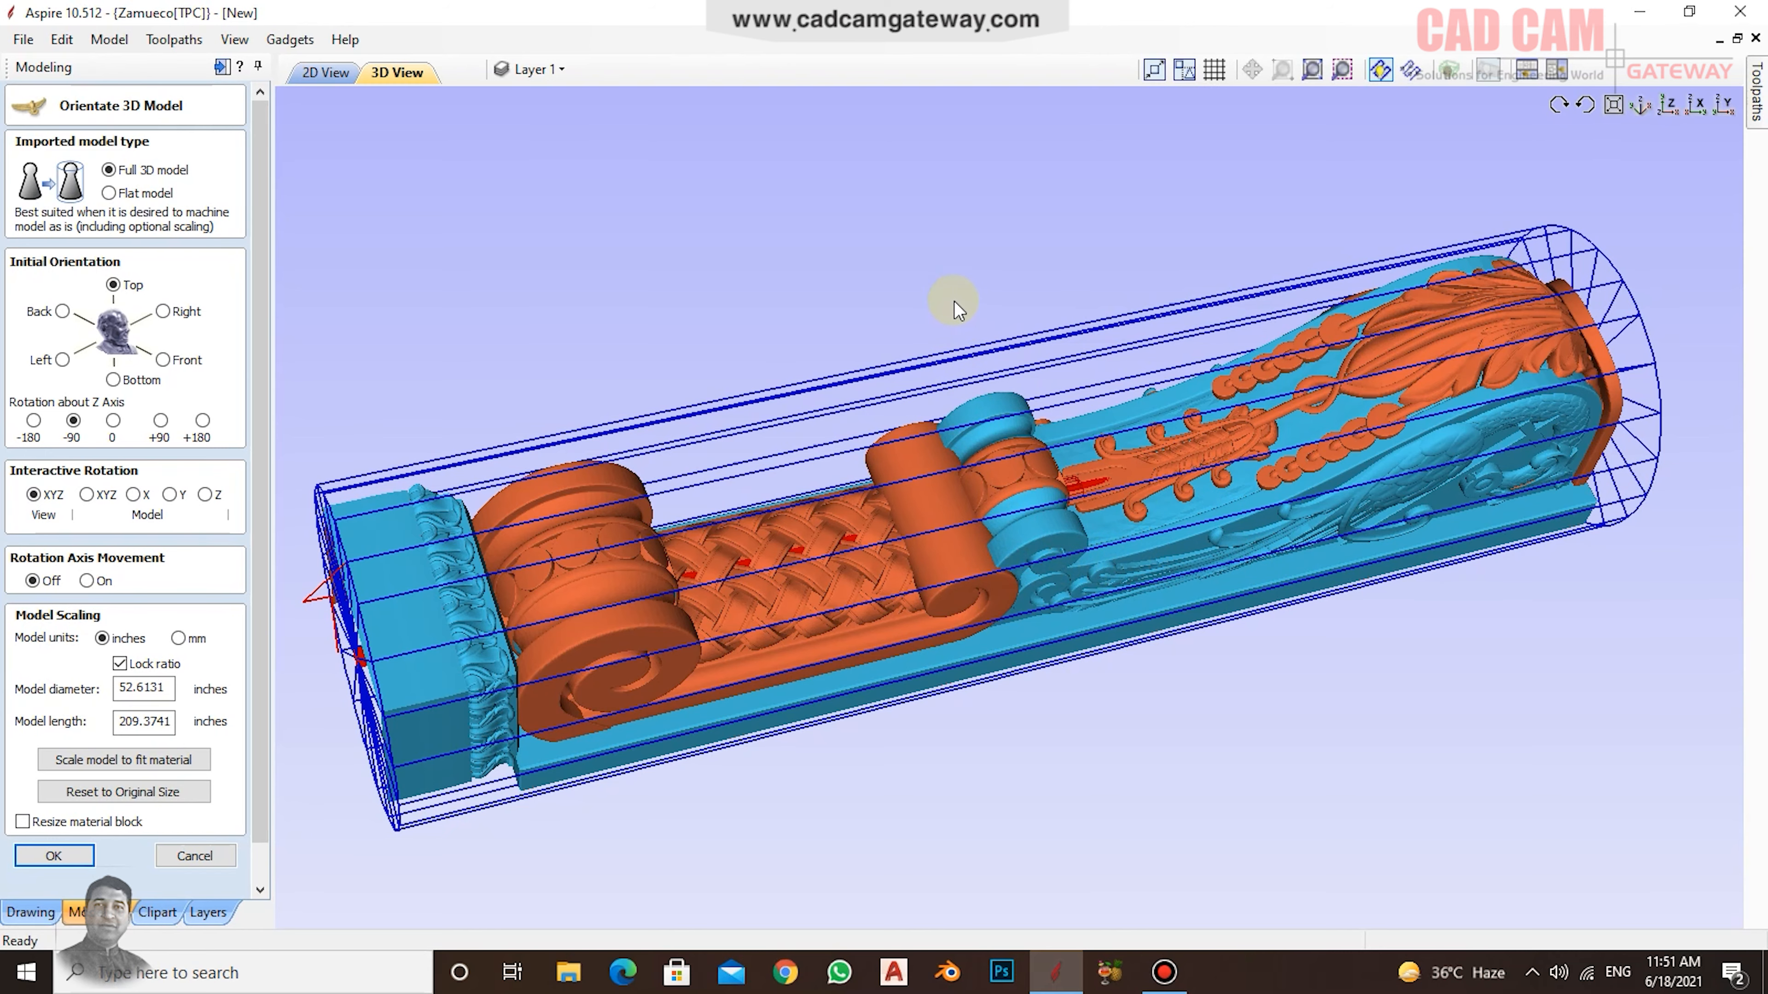
Step: Try other initial orientations and Z-axis rotations for the imported model, returning it to Top with -90 rotation
drag(954, 302, 1027, 393)
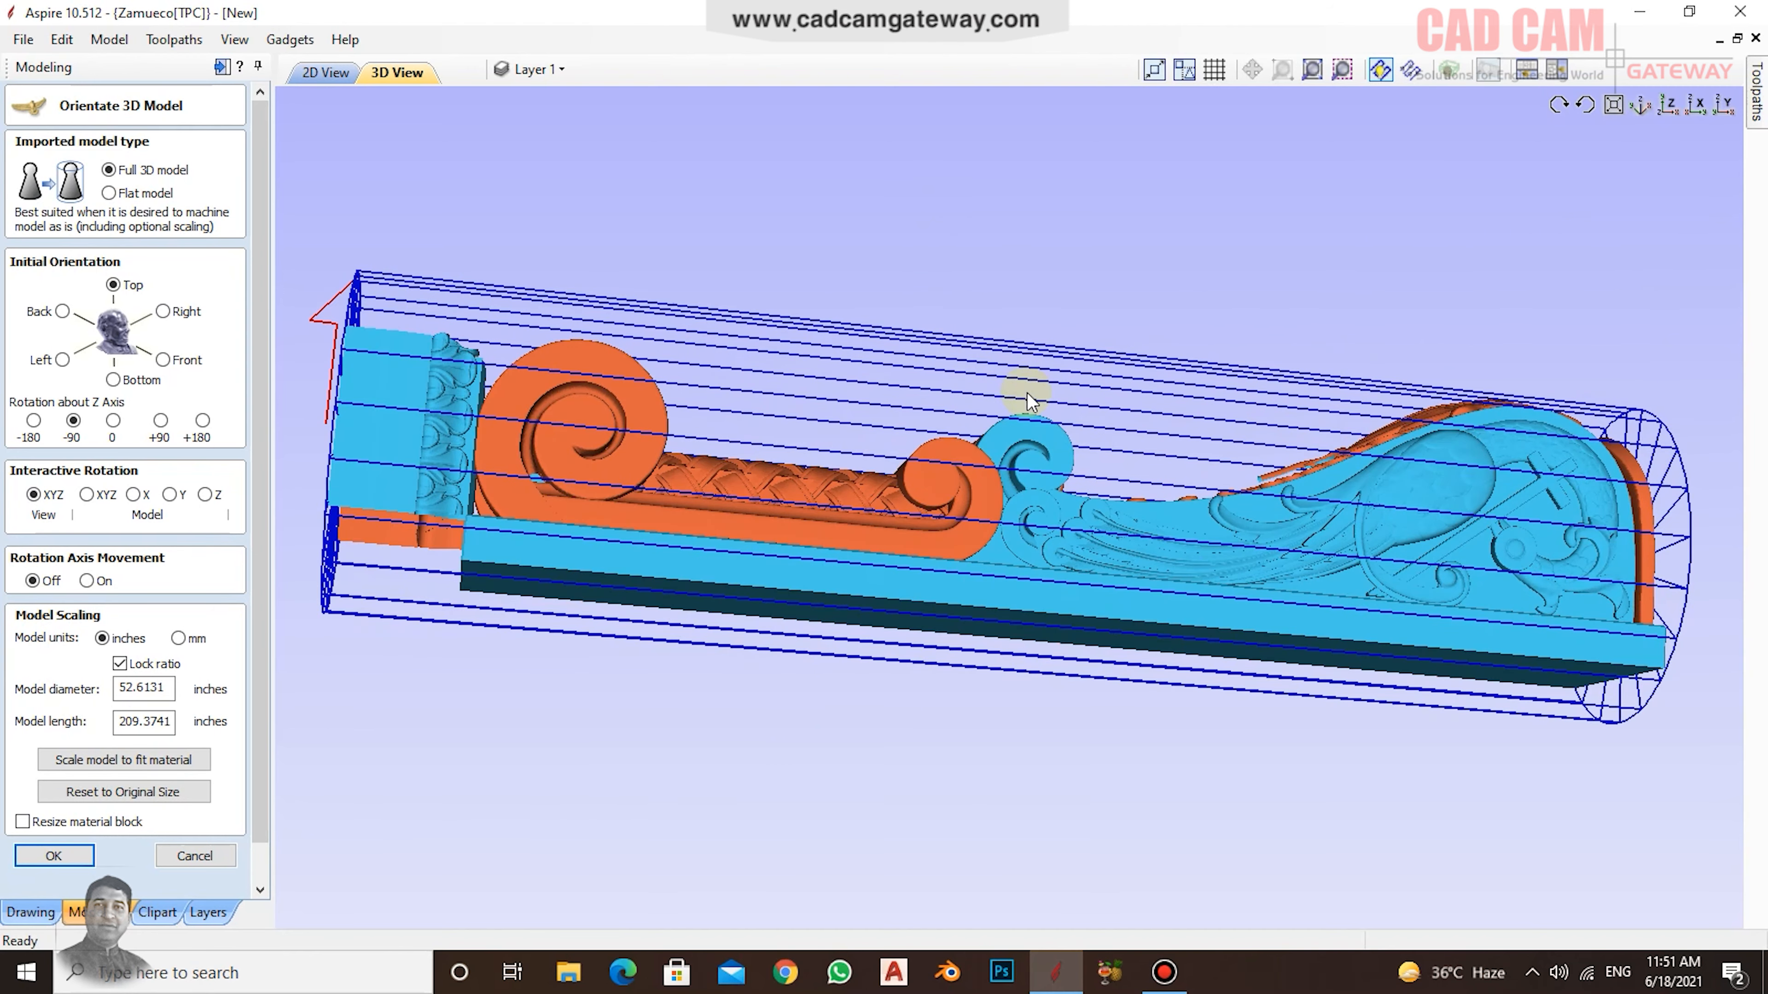
drag(989, 520, 984, 522)
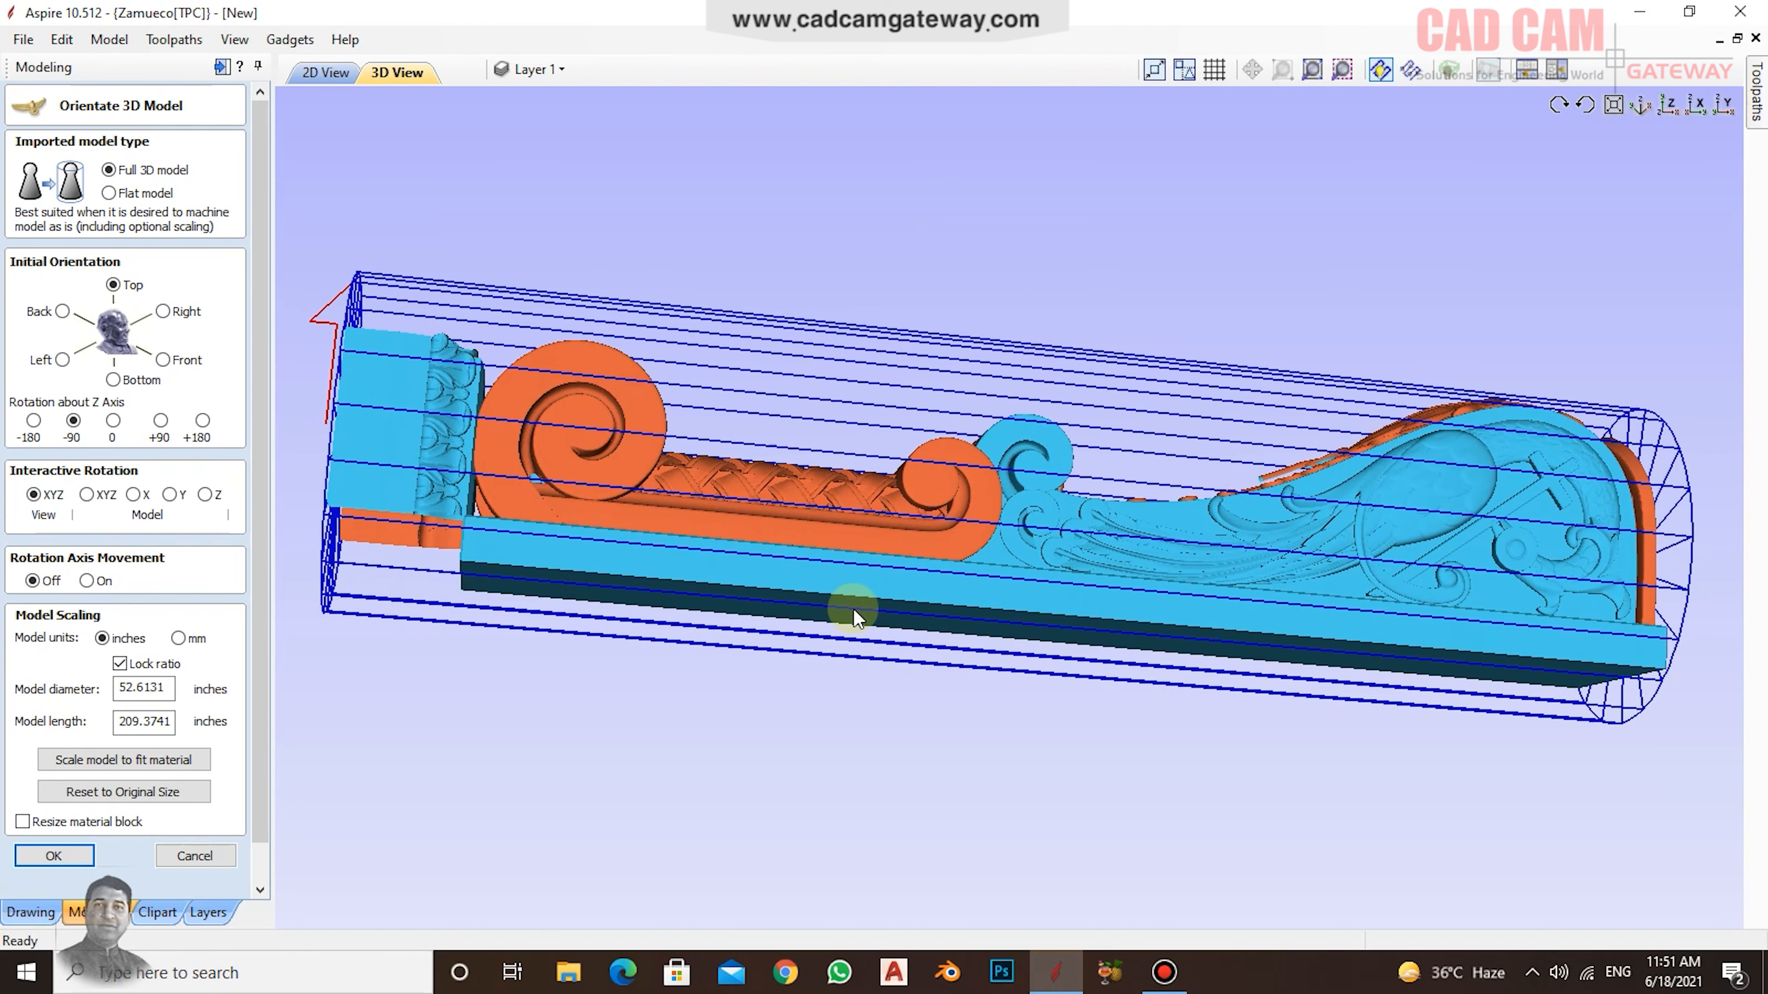
drag(853, 608, 703, 769)
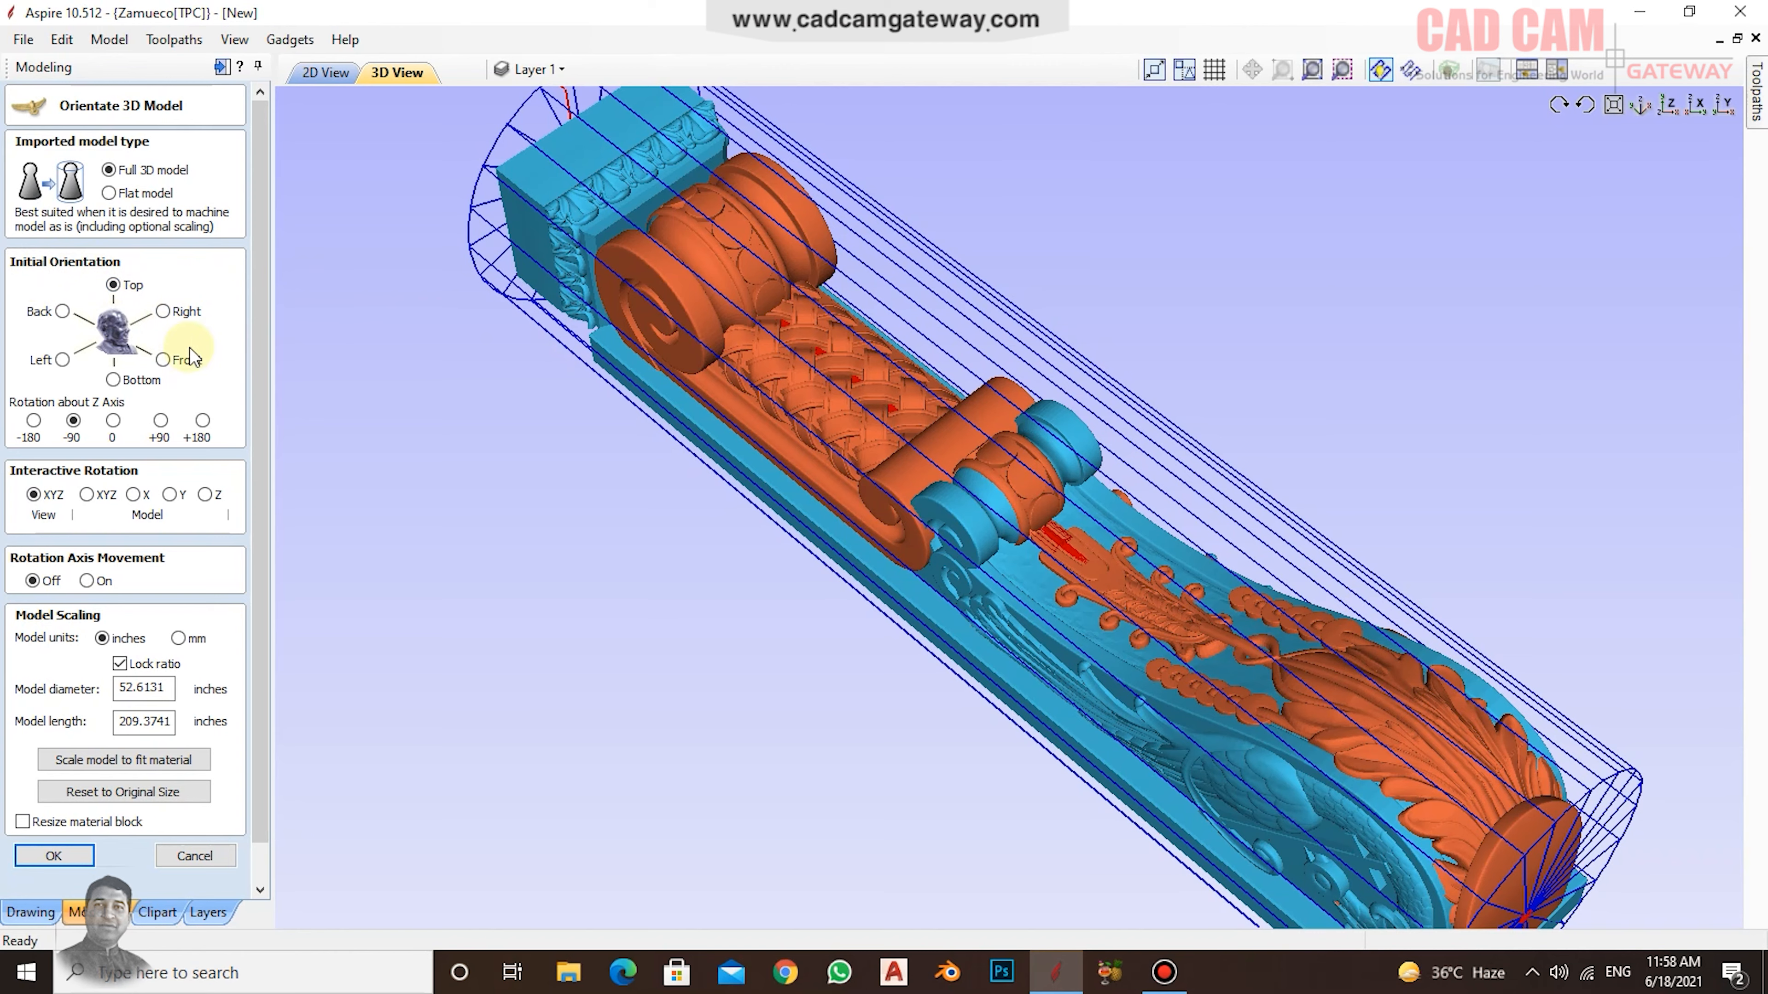
click(161, 312)
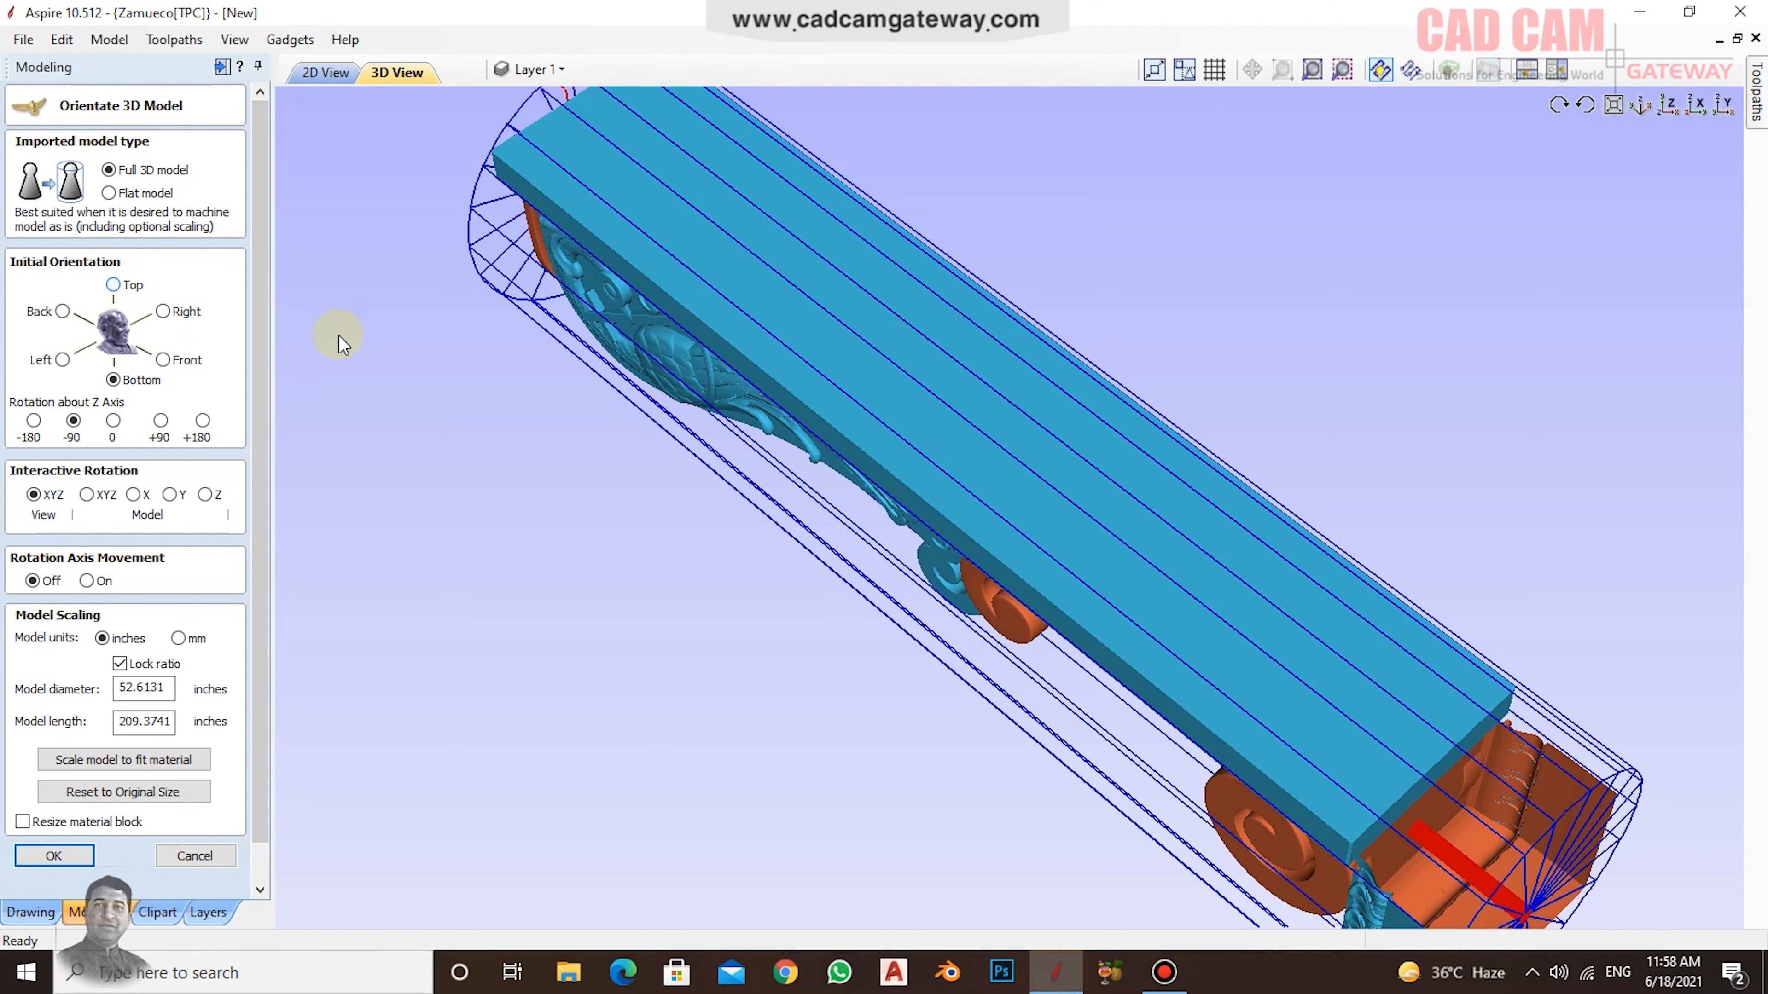
click(113, 284)
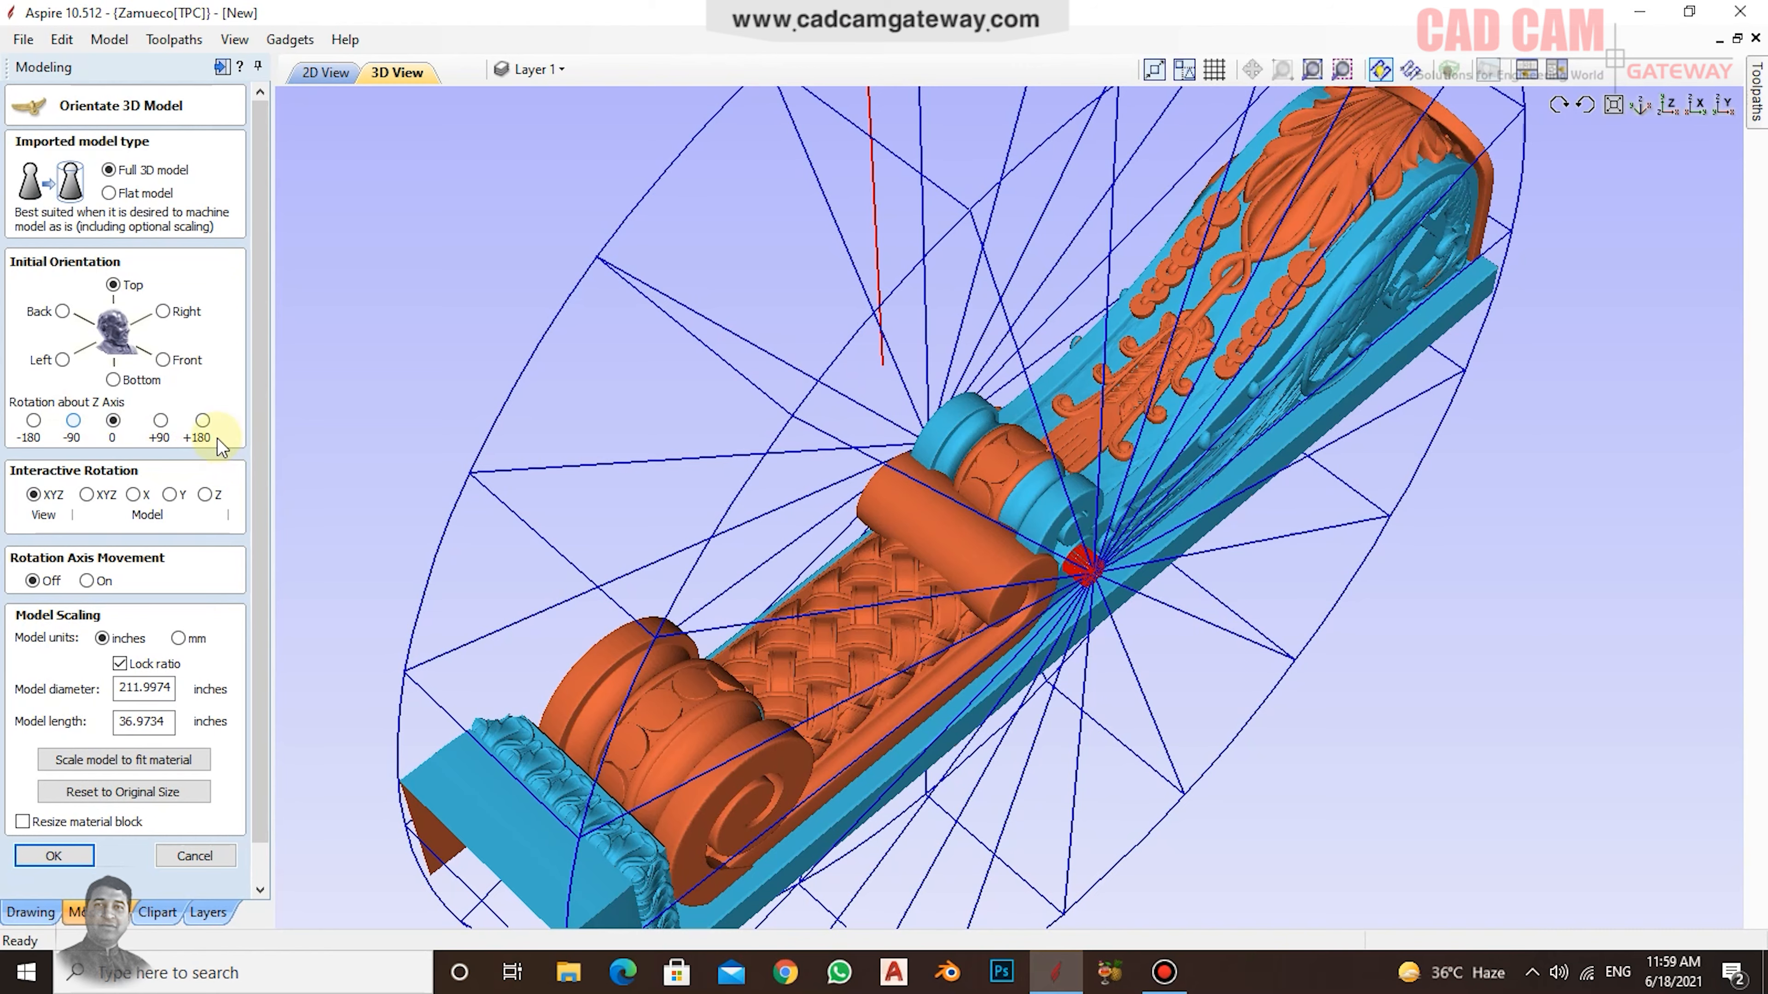
click(75, 422)
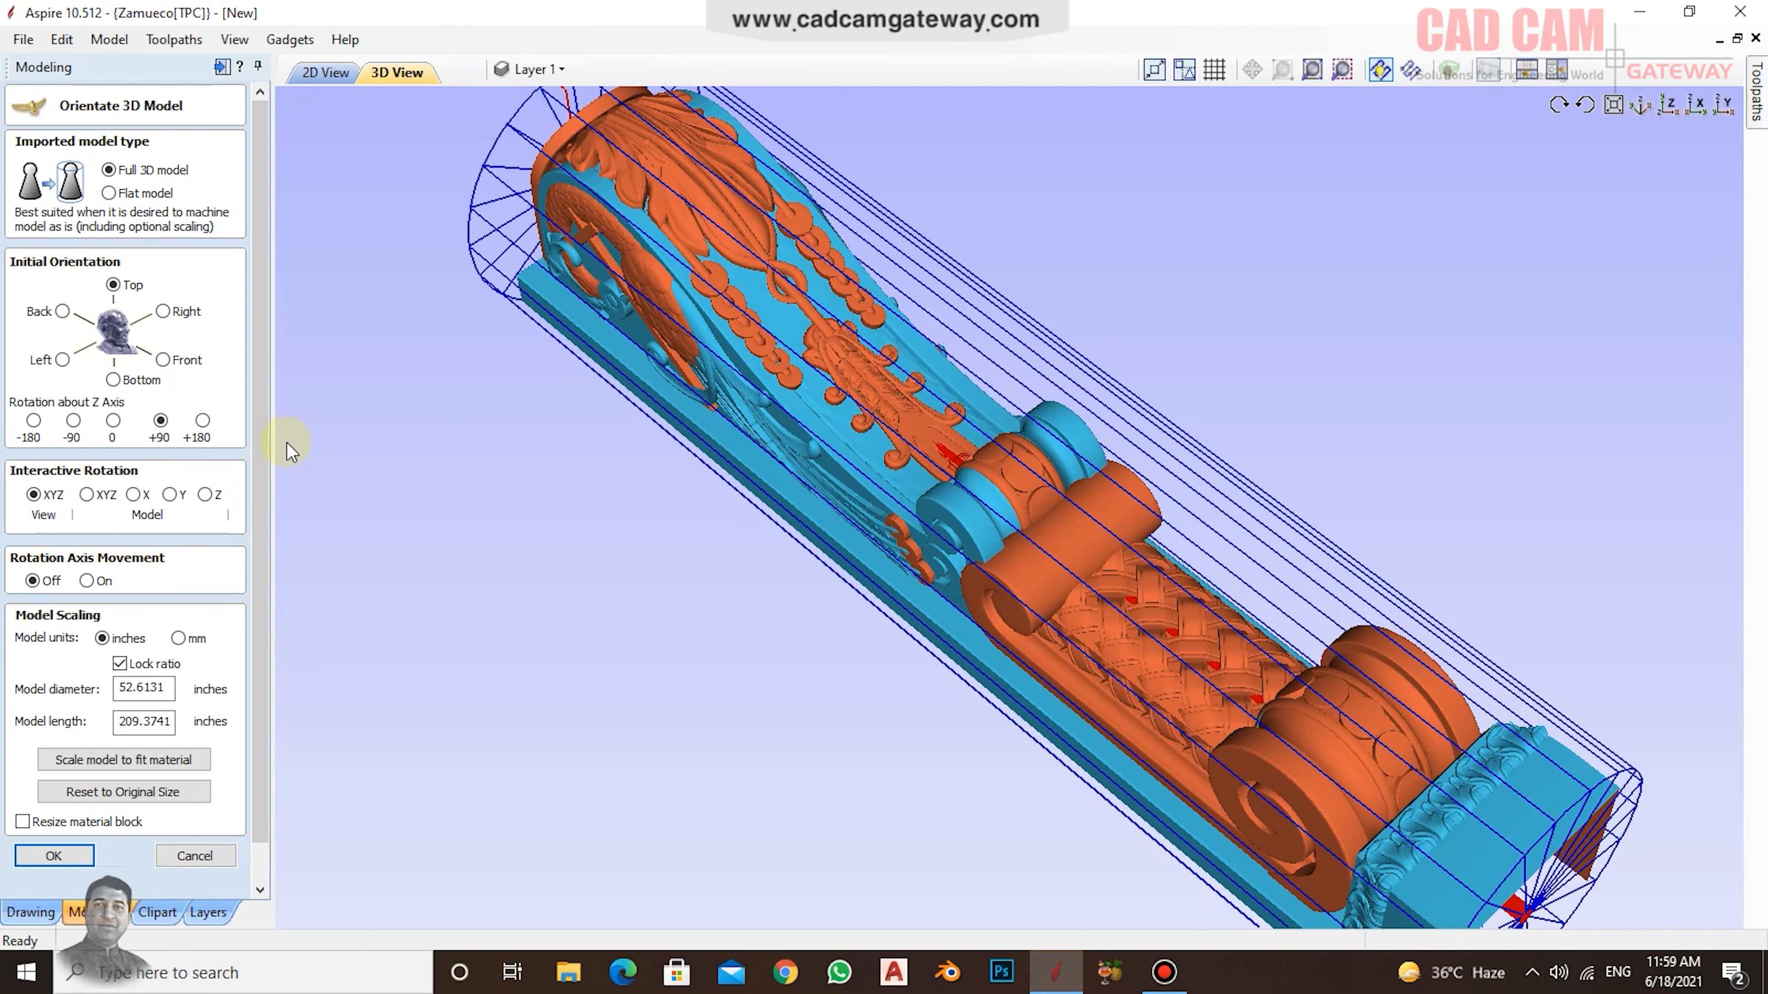
click(72, 421)
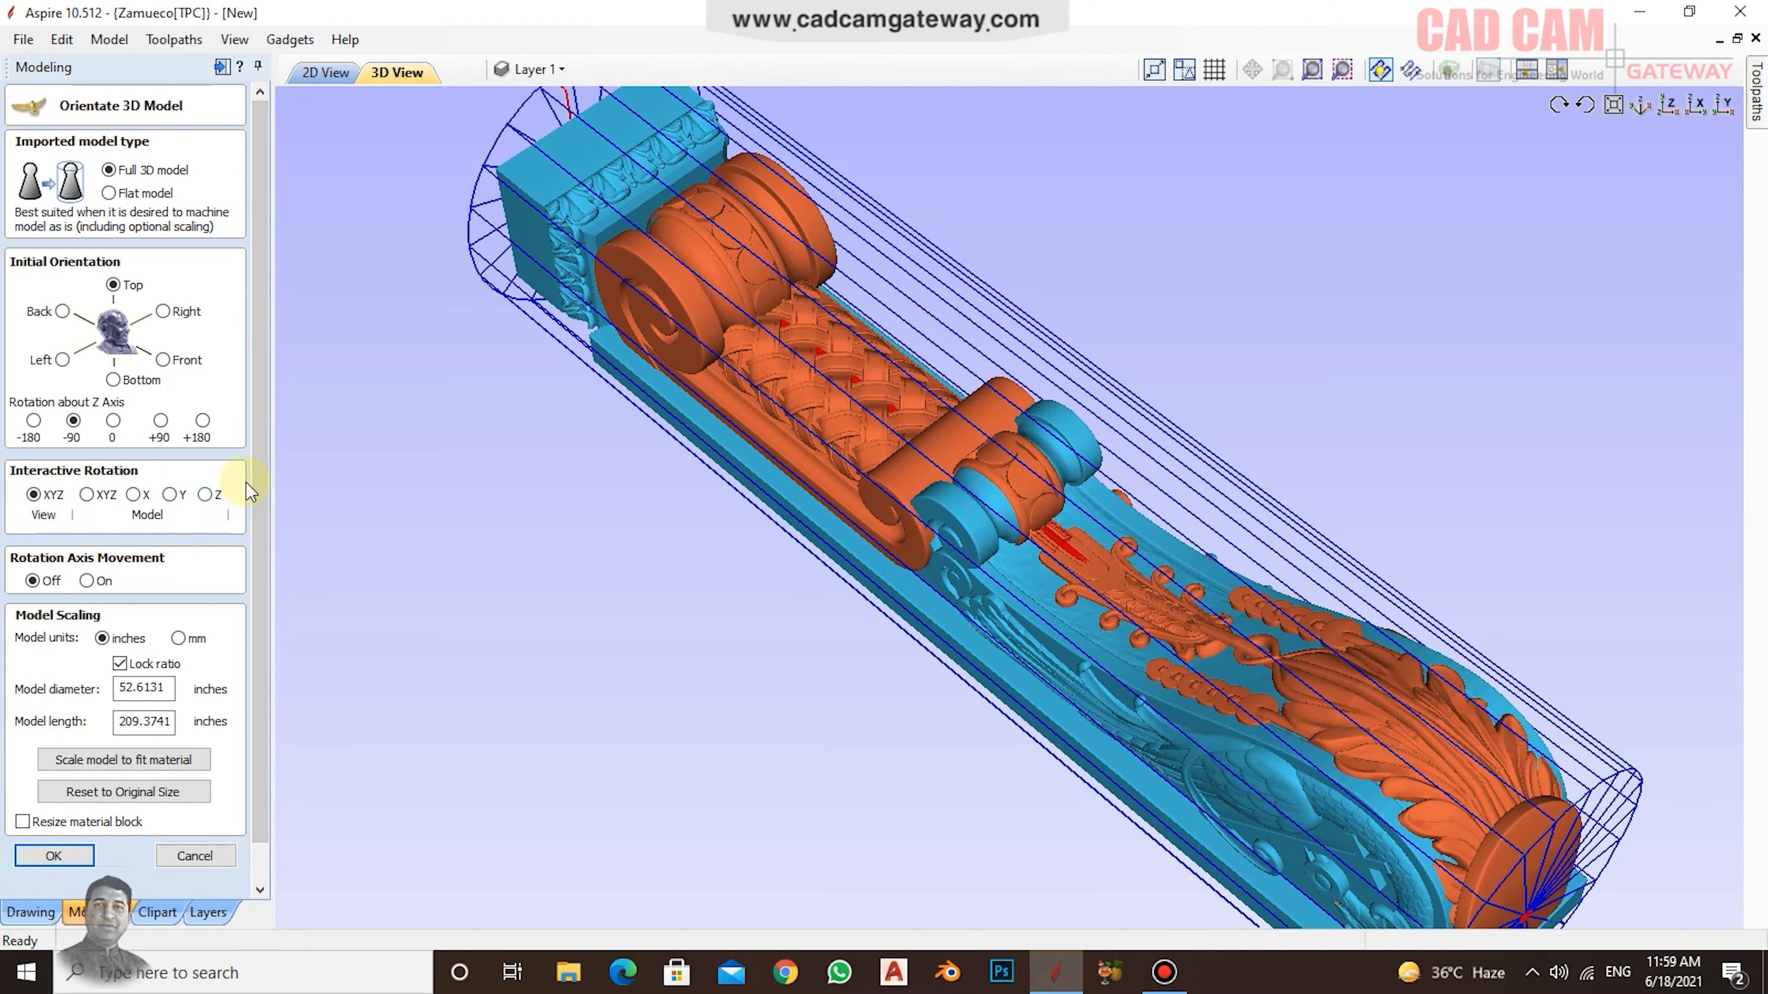
Step: Set the model diameter to 5 inches with the ratio locked and check the fit inside the material cylinder
drag(265, 478, 263, 520)
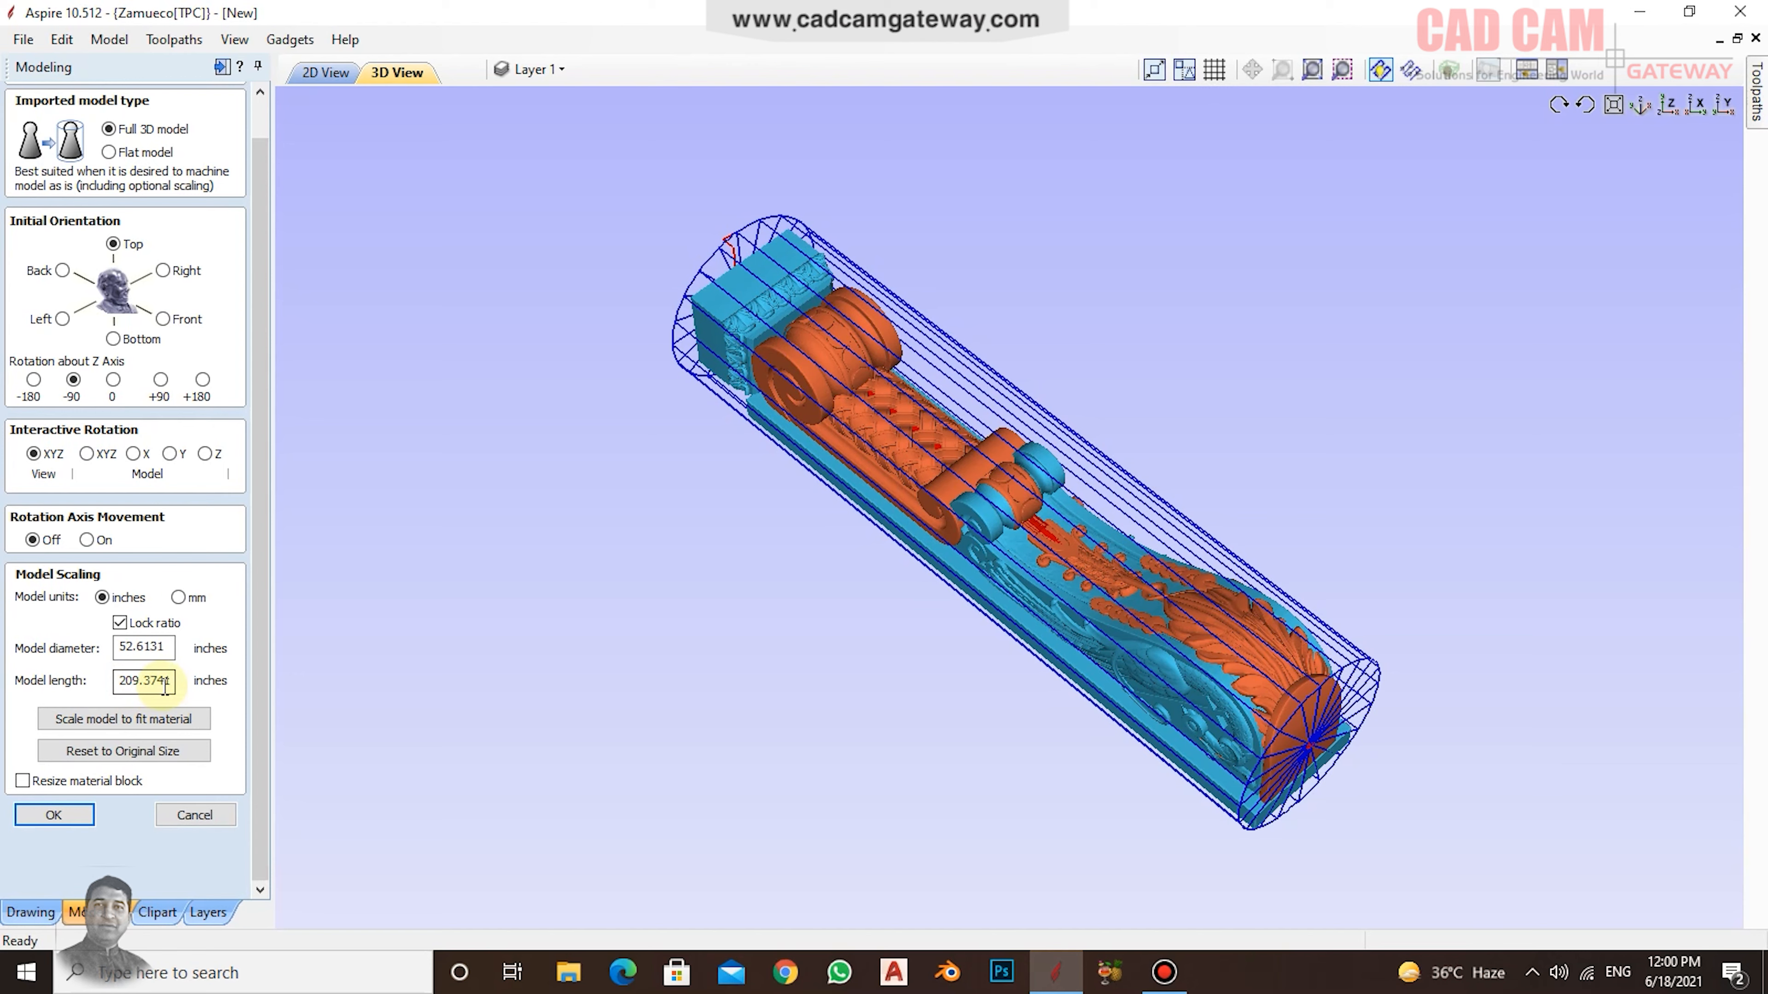
double_click(140, 646)
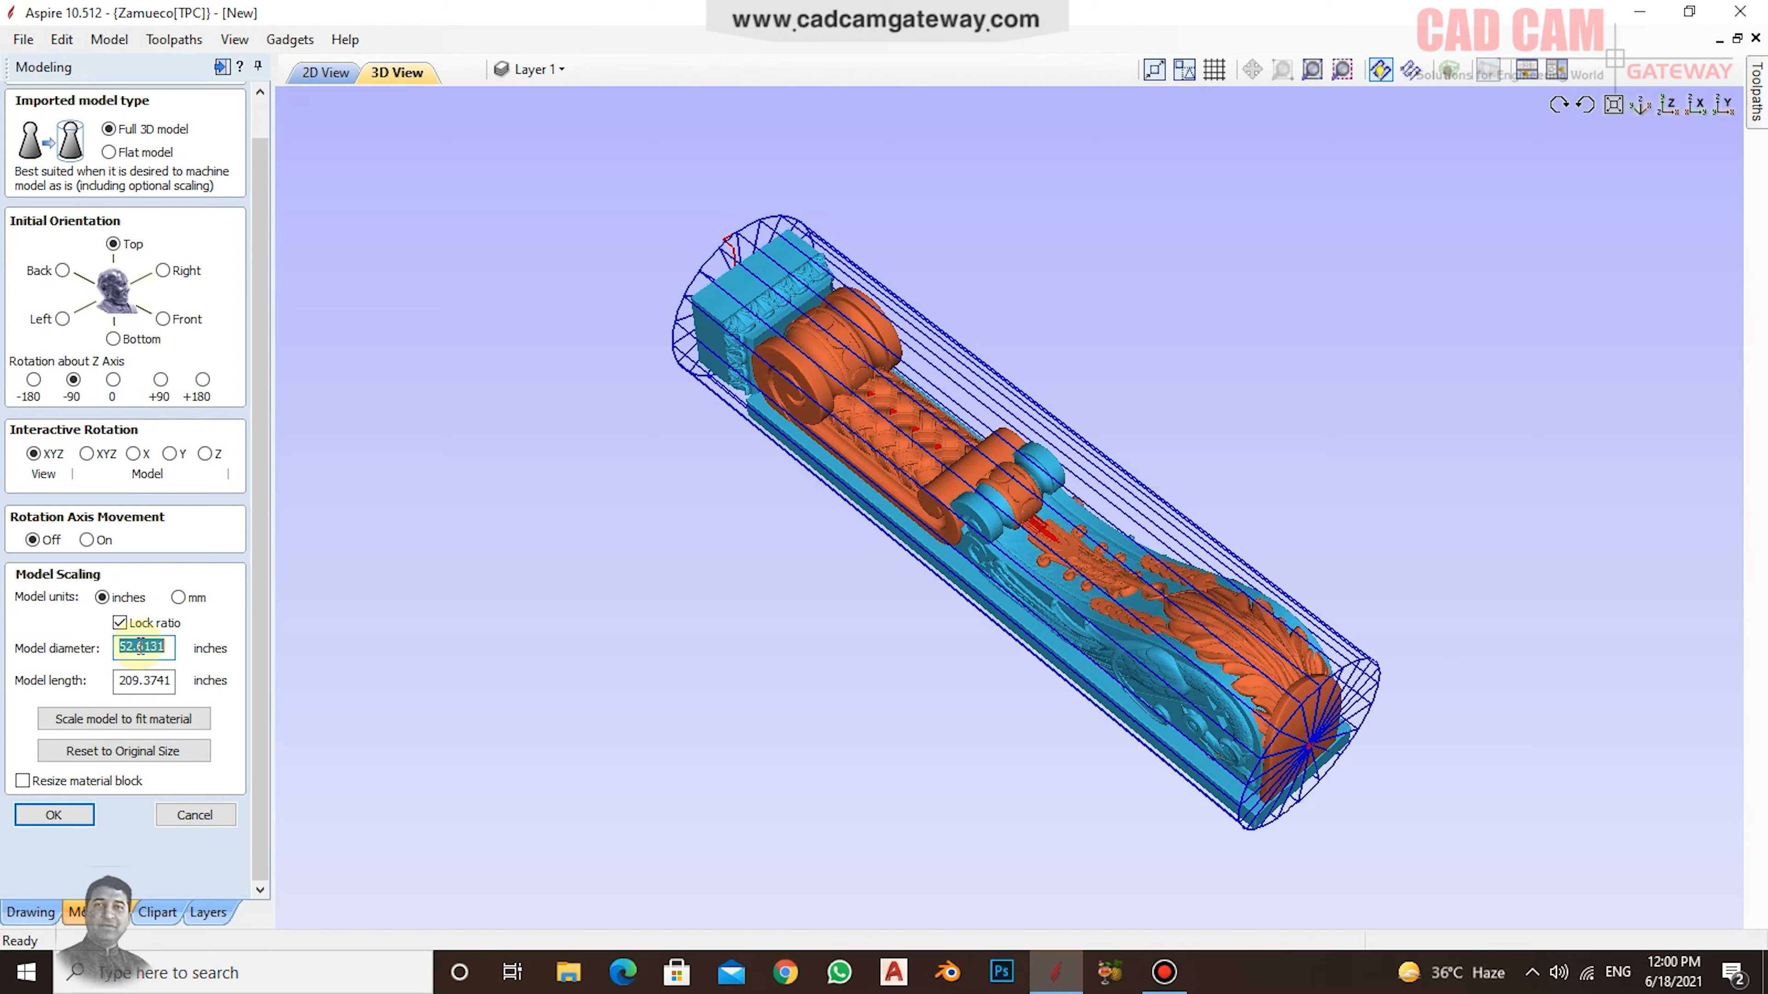
text(5)
key(Tab)
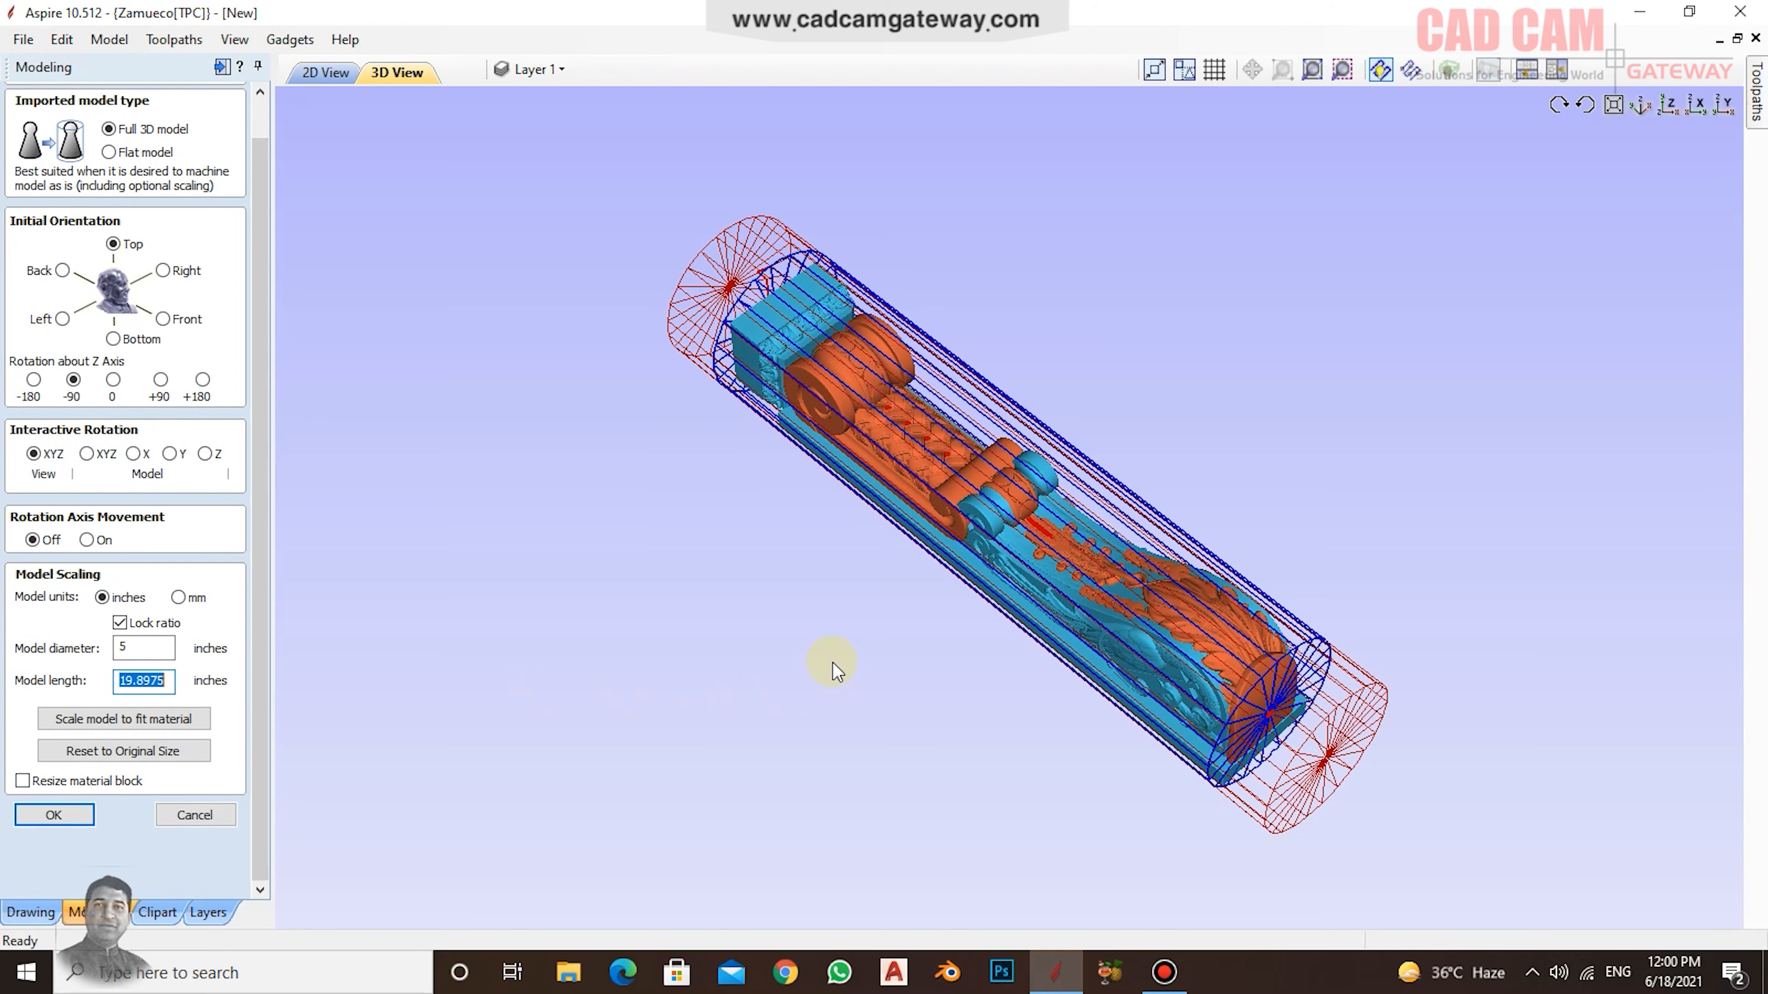
click(1200, 602)
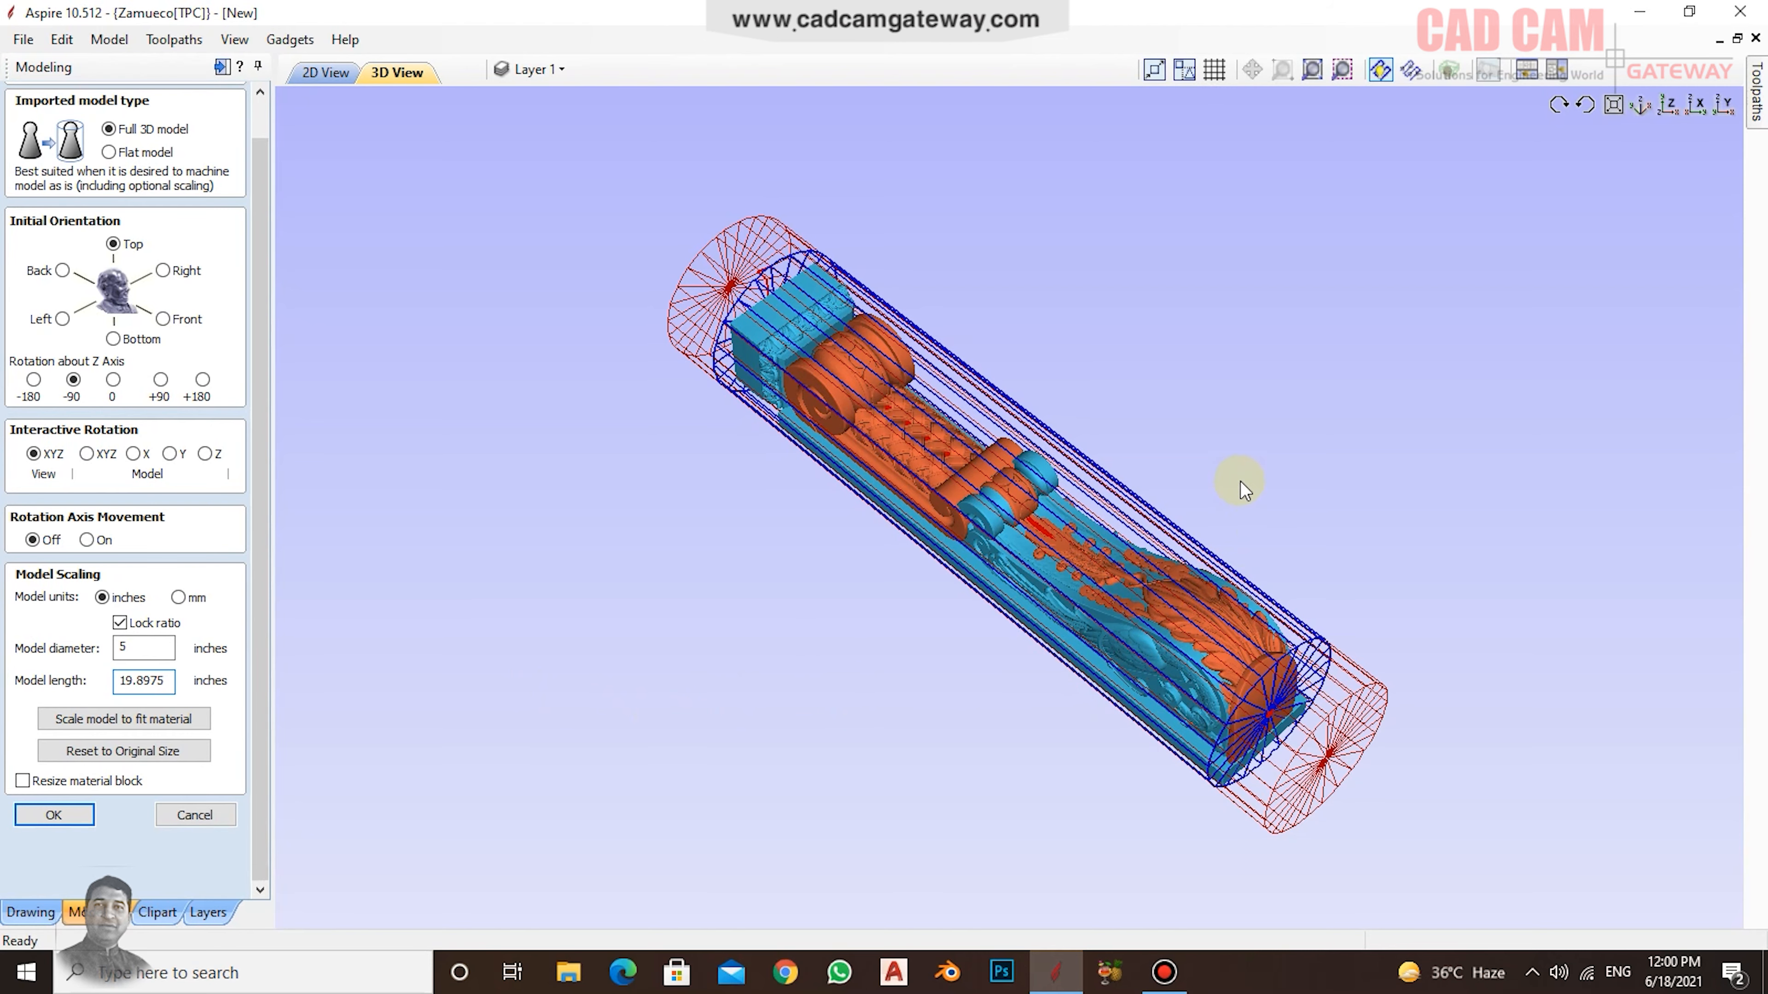
drag(1239, 482, 1301, 700)
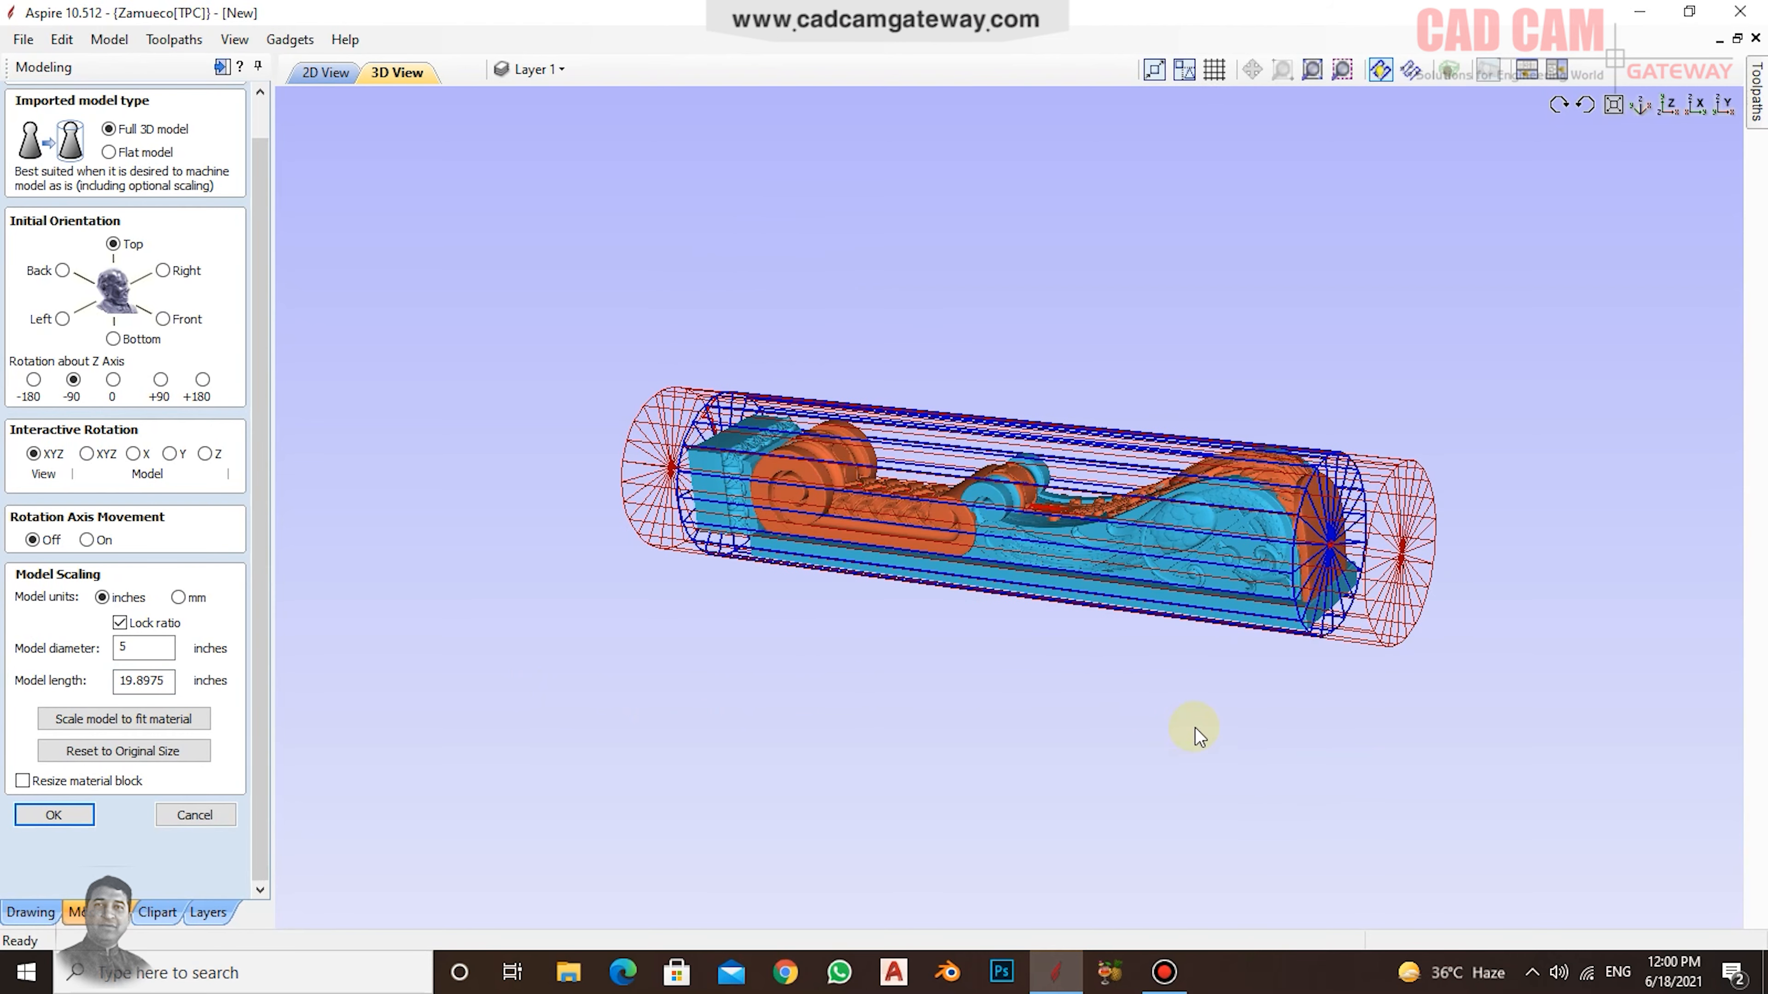
drag(1153, 611, 480, 612)
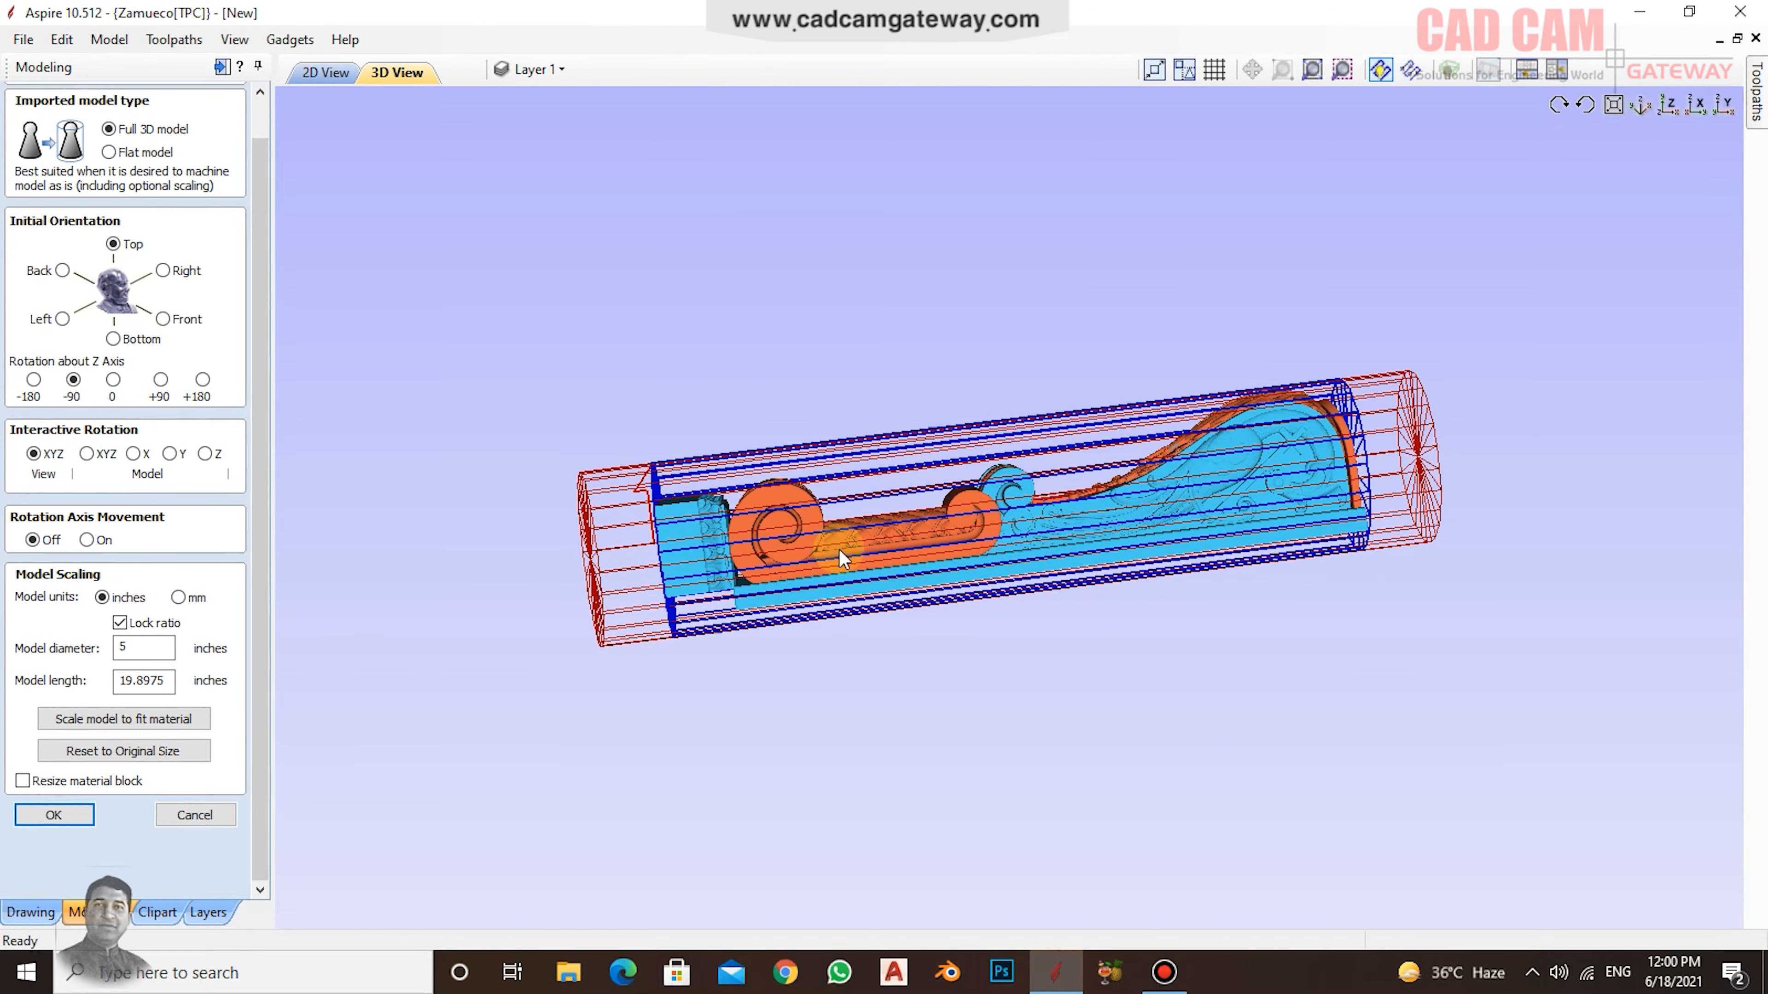
Step: Unlock the scaling ratio and set the model length to 24 inches
click(120, 624)
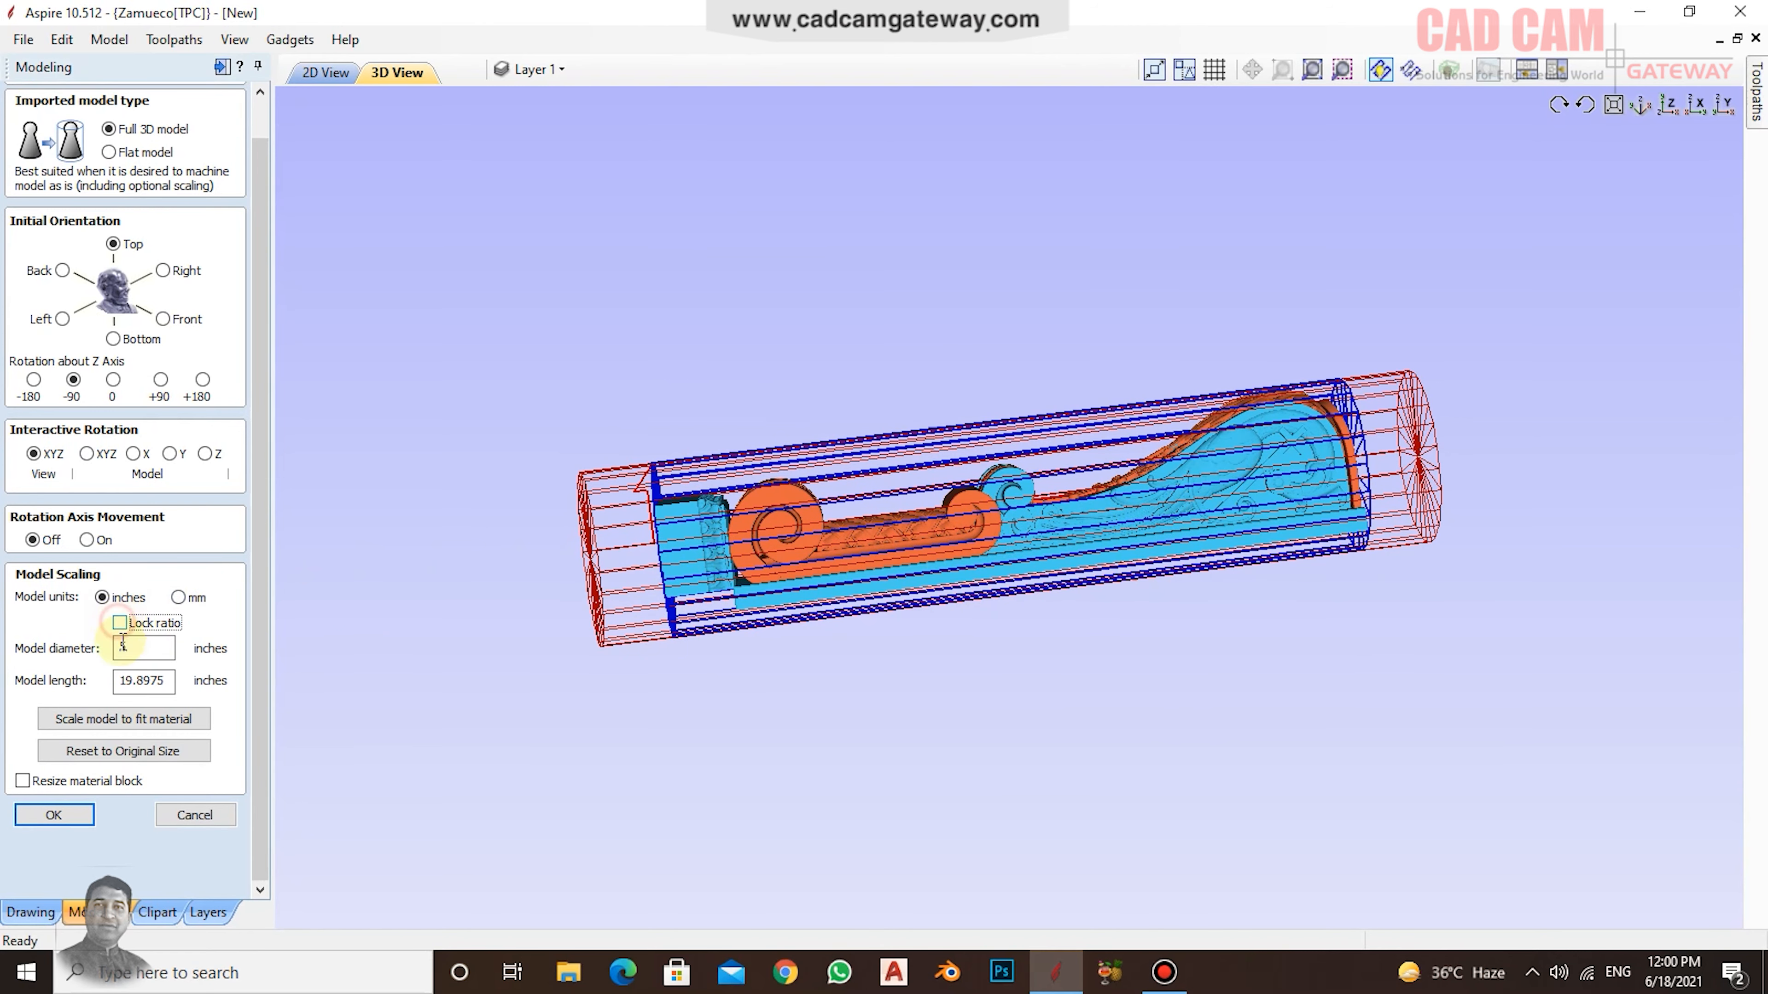
click(161, 686)
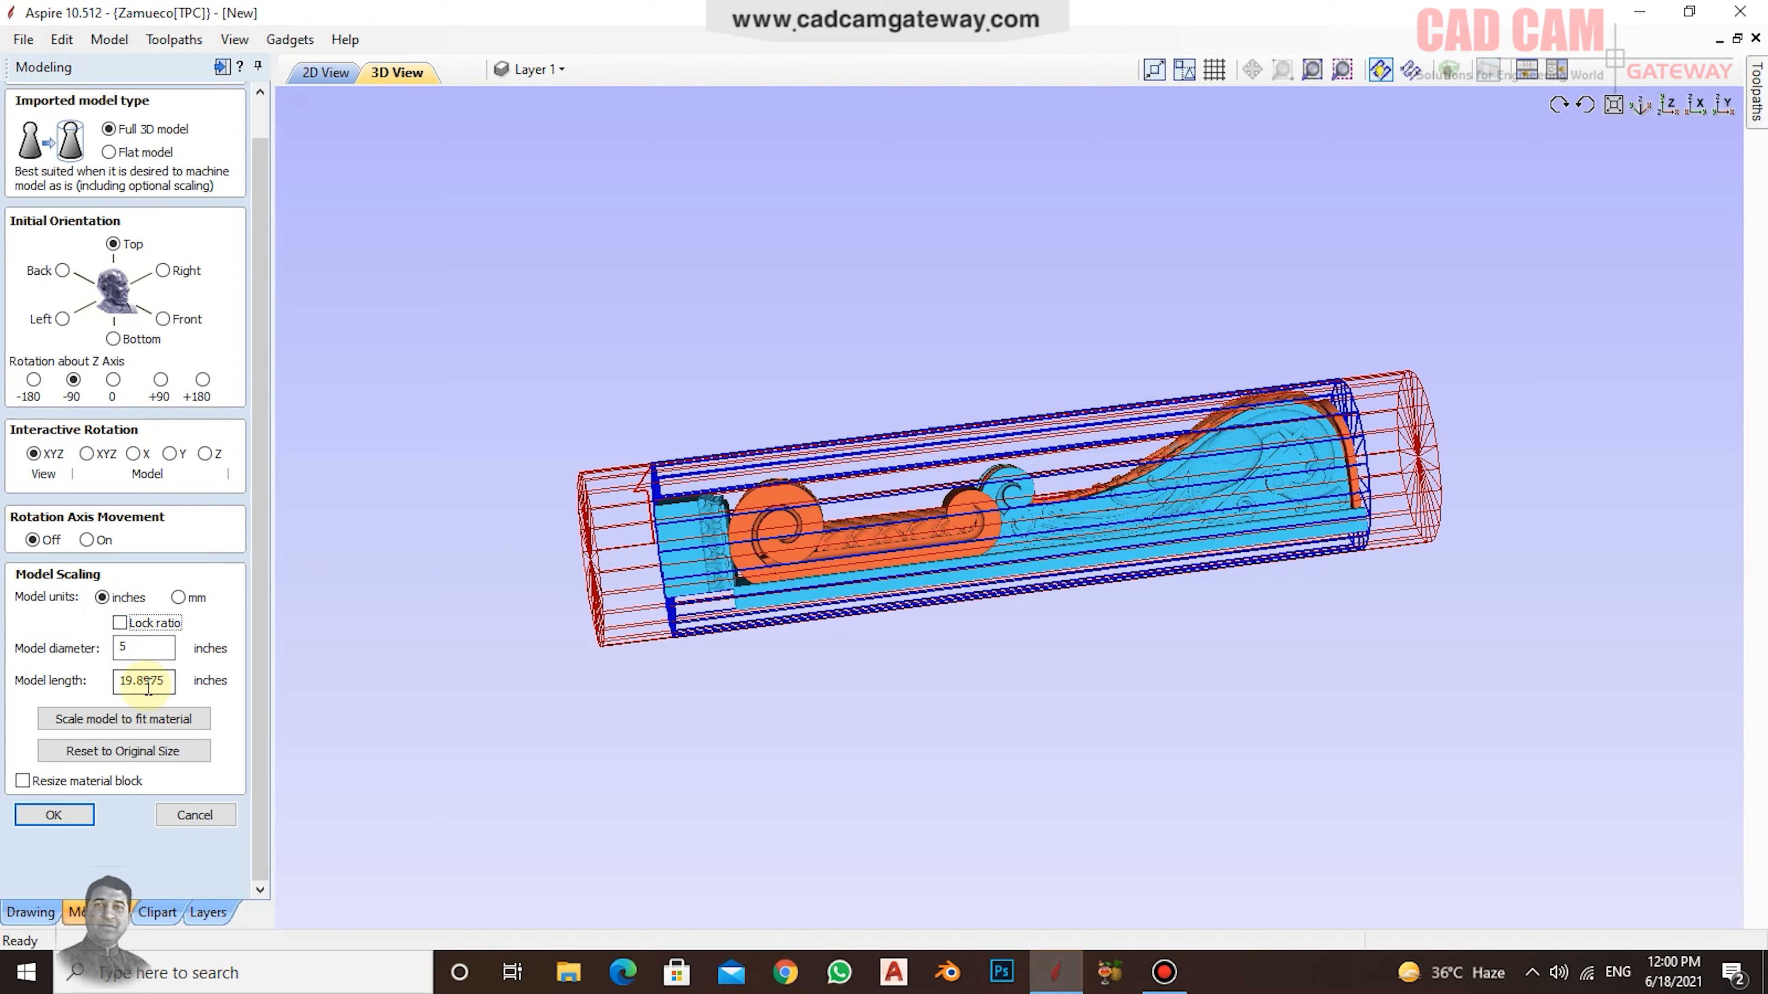
double_click(143, 686)
text(2)
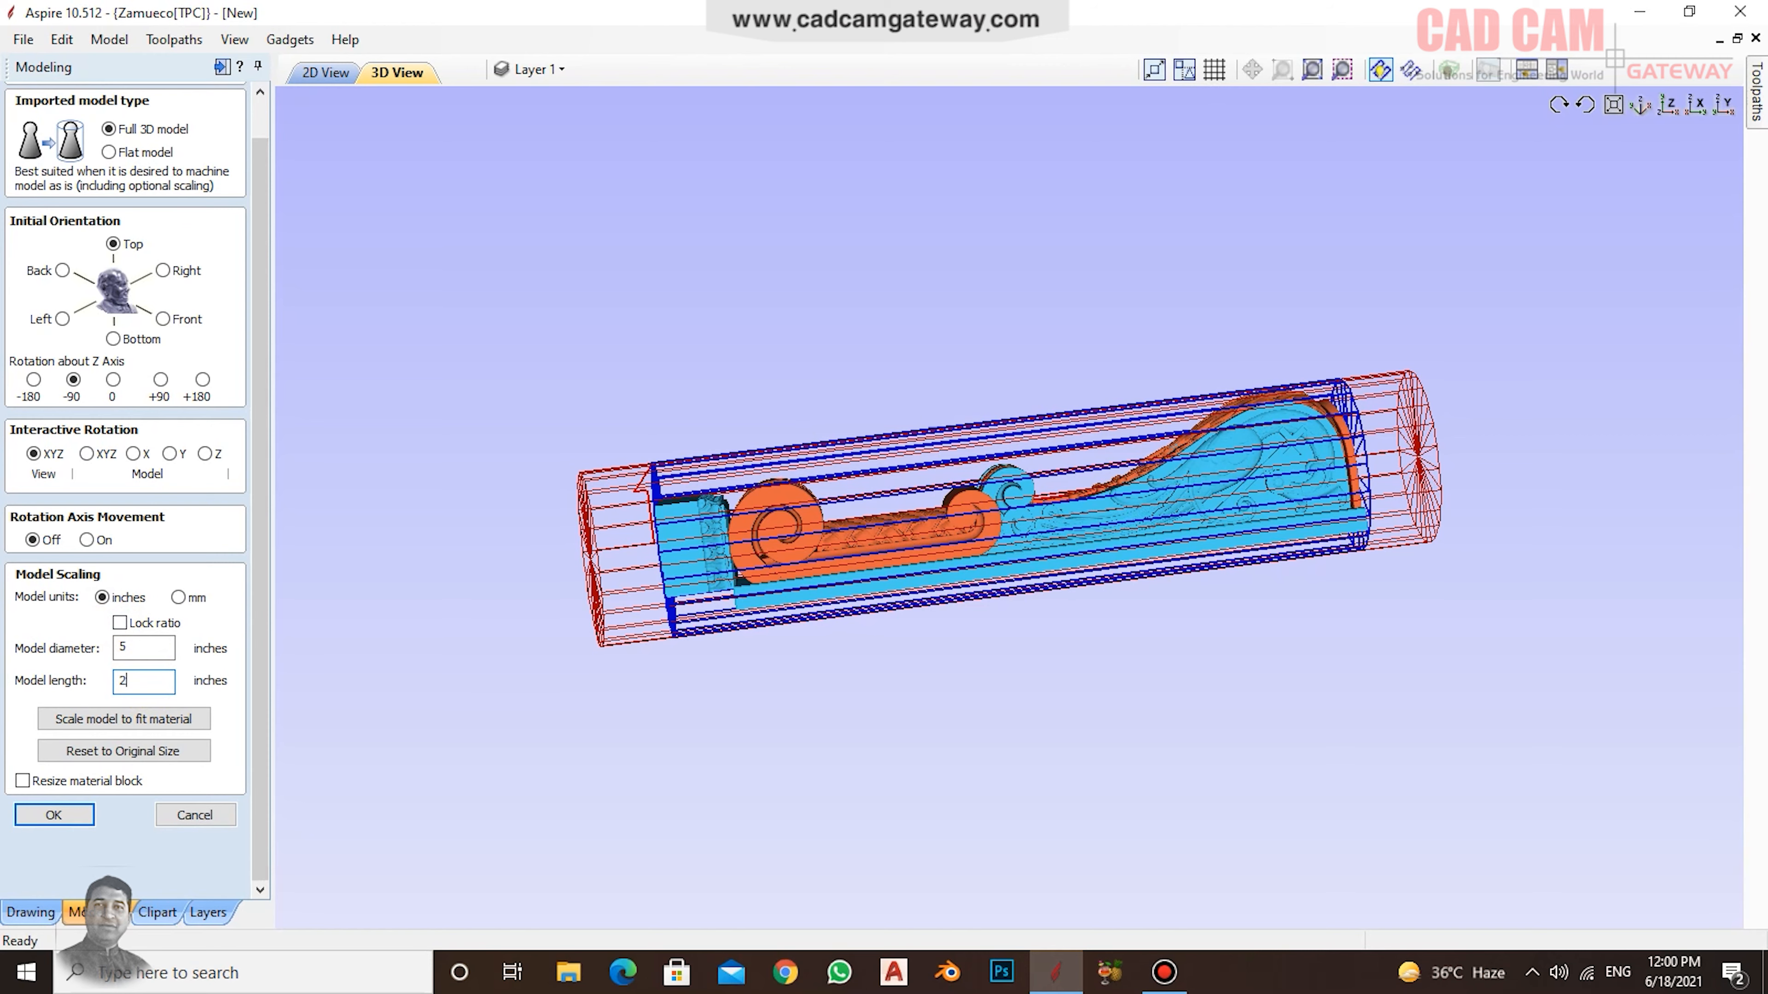
text(4)
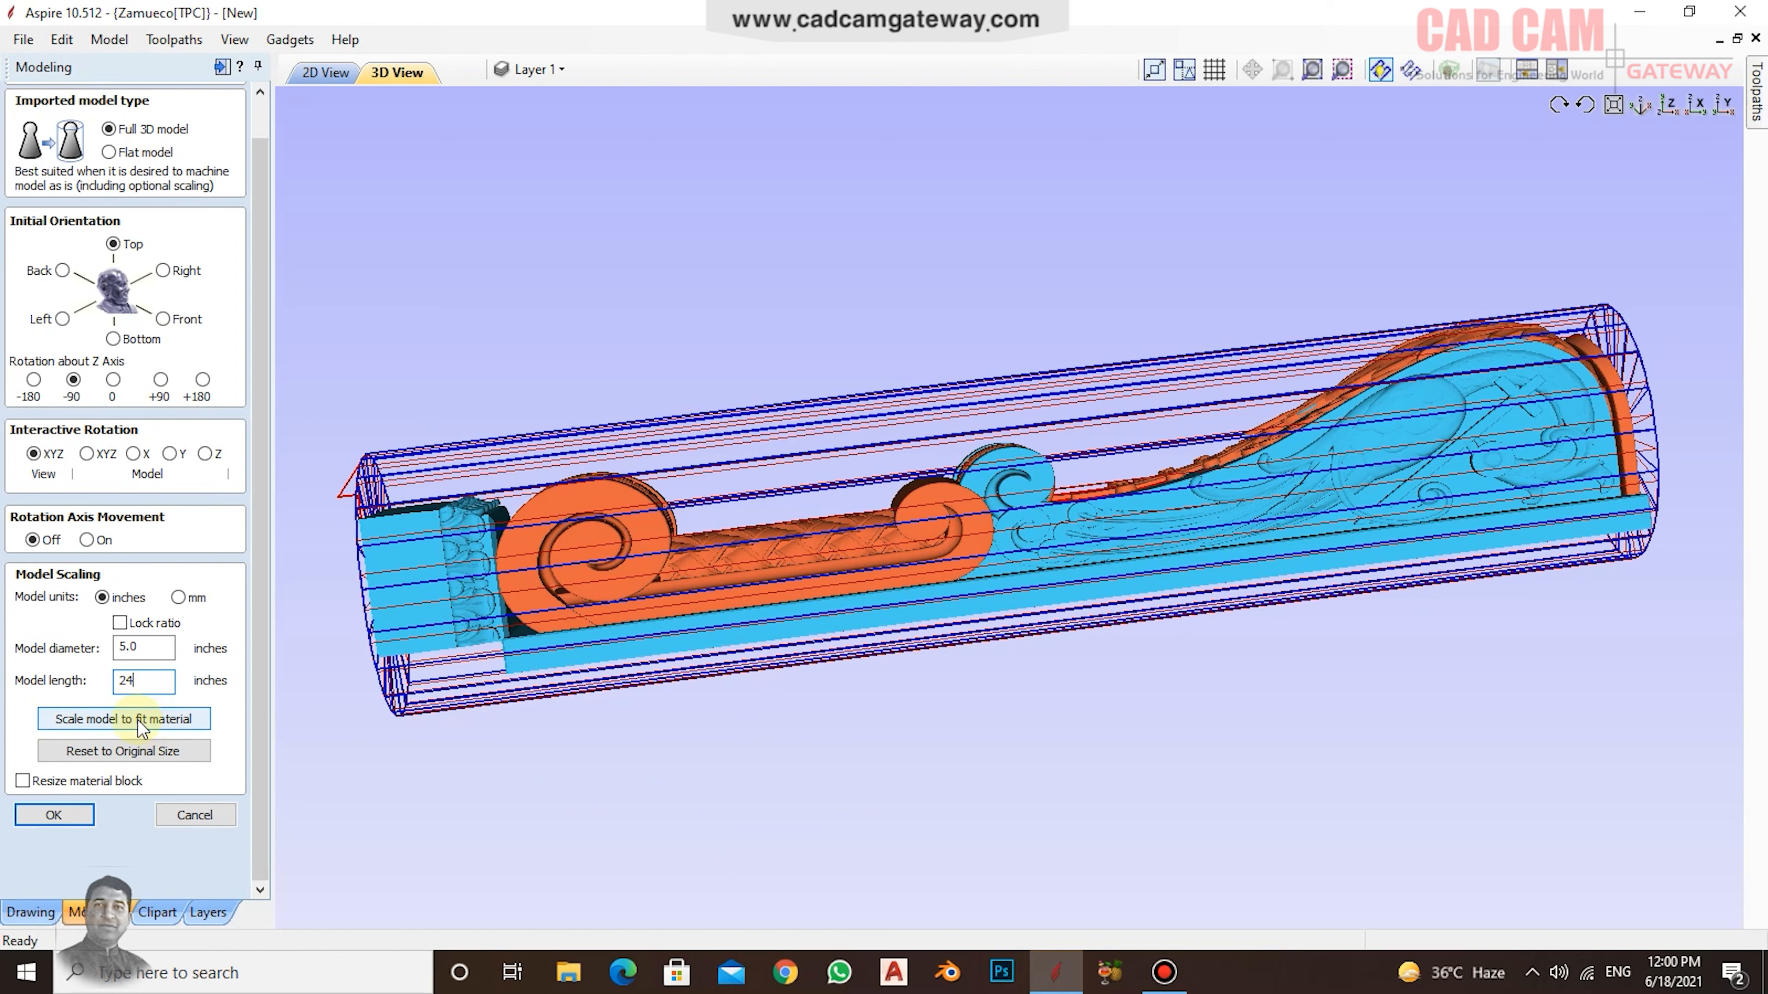
Step: Scale the model to fit the material, check it from the side and above, and accept the orientation
click(138, 720)
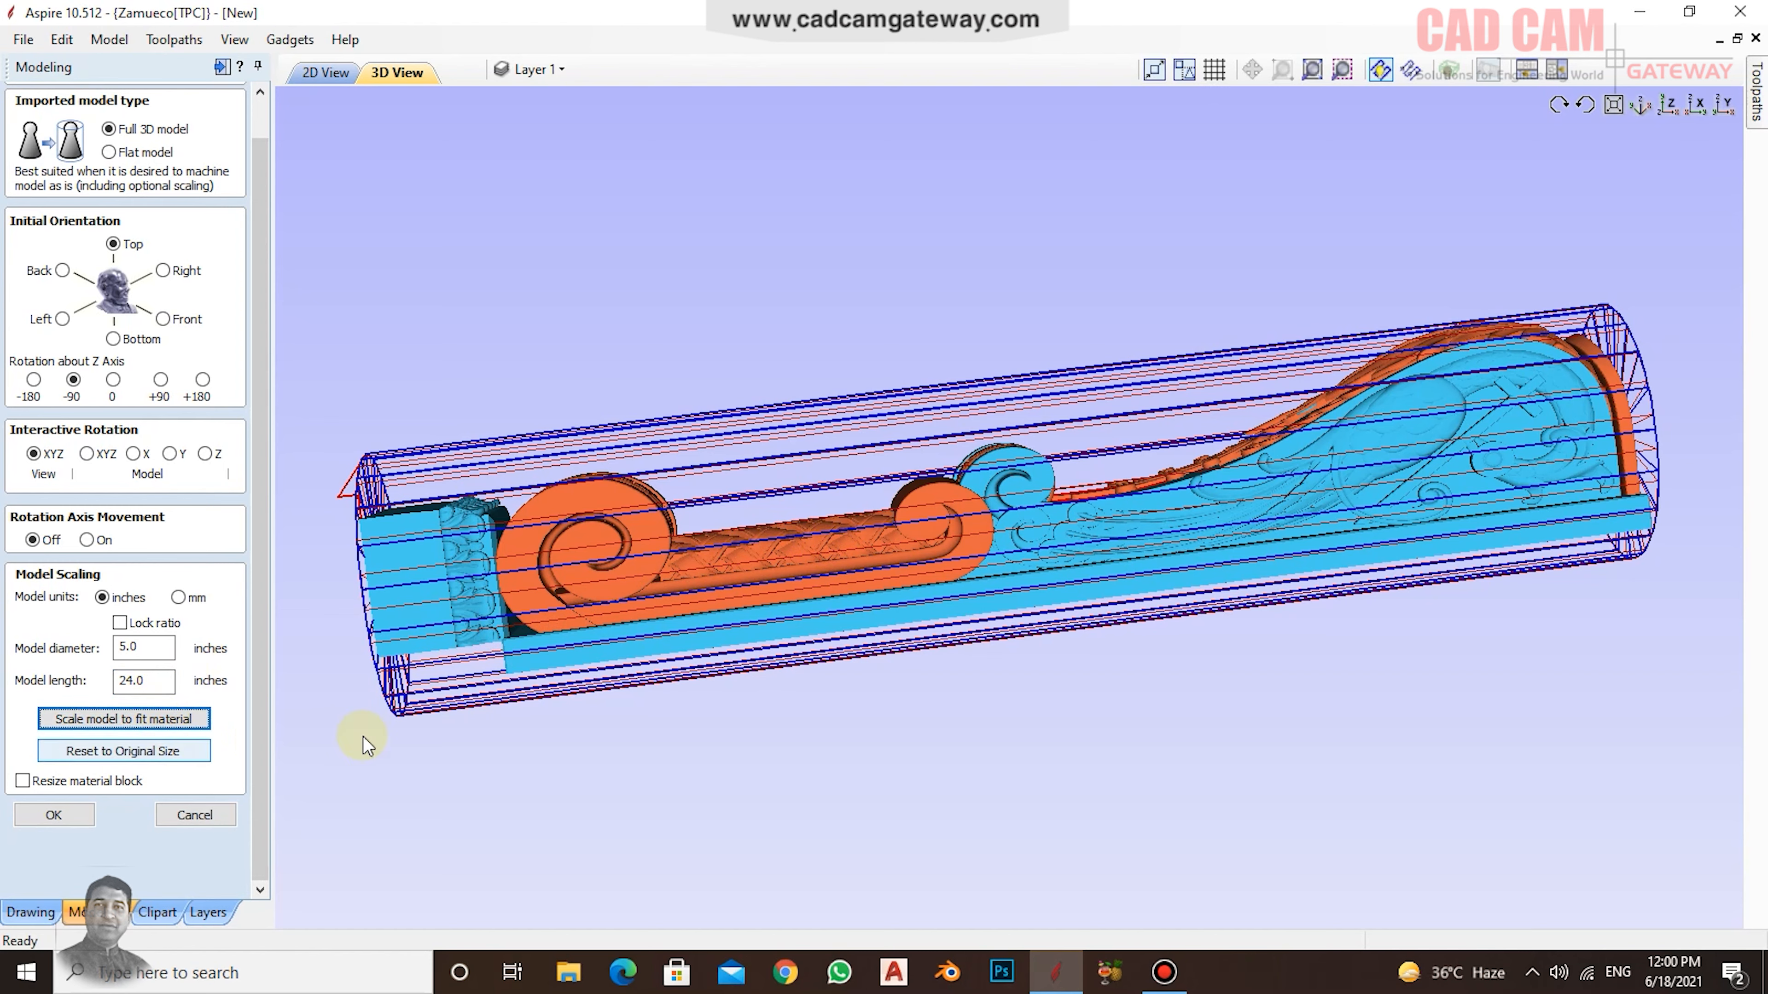
drag(941, 660, 945, 669)
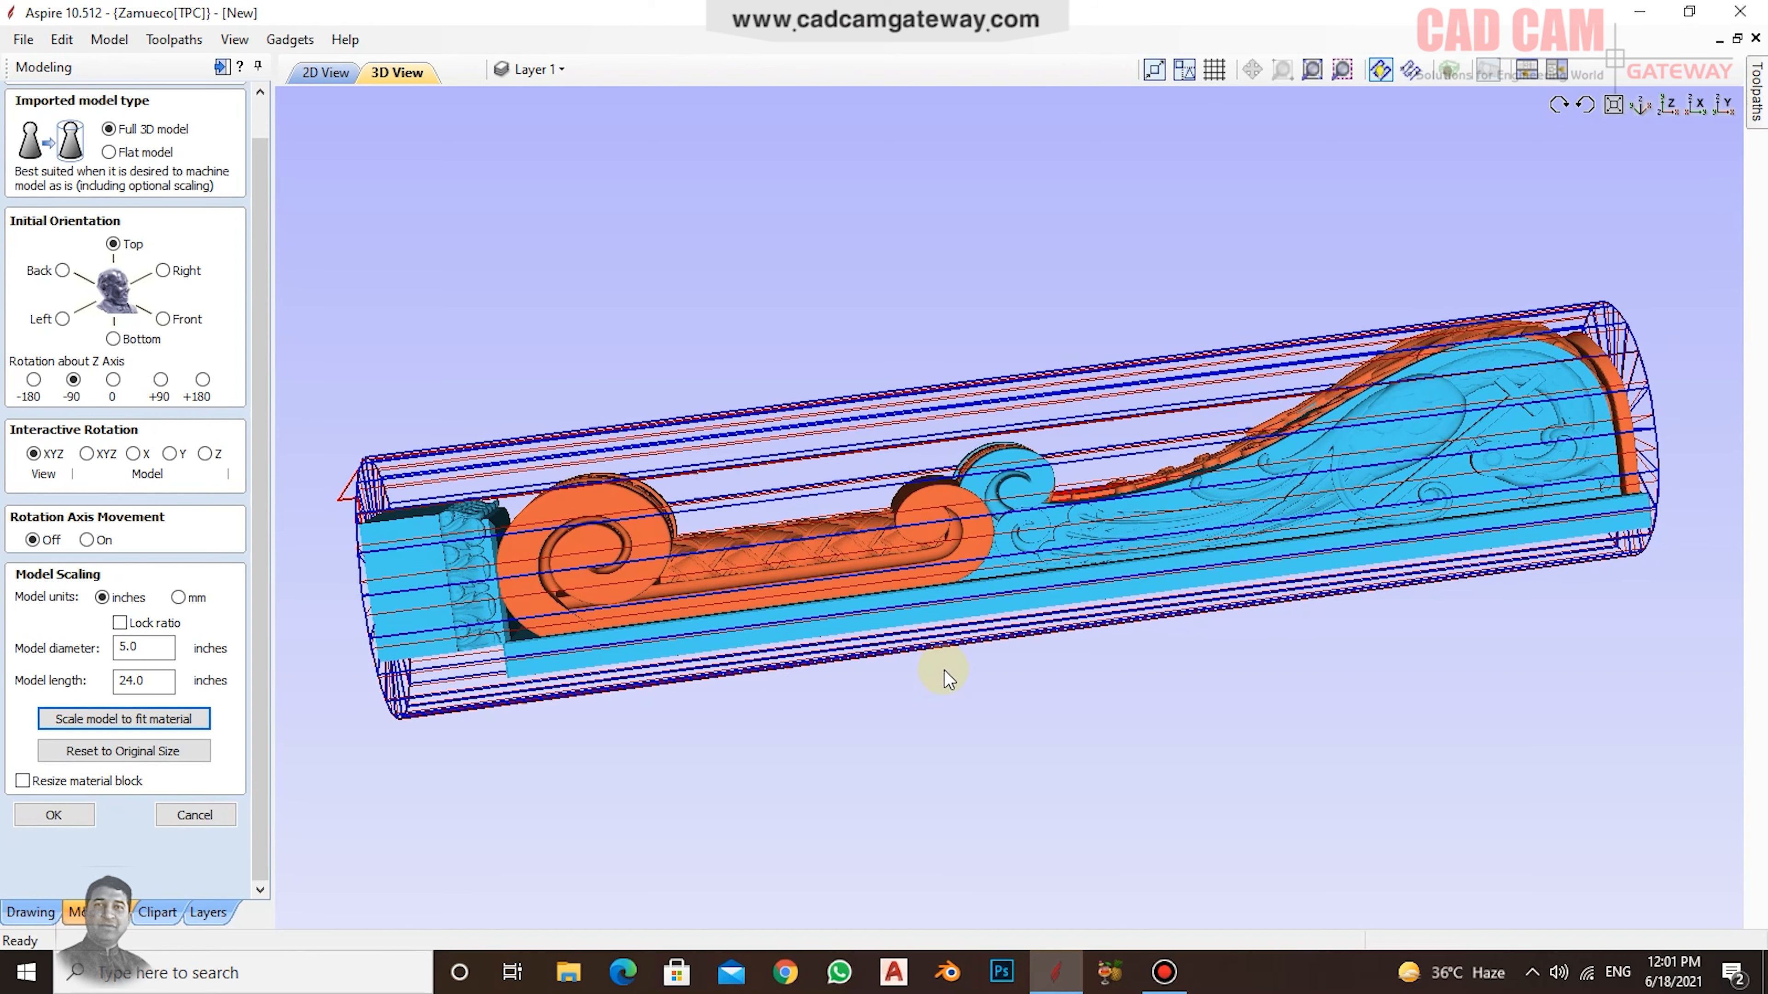
drag(945, 761, 978, 833)
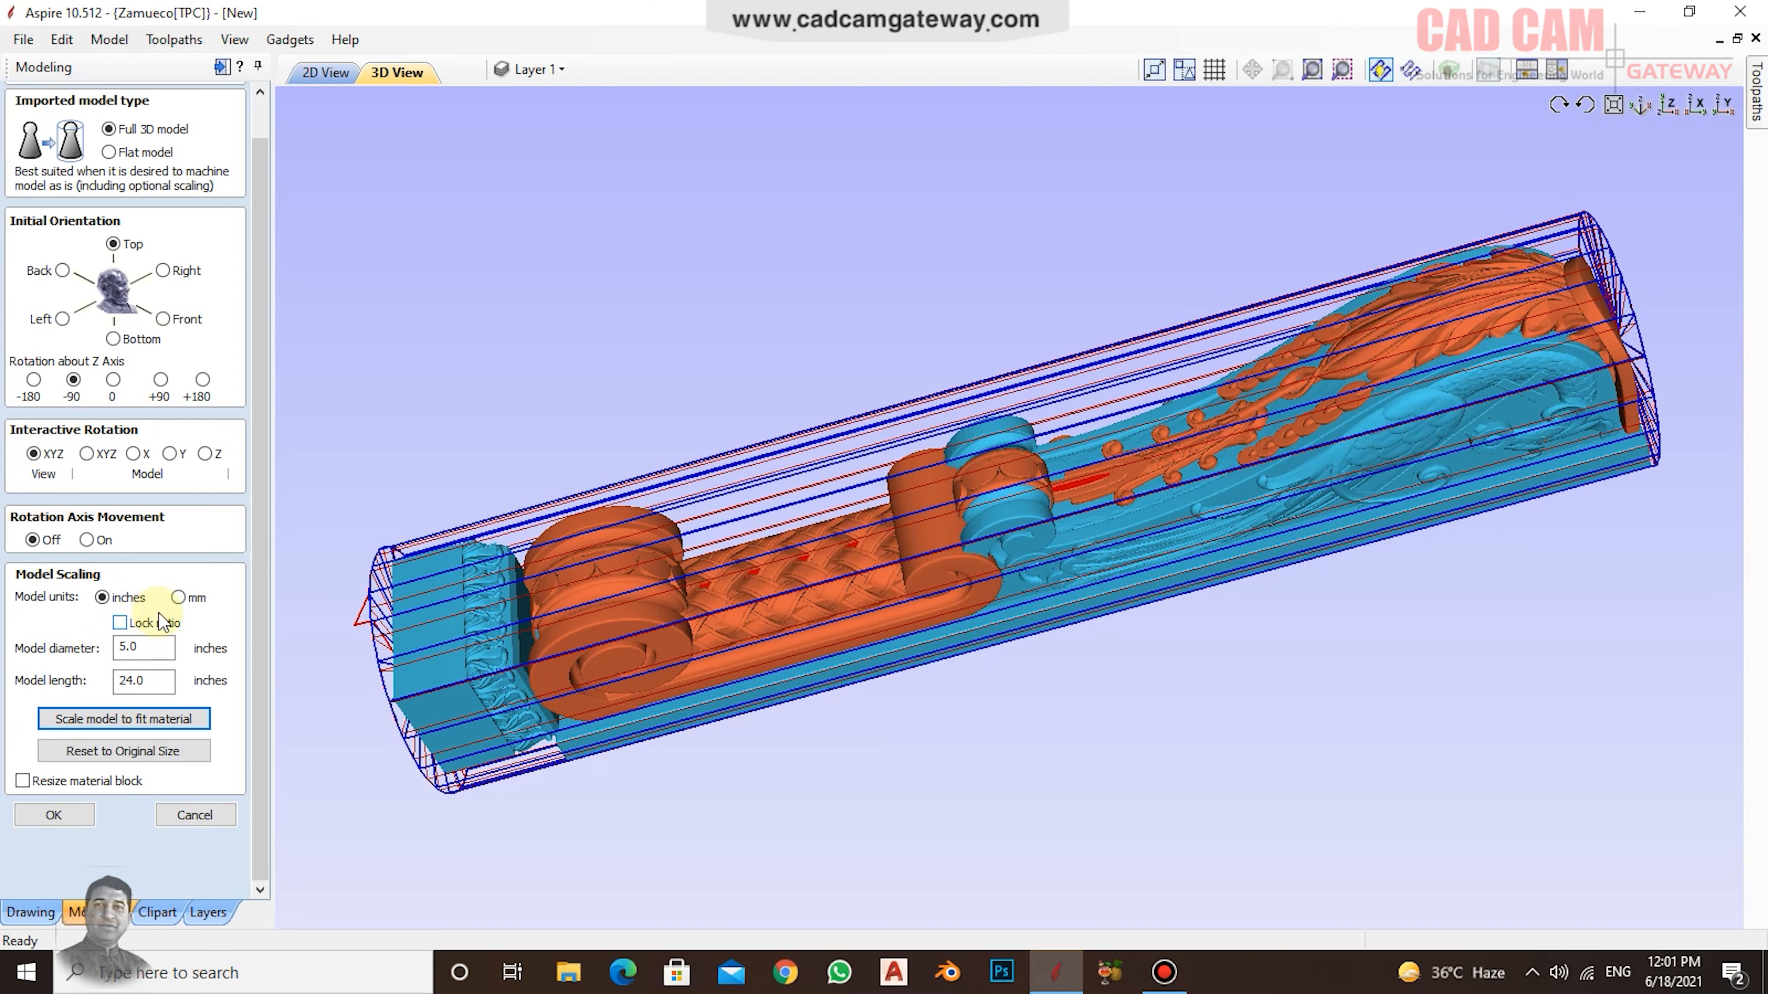
click(54, 815)
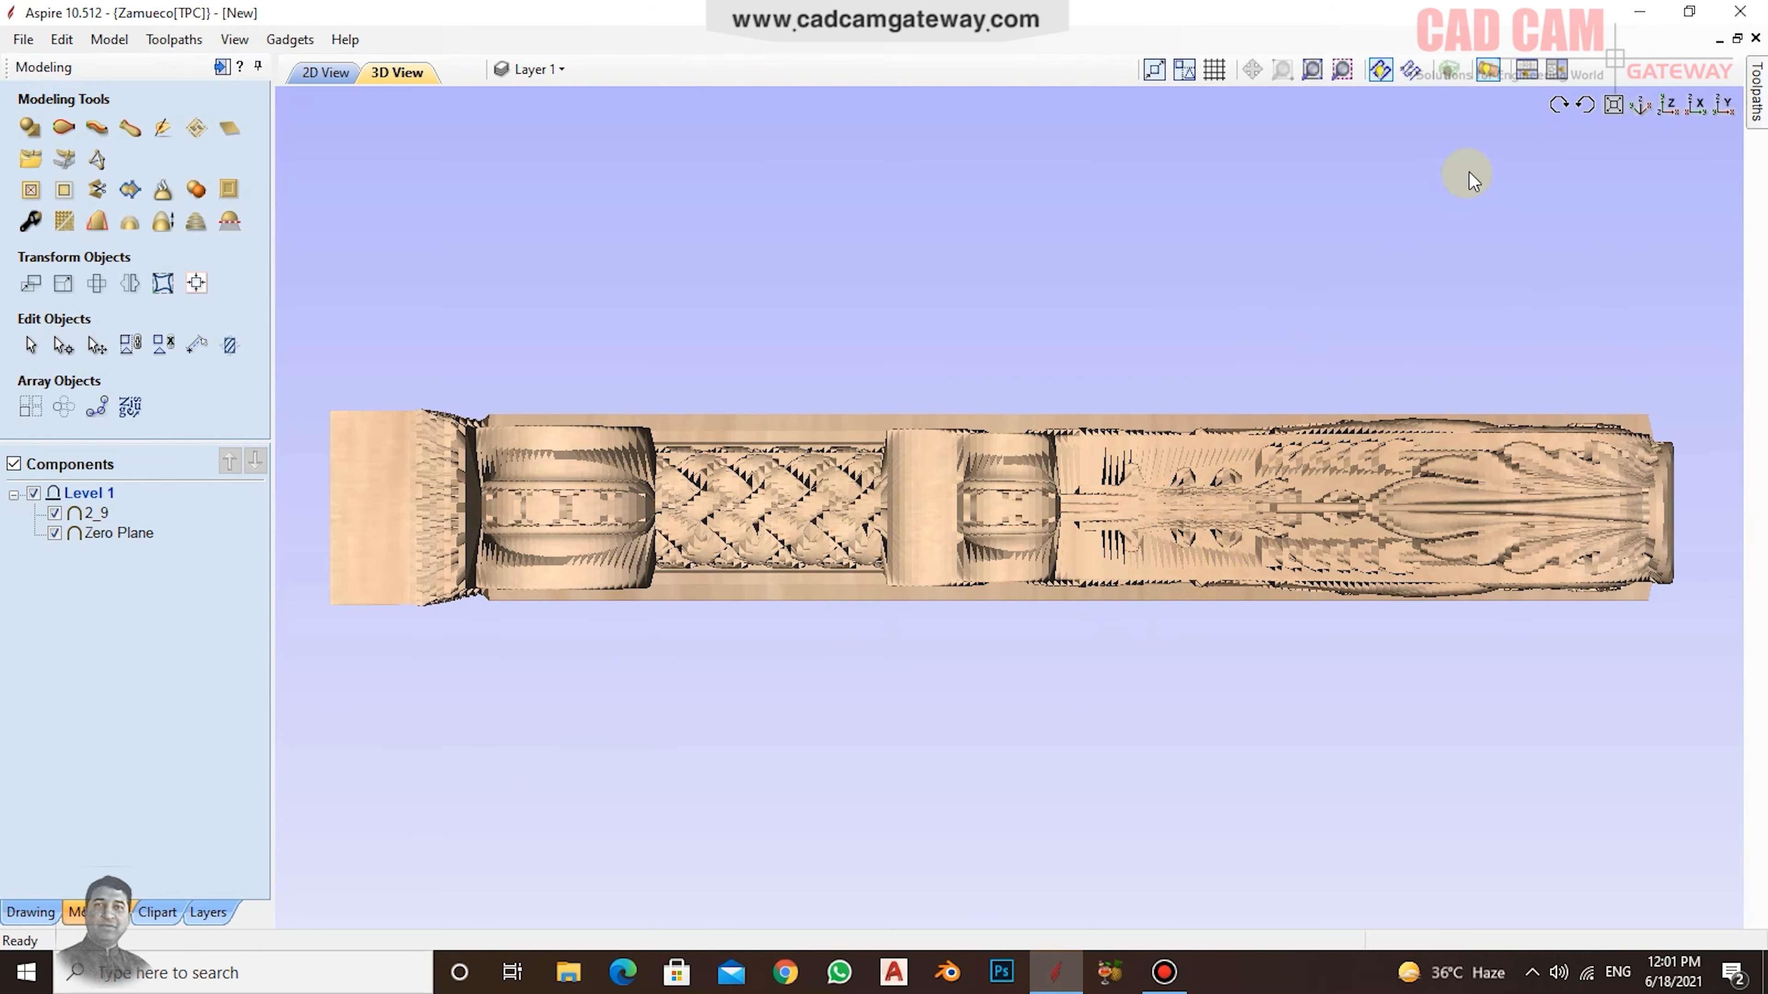
Step: Tile the 2D and 3D views one above the other and select the imported carving component
click(1533, 71)
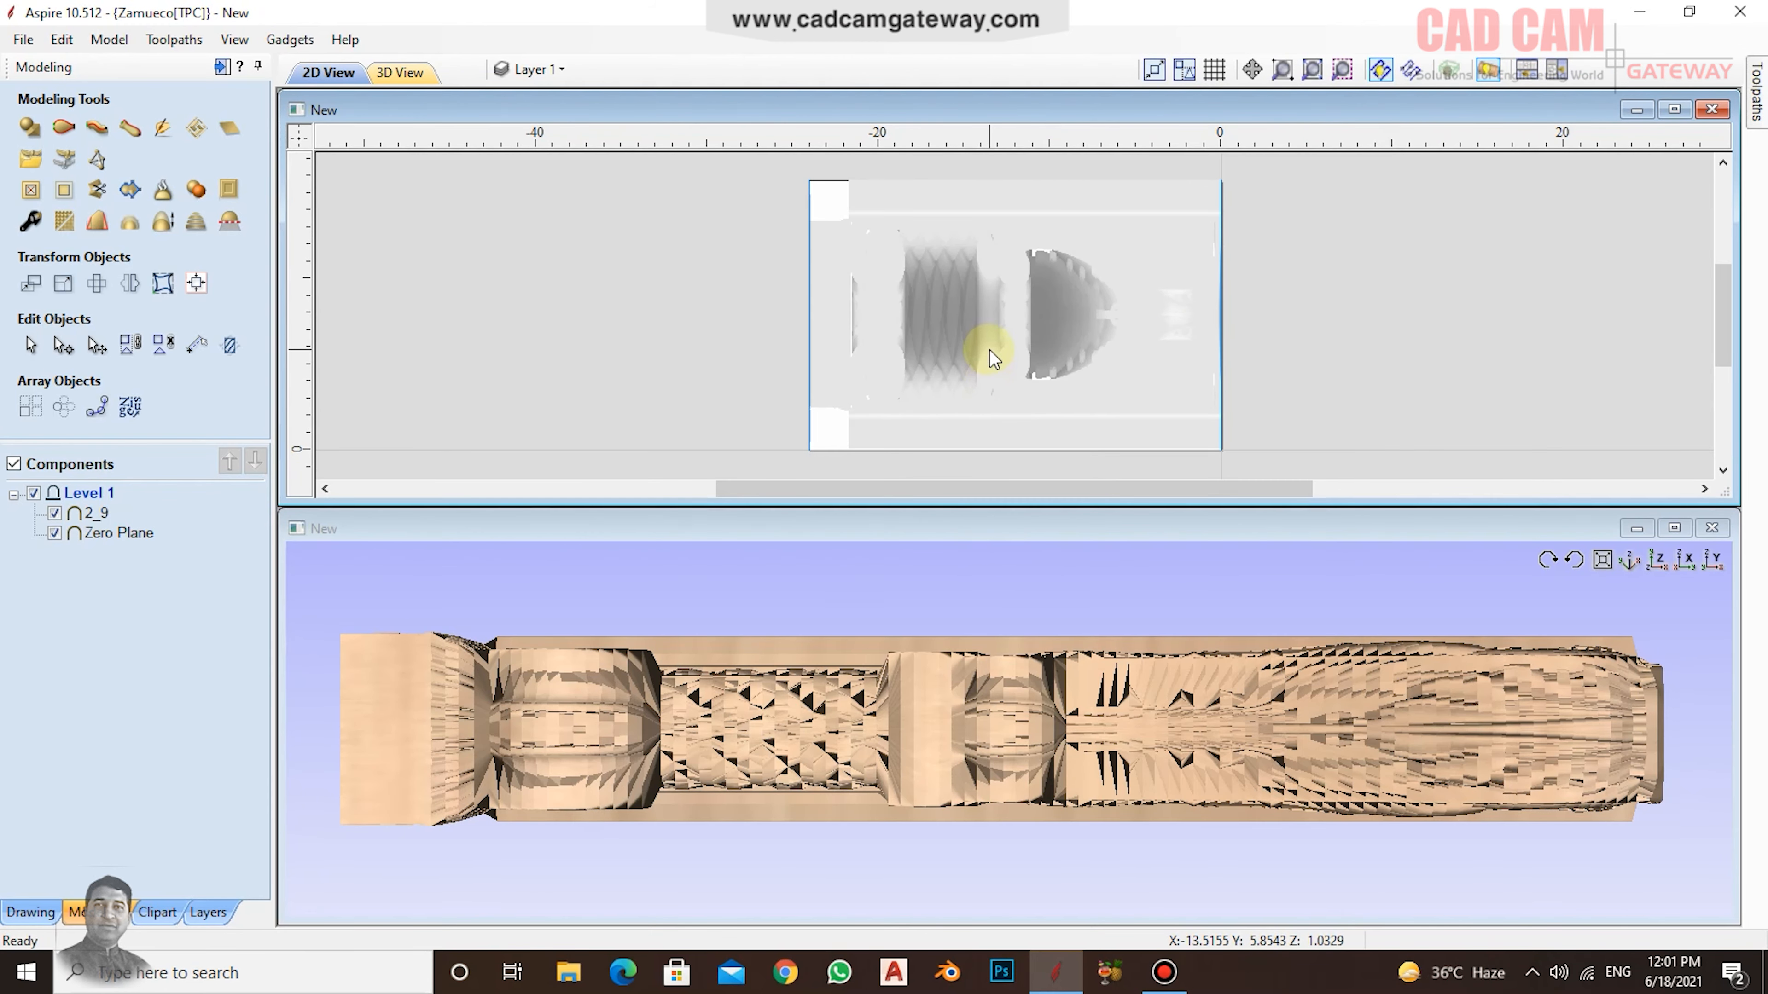
click(989, 349)
click(878, 606)
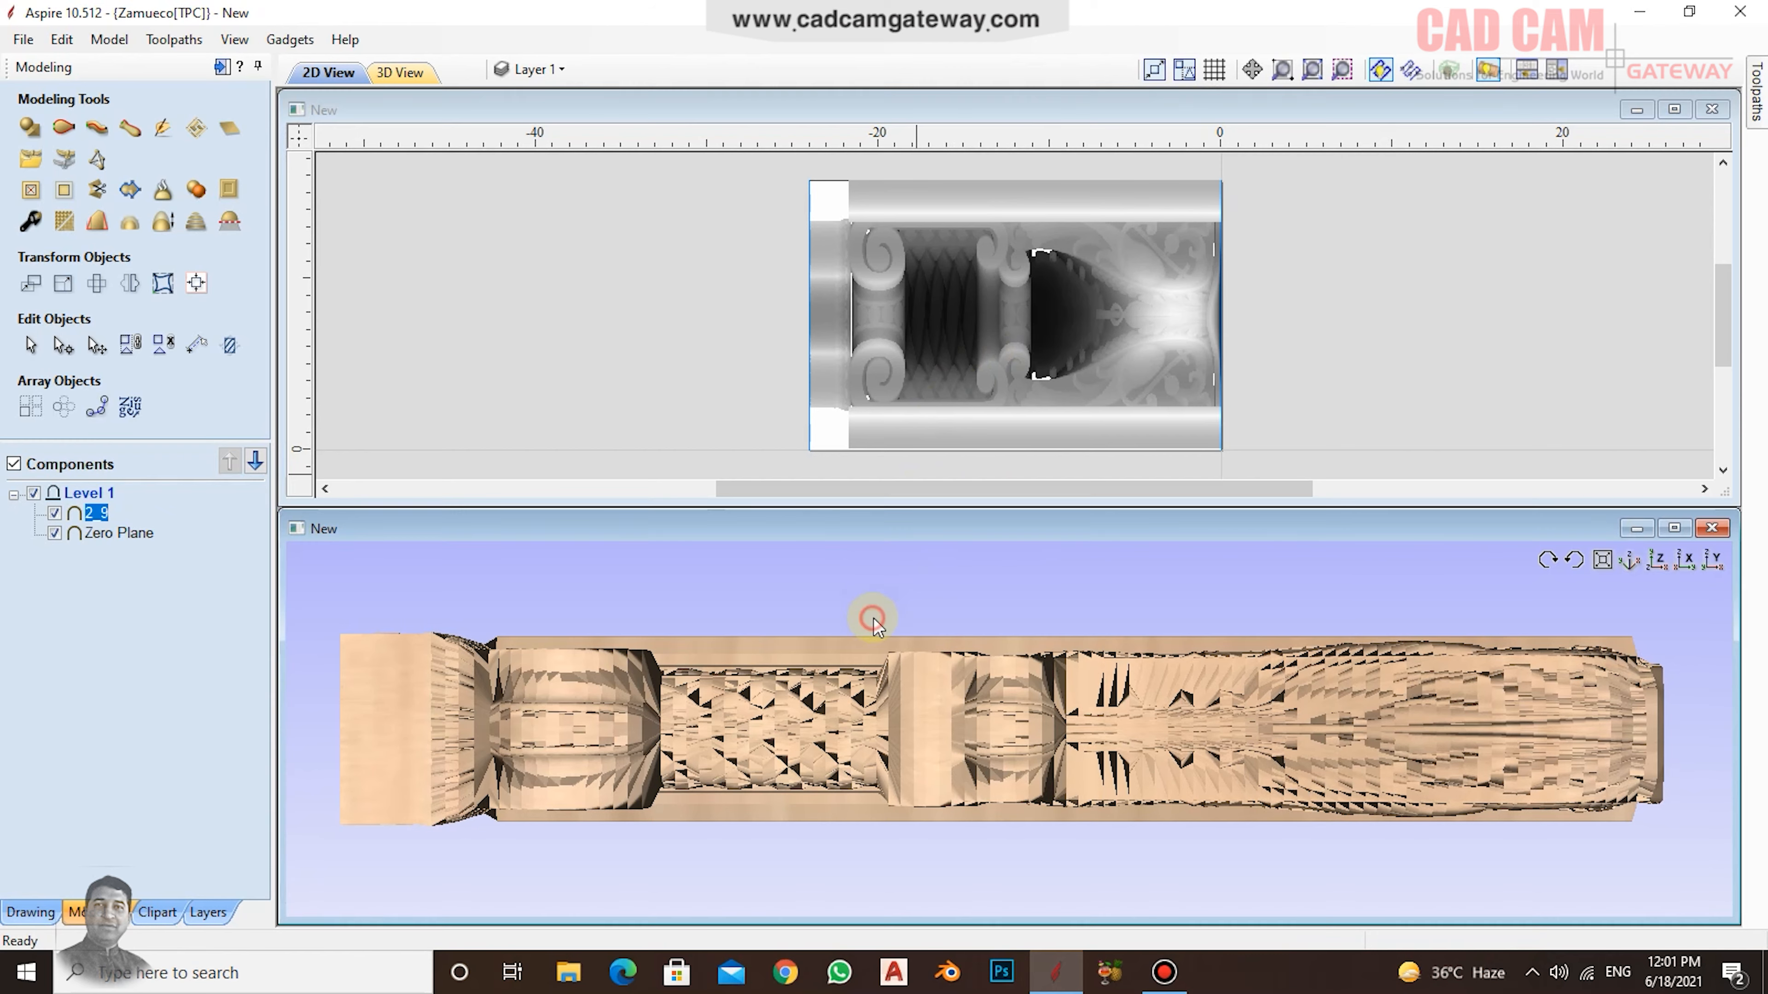
Step: Examine the carving's scrolls, basket weave and leaf details from several angles and close up in 3D
drag(938, 714, 936, 565)
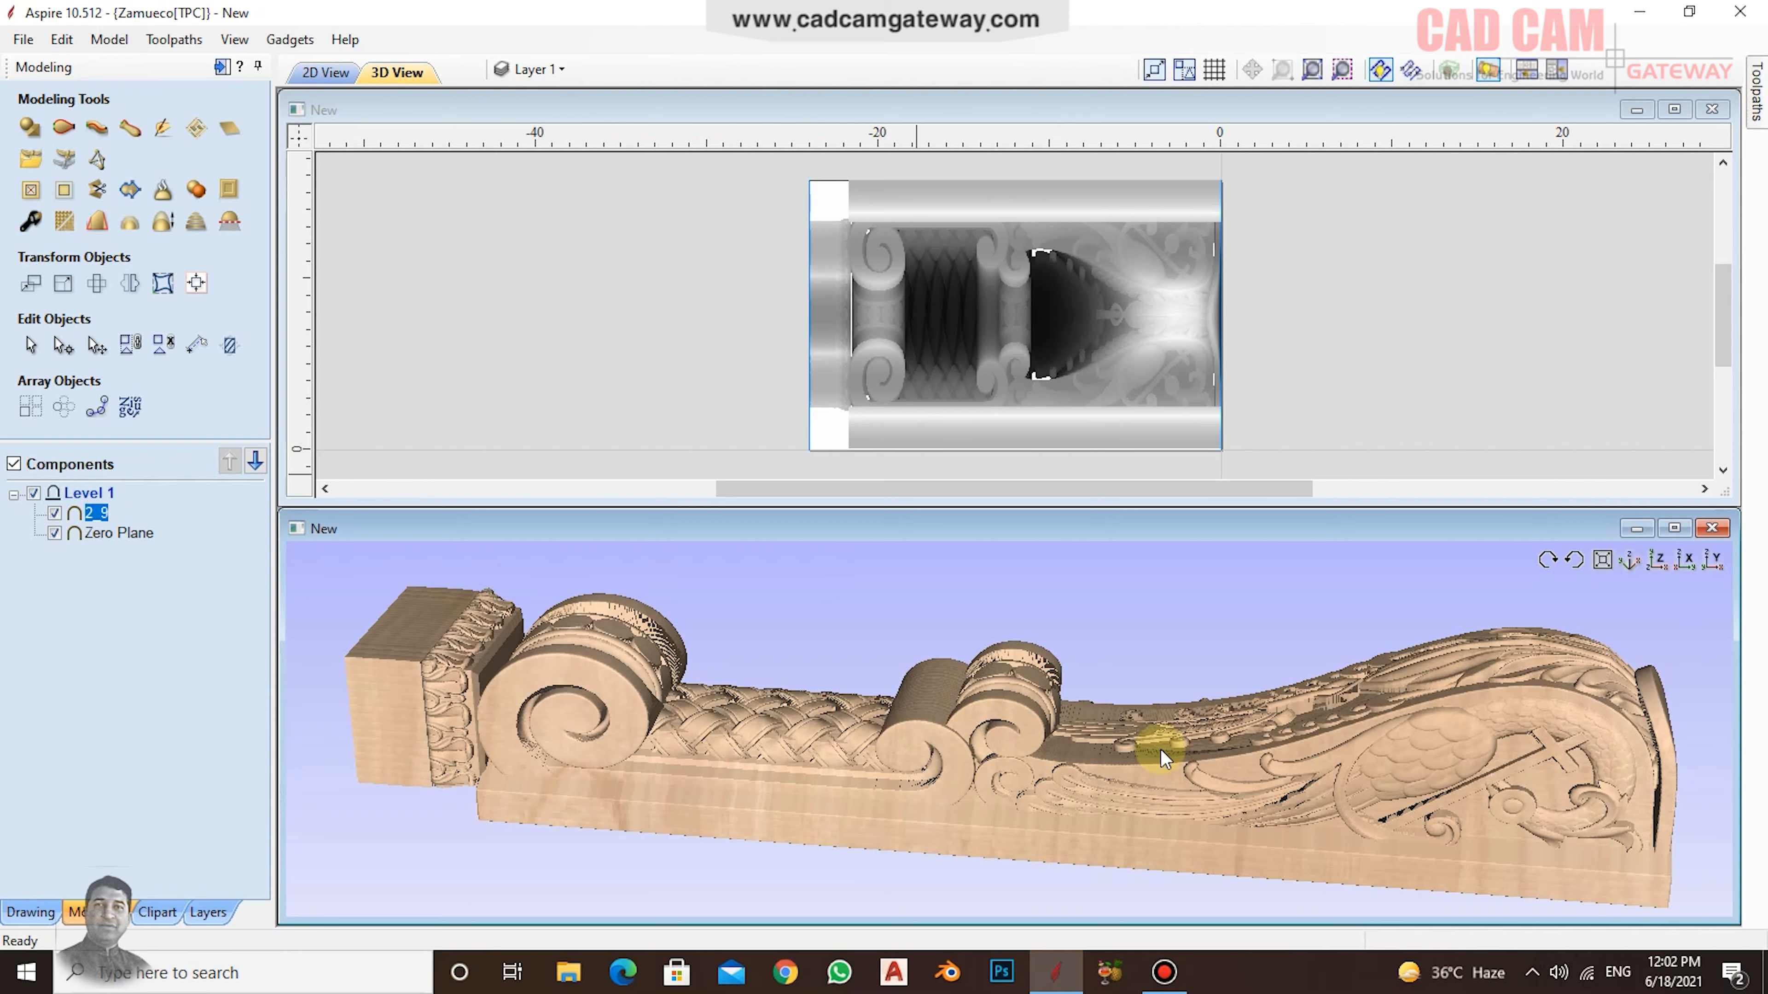
drag(1181, 766, 1181, 799)
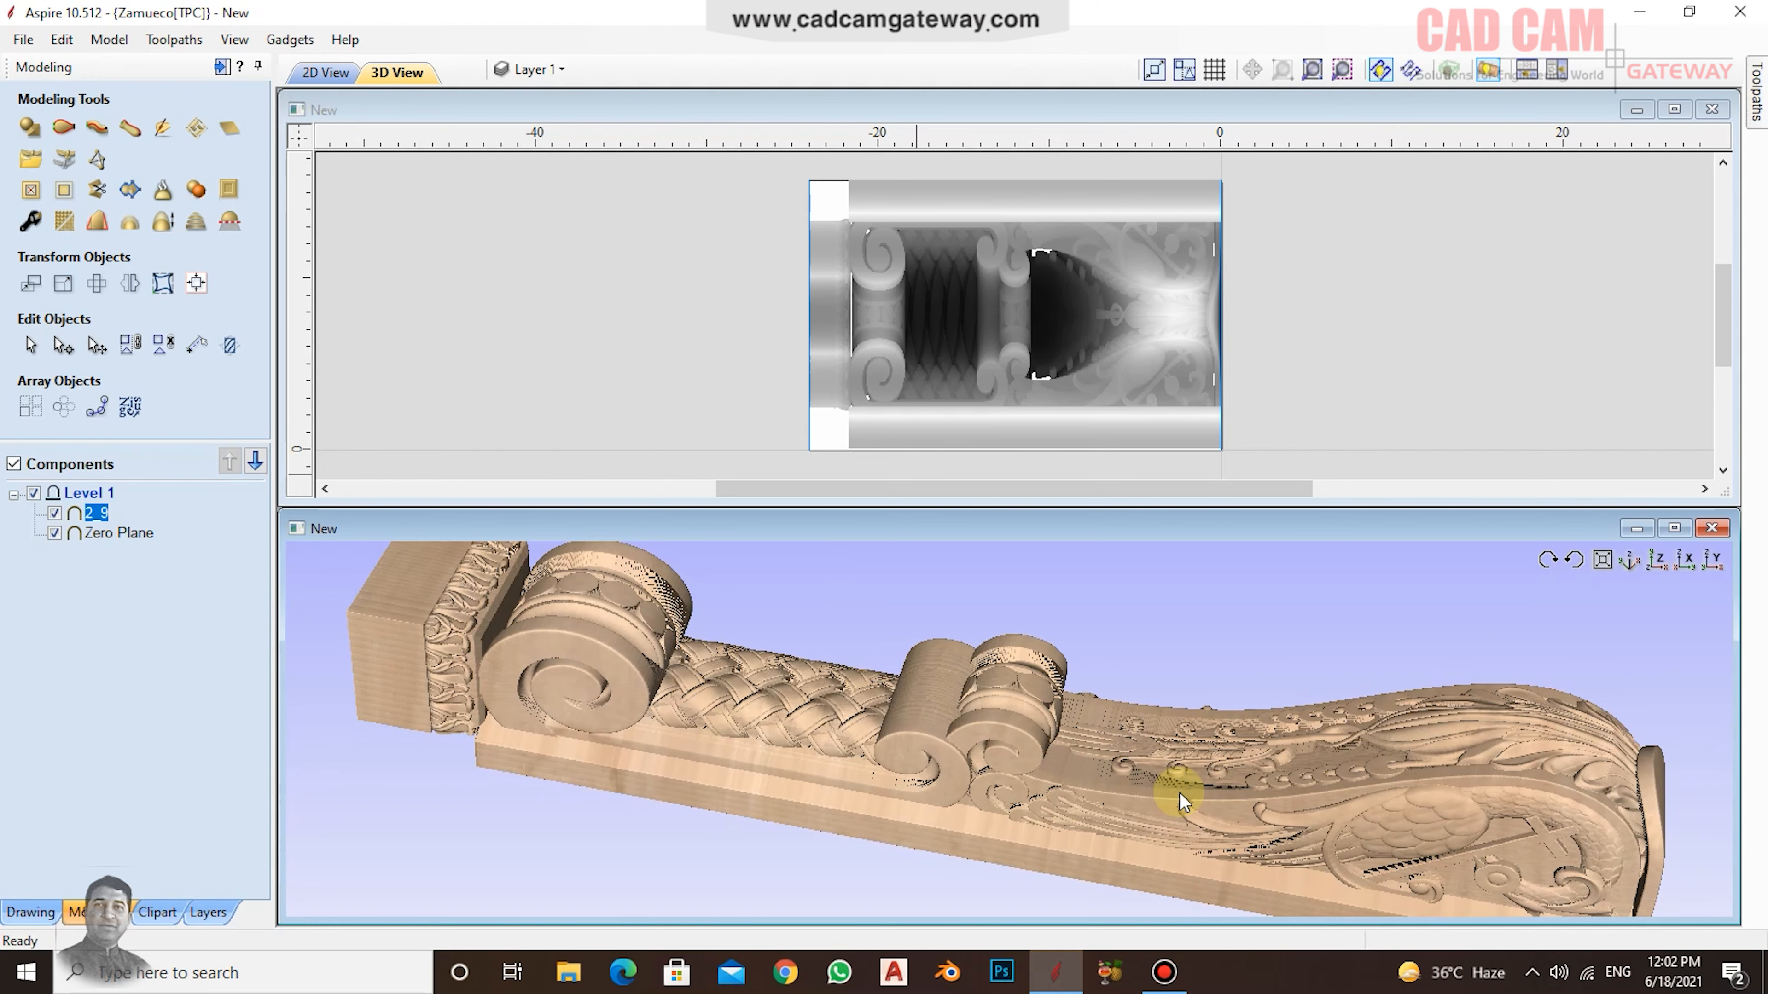
drag(1499, 789, 1050, 811)
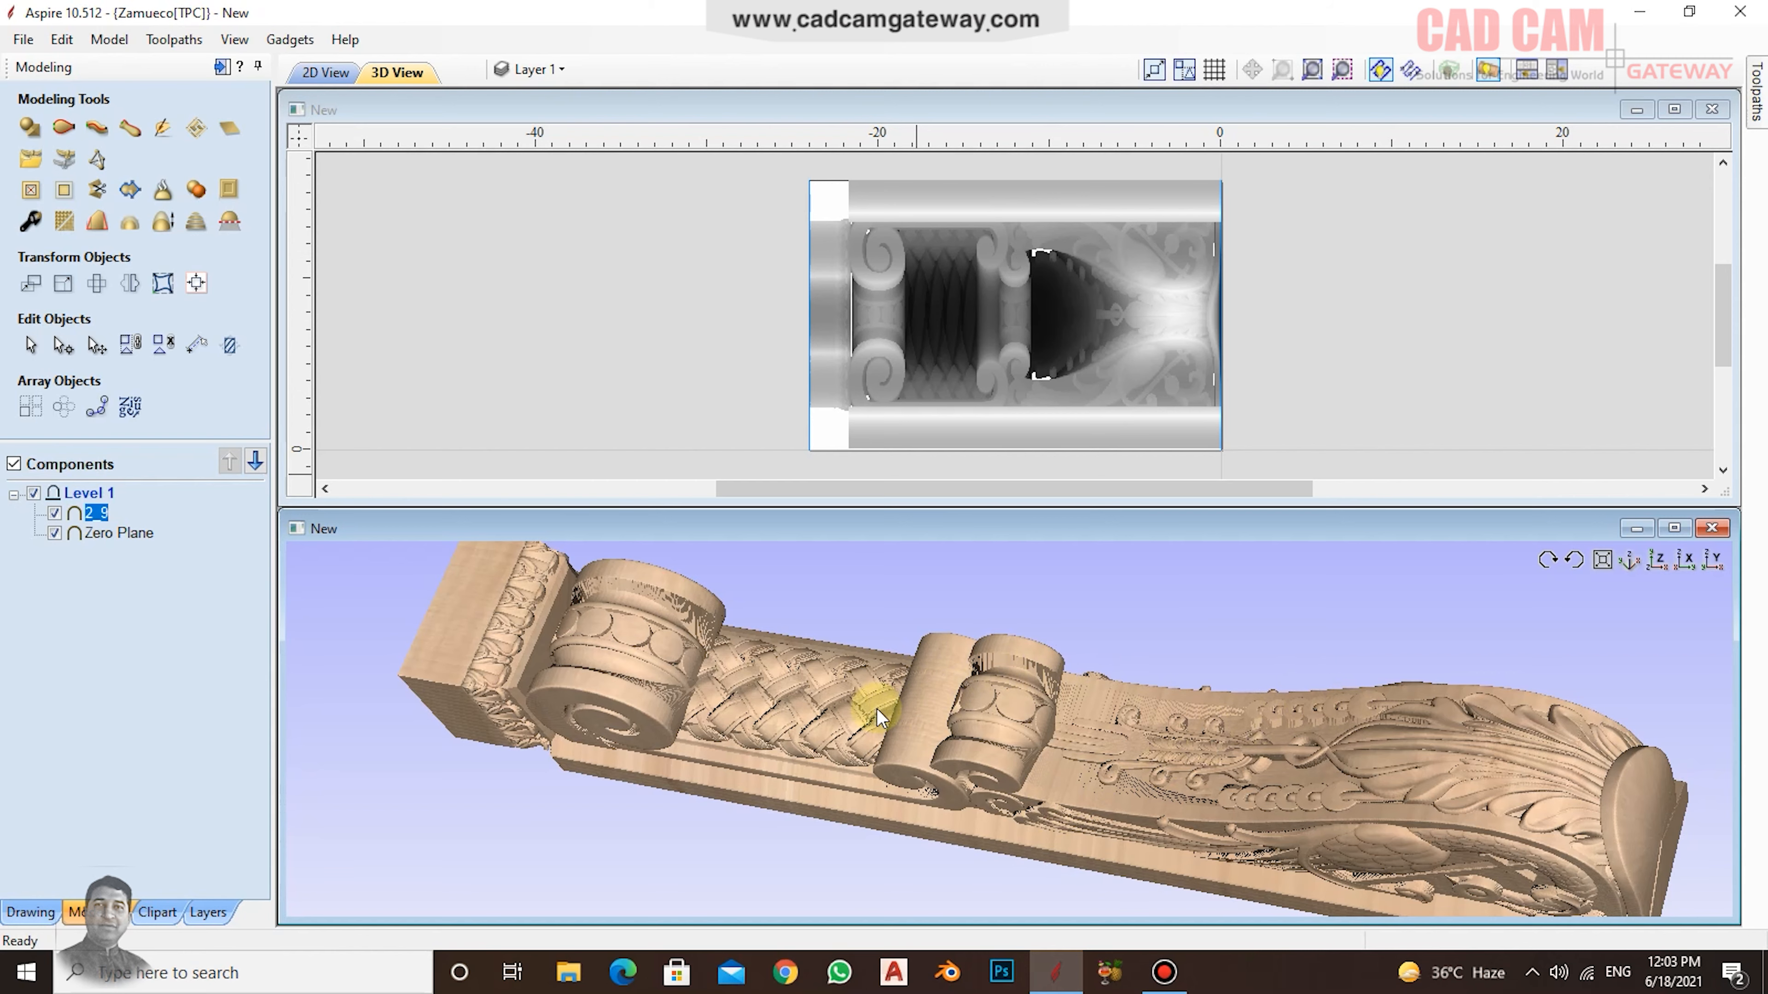
scroll(759, 706, up, 6)
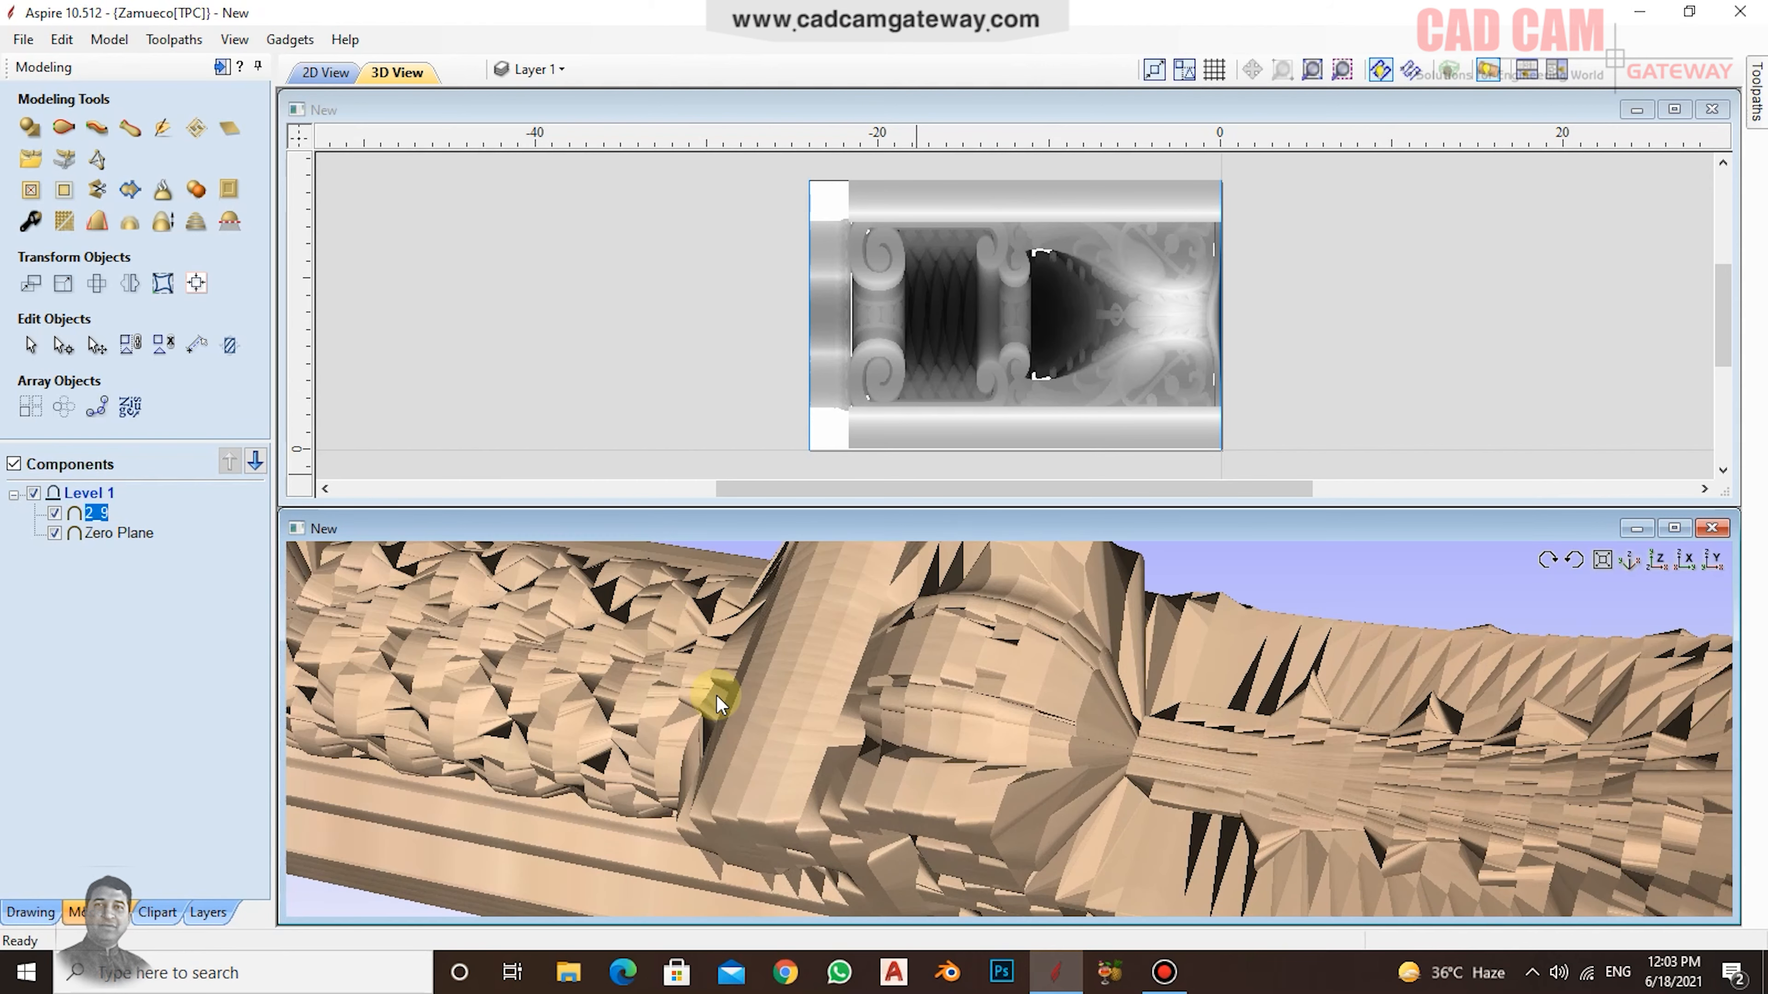
drag(734, 687, 923, 744)
drag(1066, 745, 1004, 716)
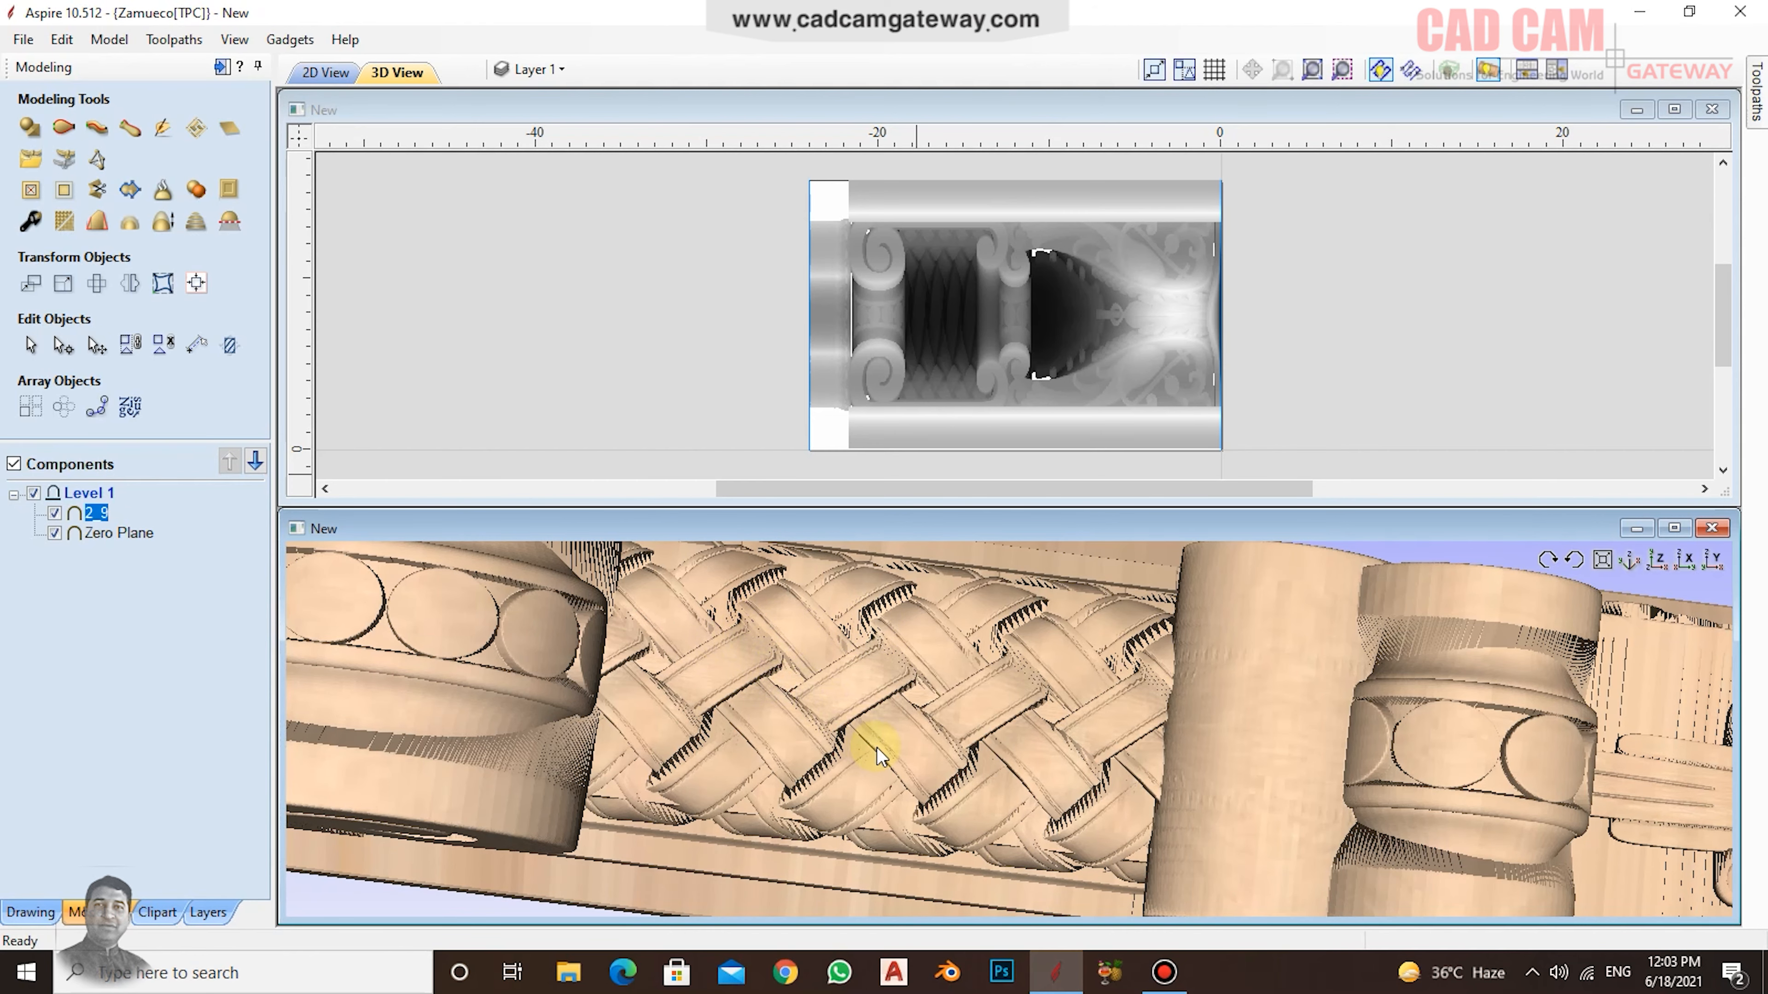
drag(878, 731, 883, 668)
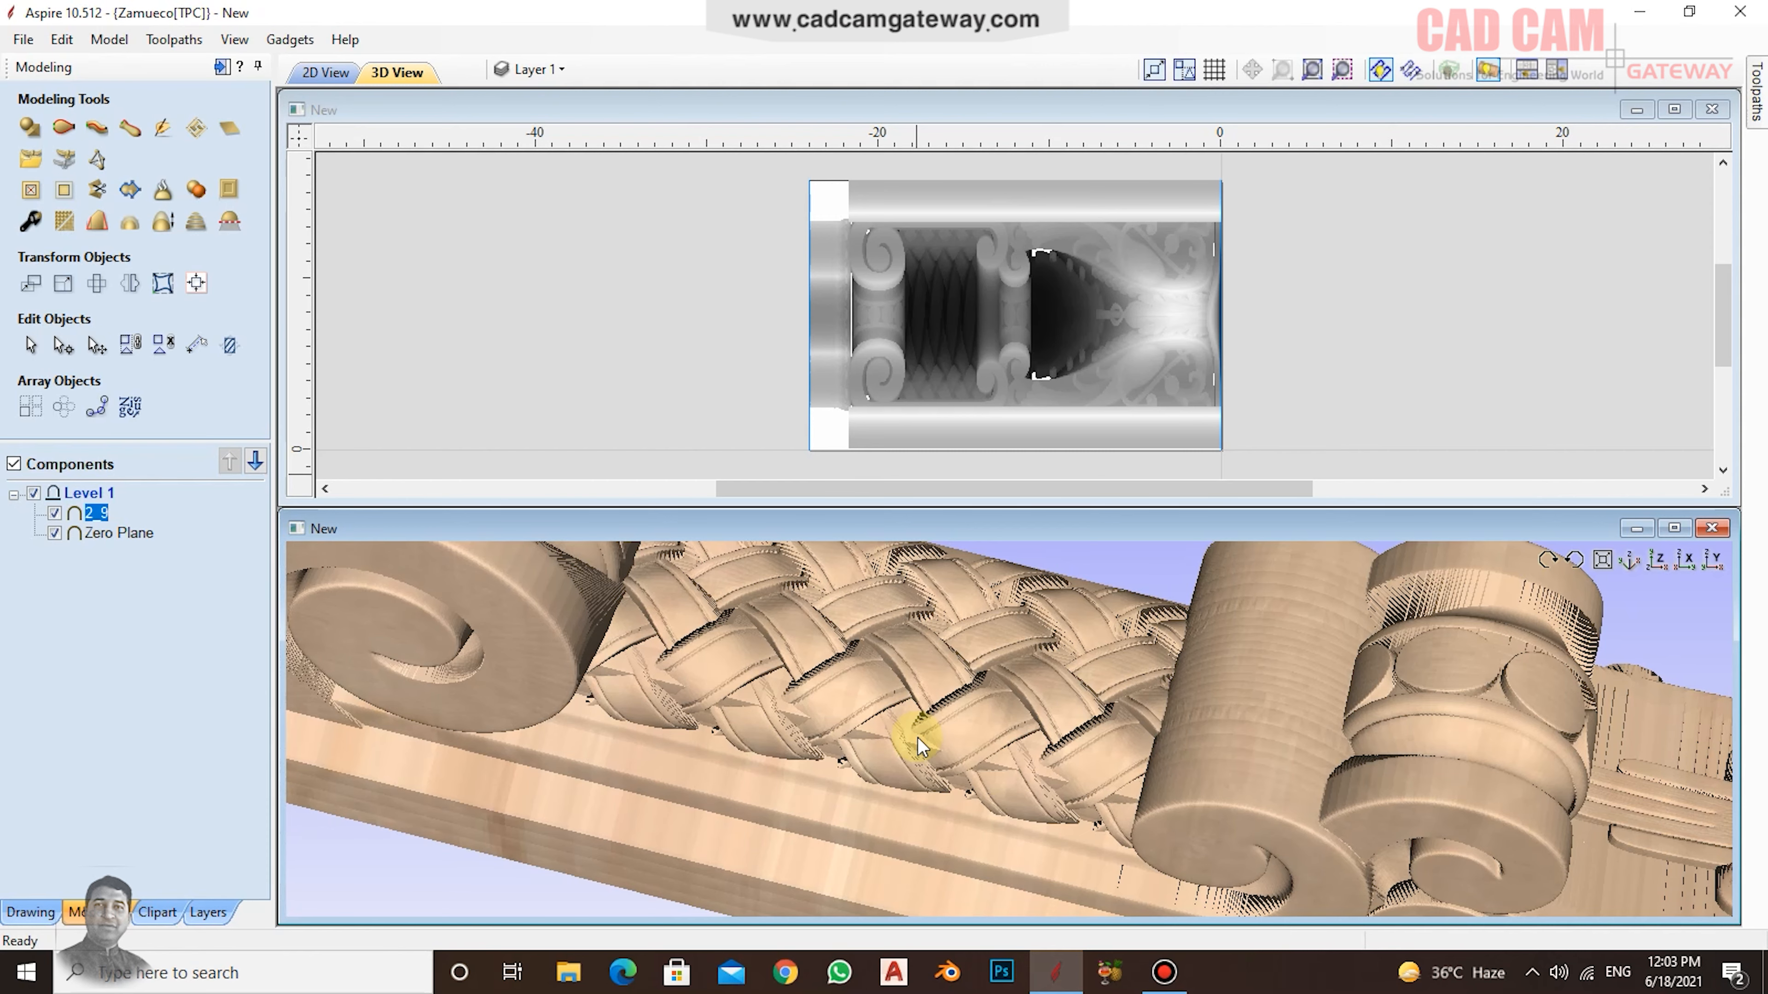
drag(990, 729, 994, 774)
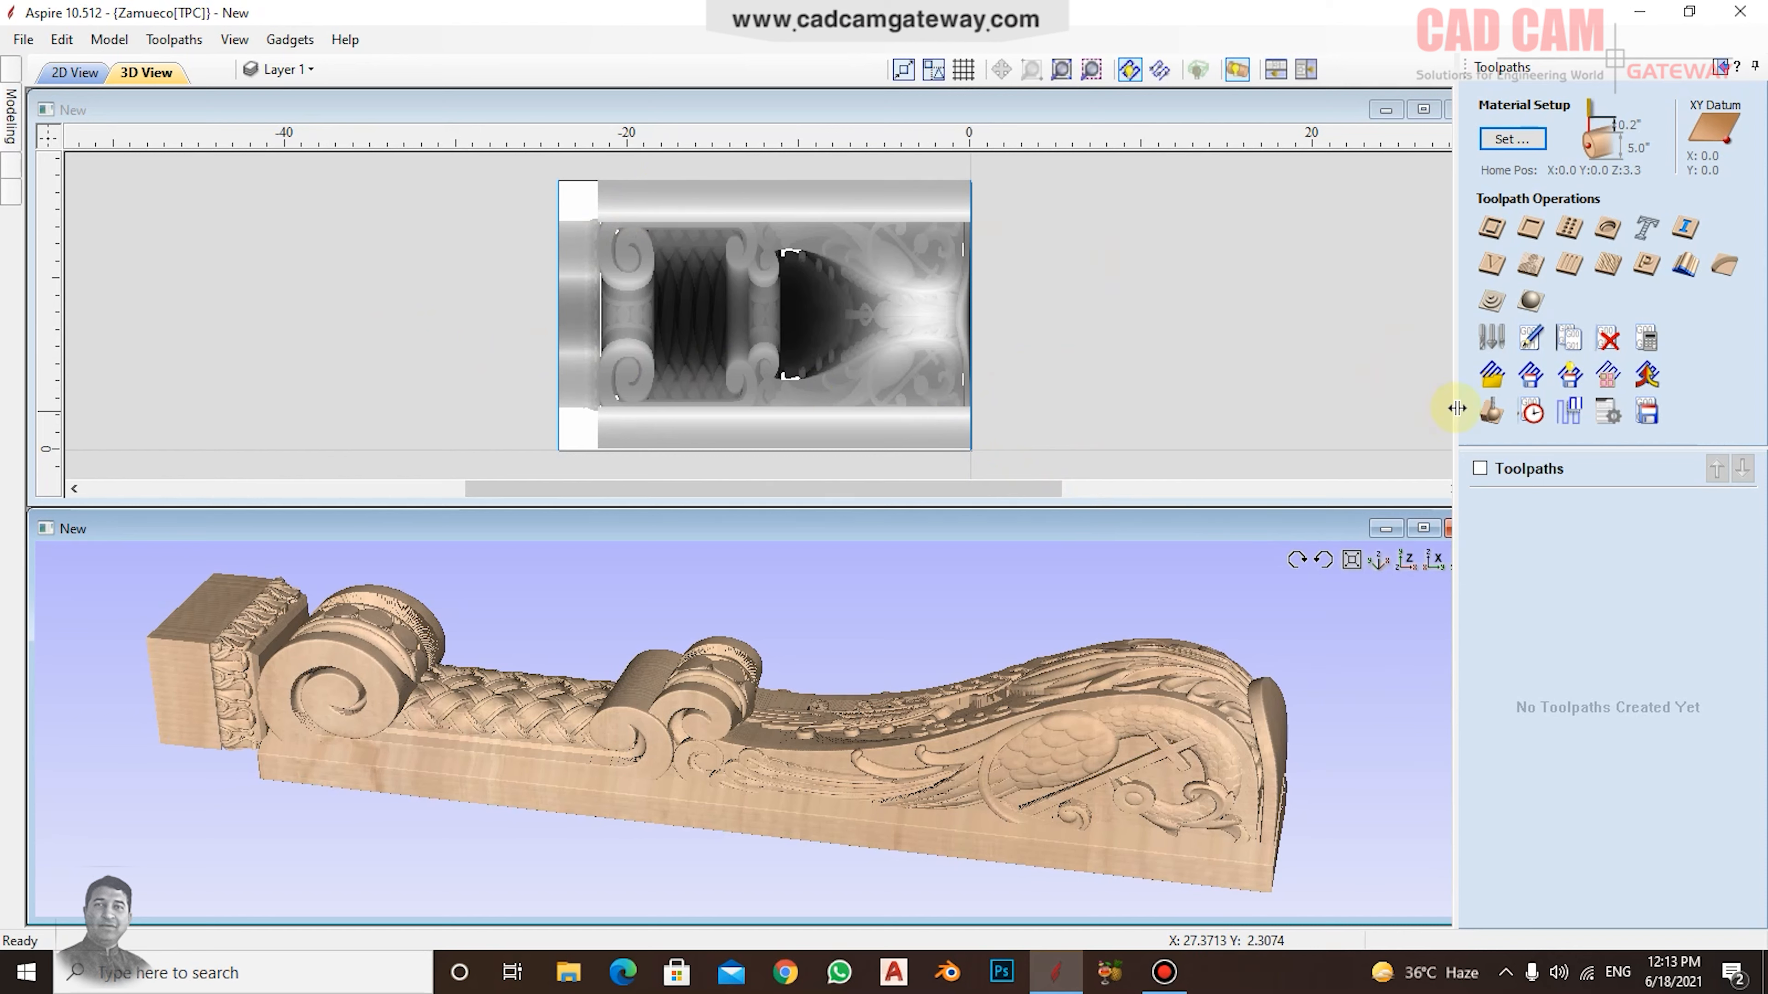
Step: Start a rough machining toolpath and choose the End Mill (1/2") as its tool
click(1490, 306)
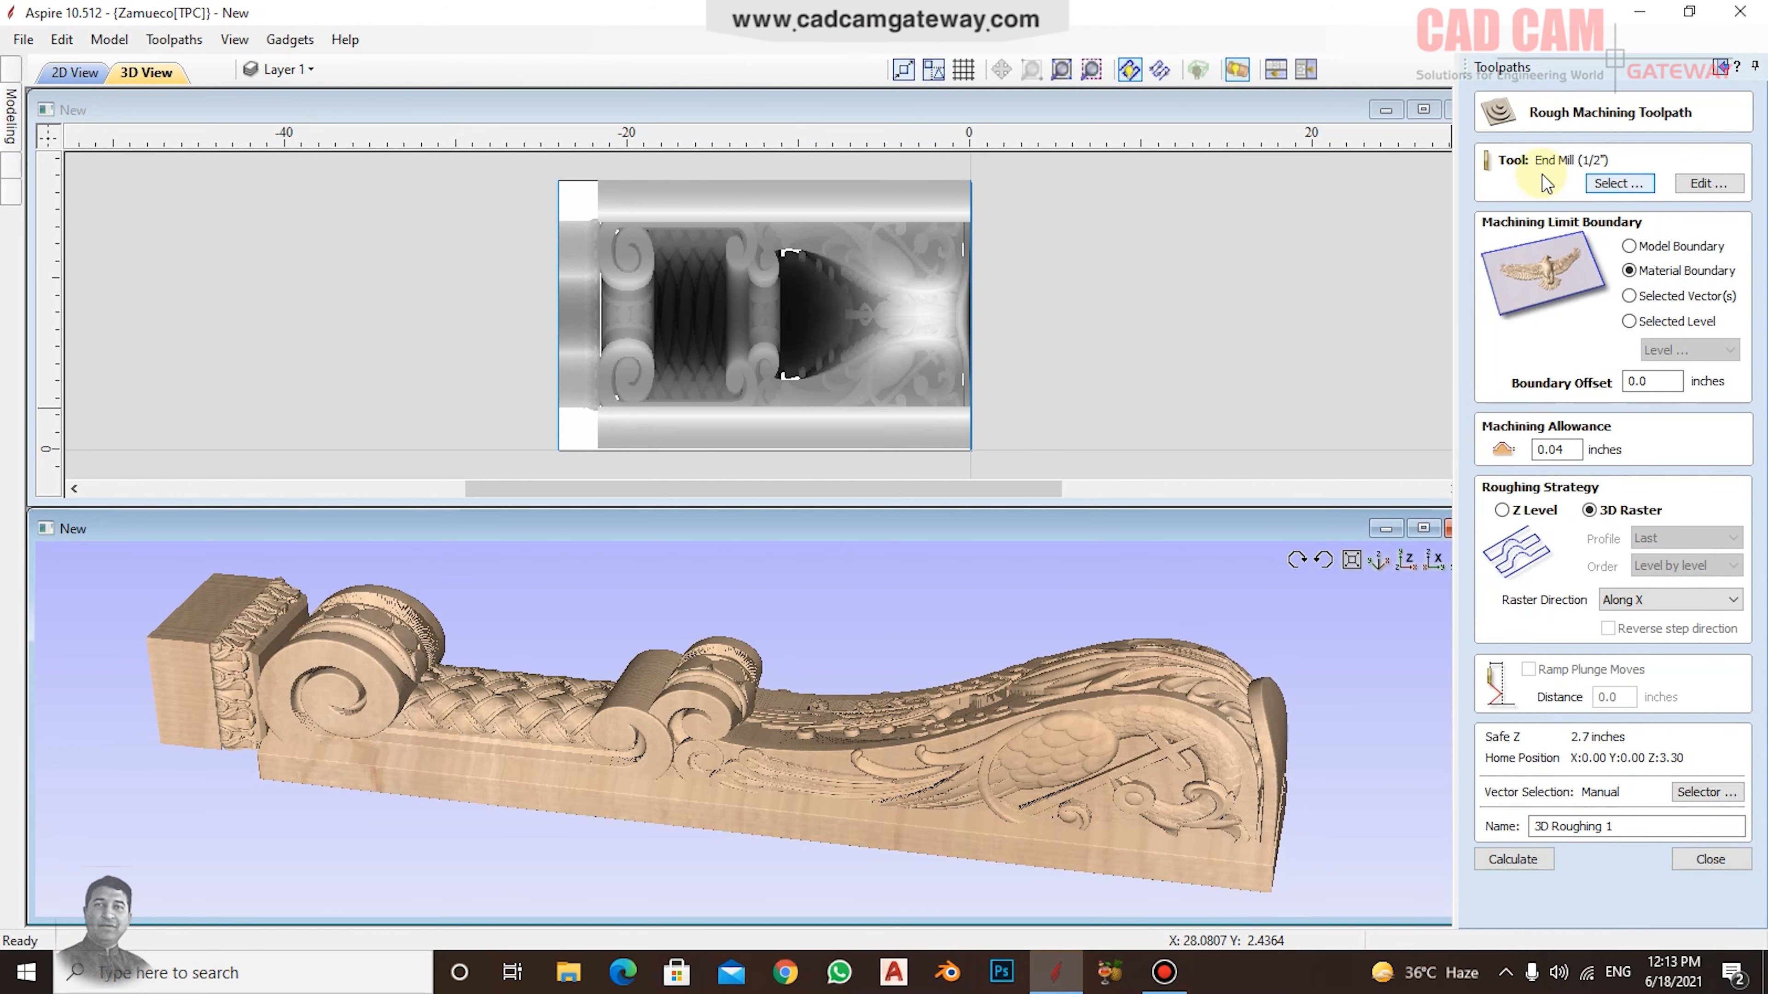
click(1611, 184)
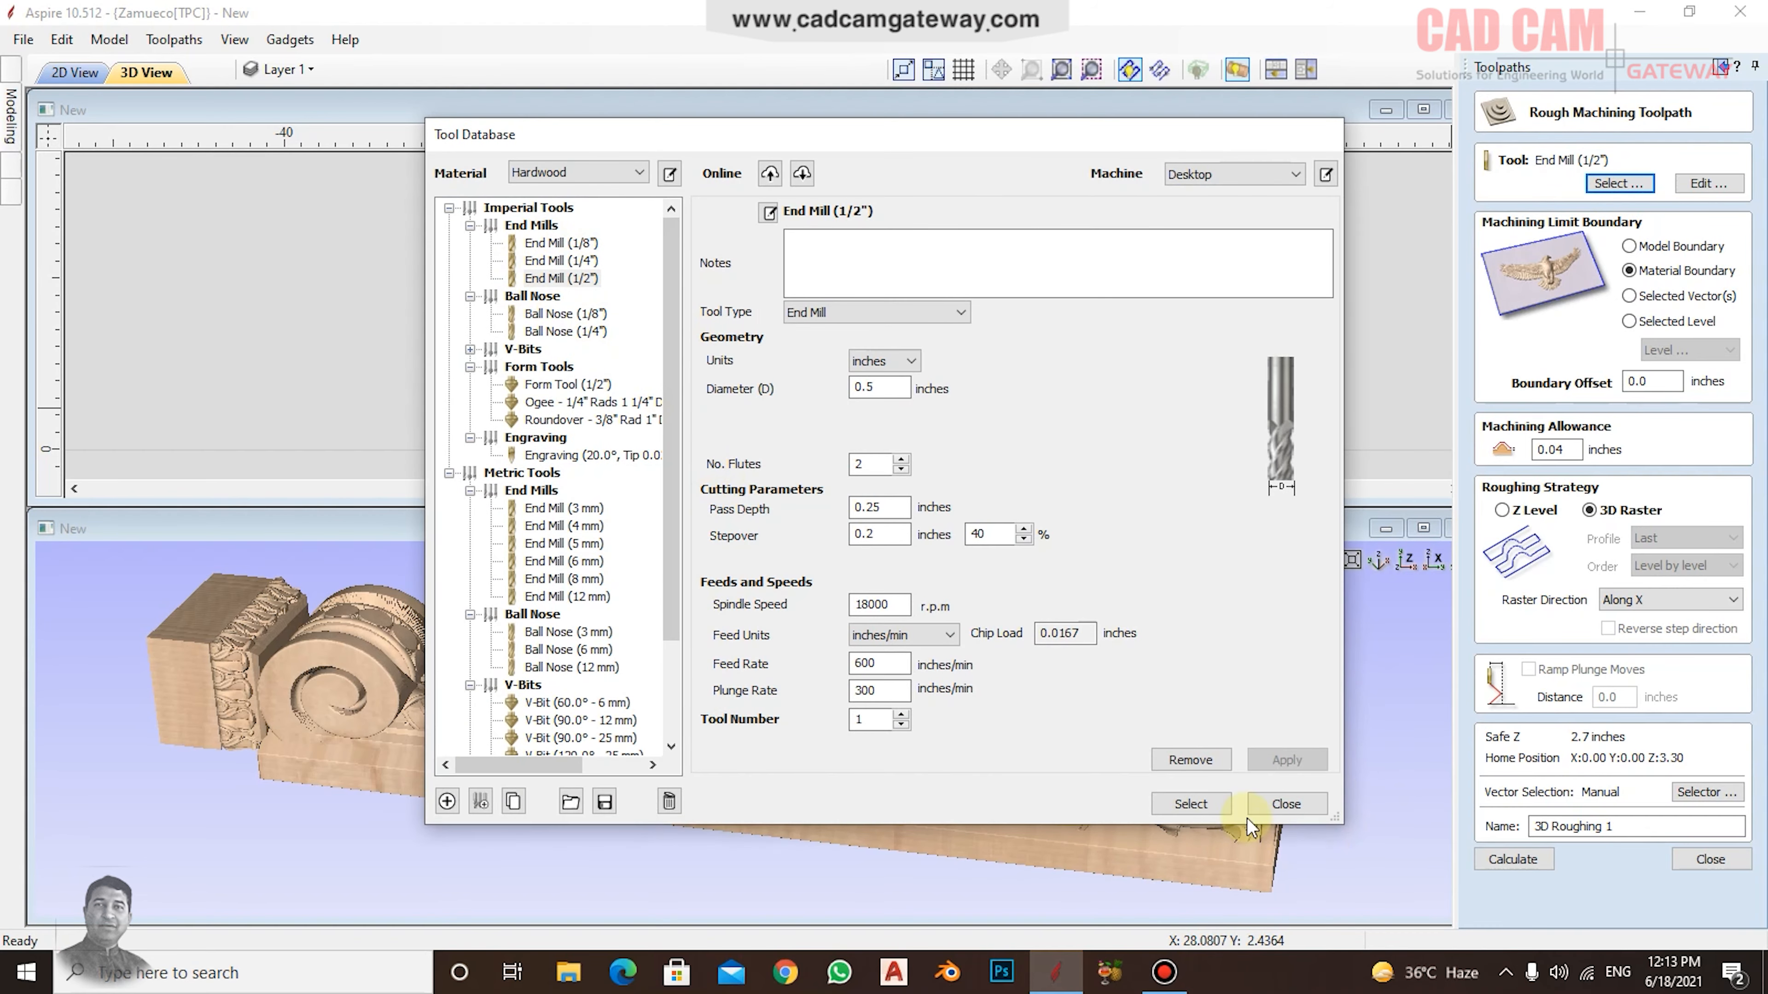
click(1190, 804)
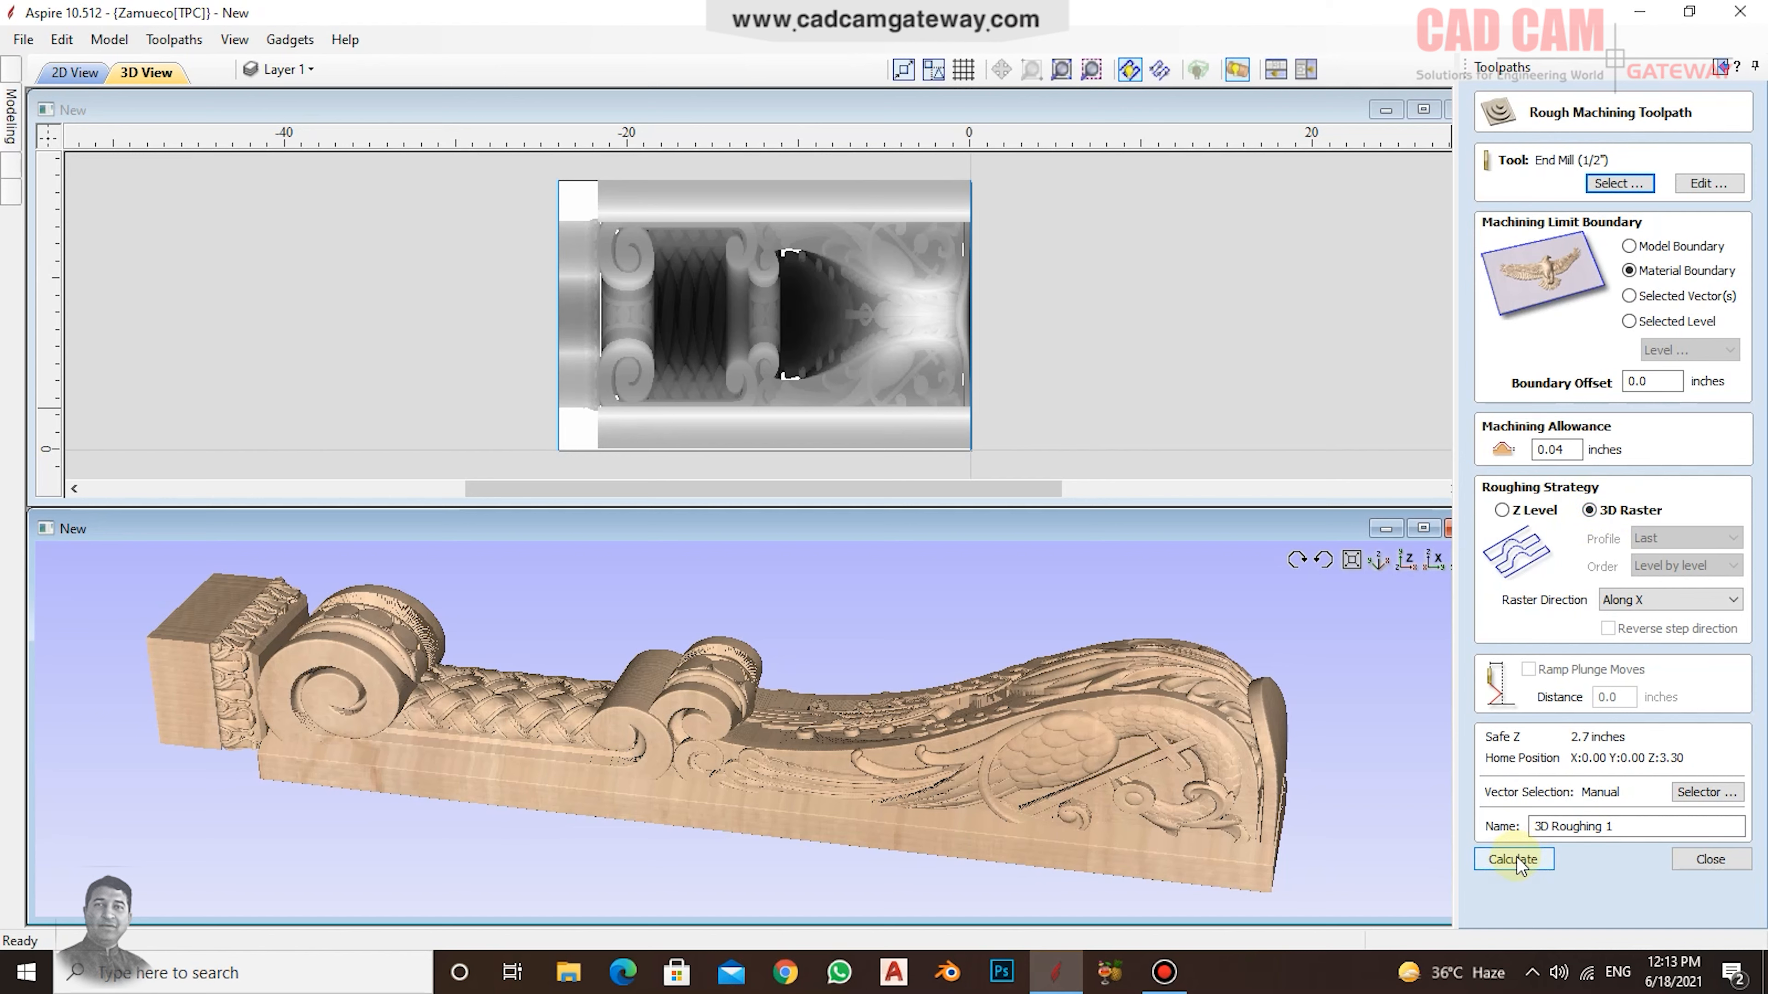
Step: Set the End Mill (1/2") pass depth to 0.5 inches and calculate the rough machining toolpath
click(1709, 182)
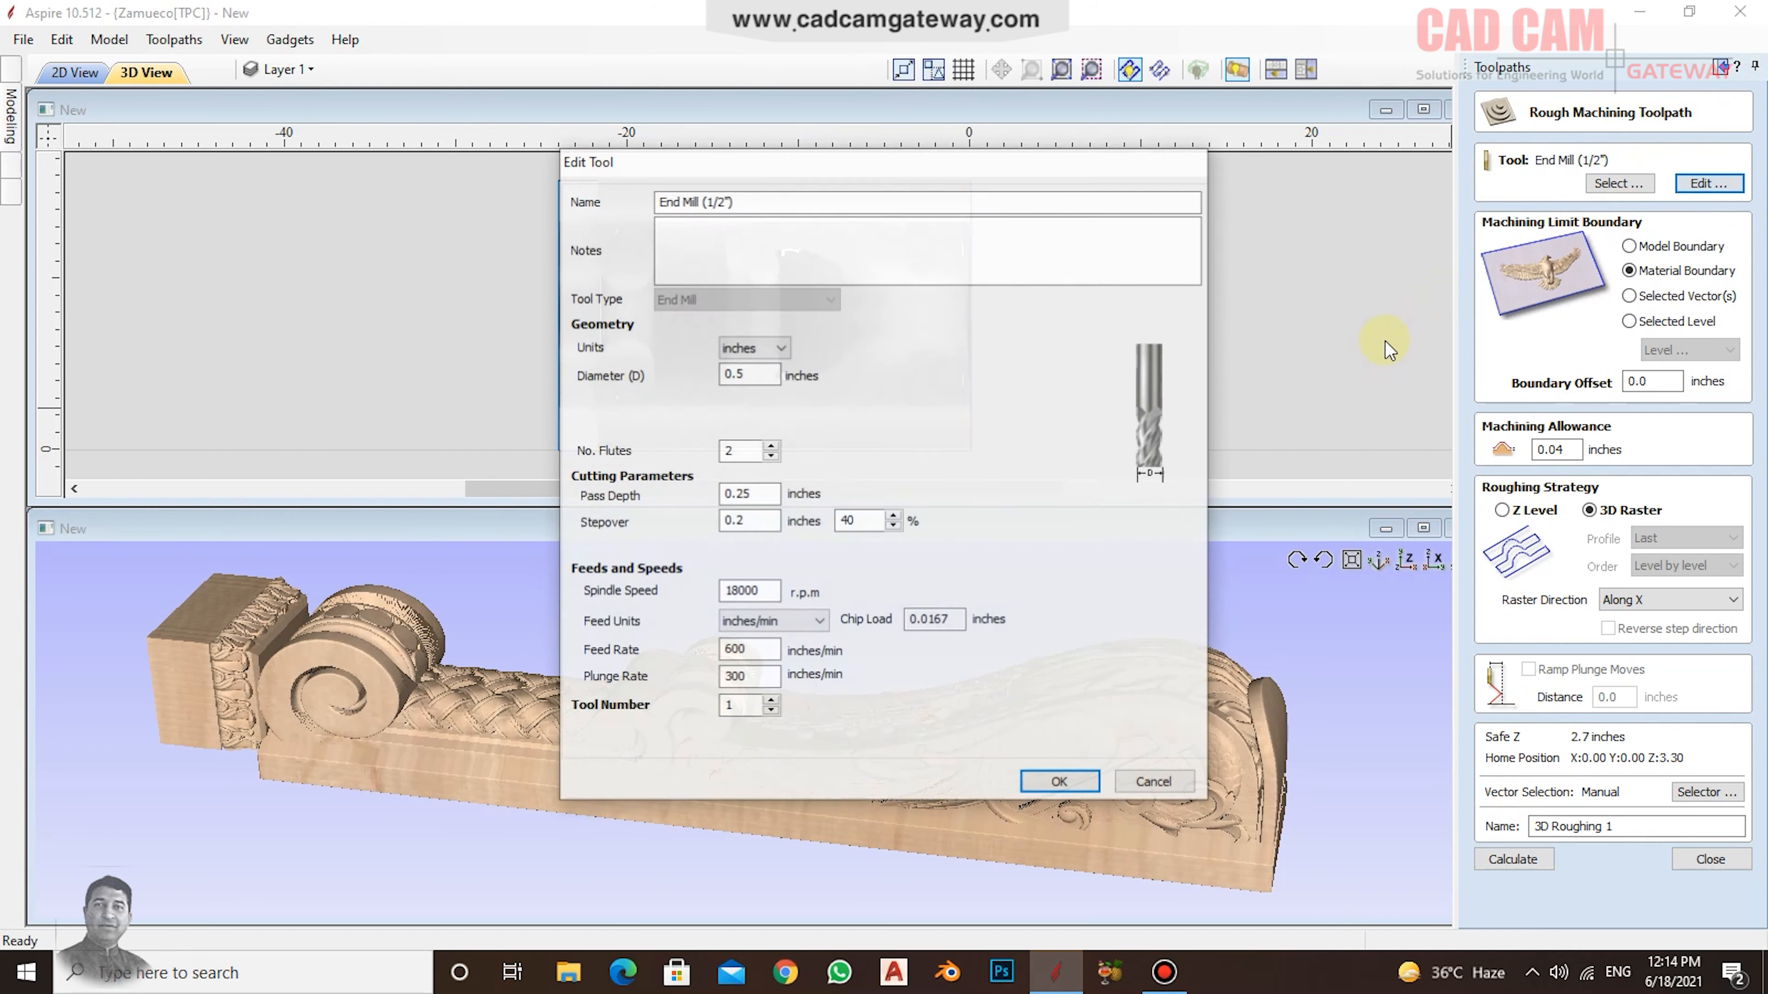
double_click(740, 493)
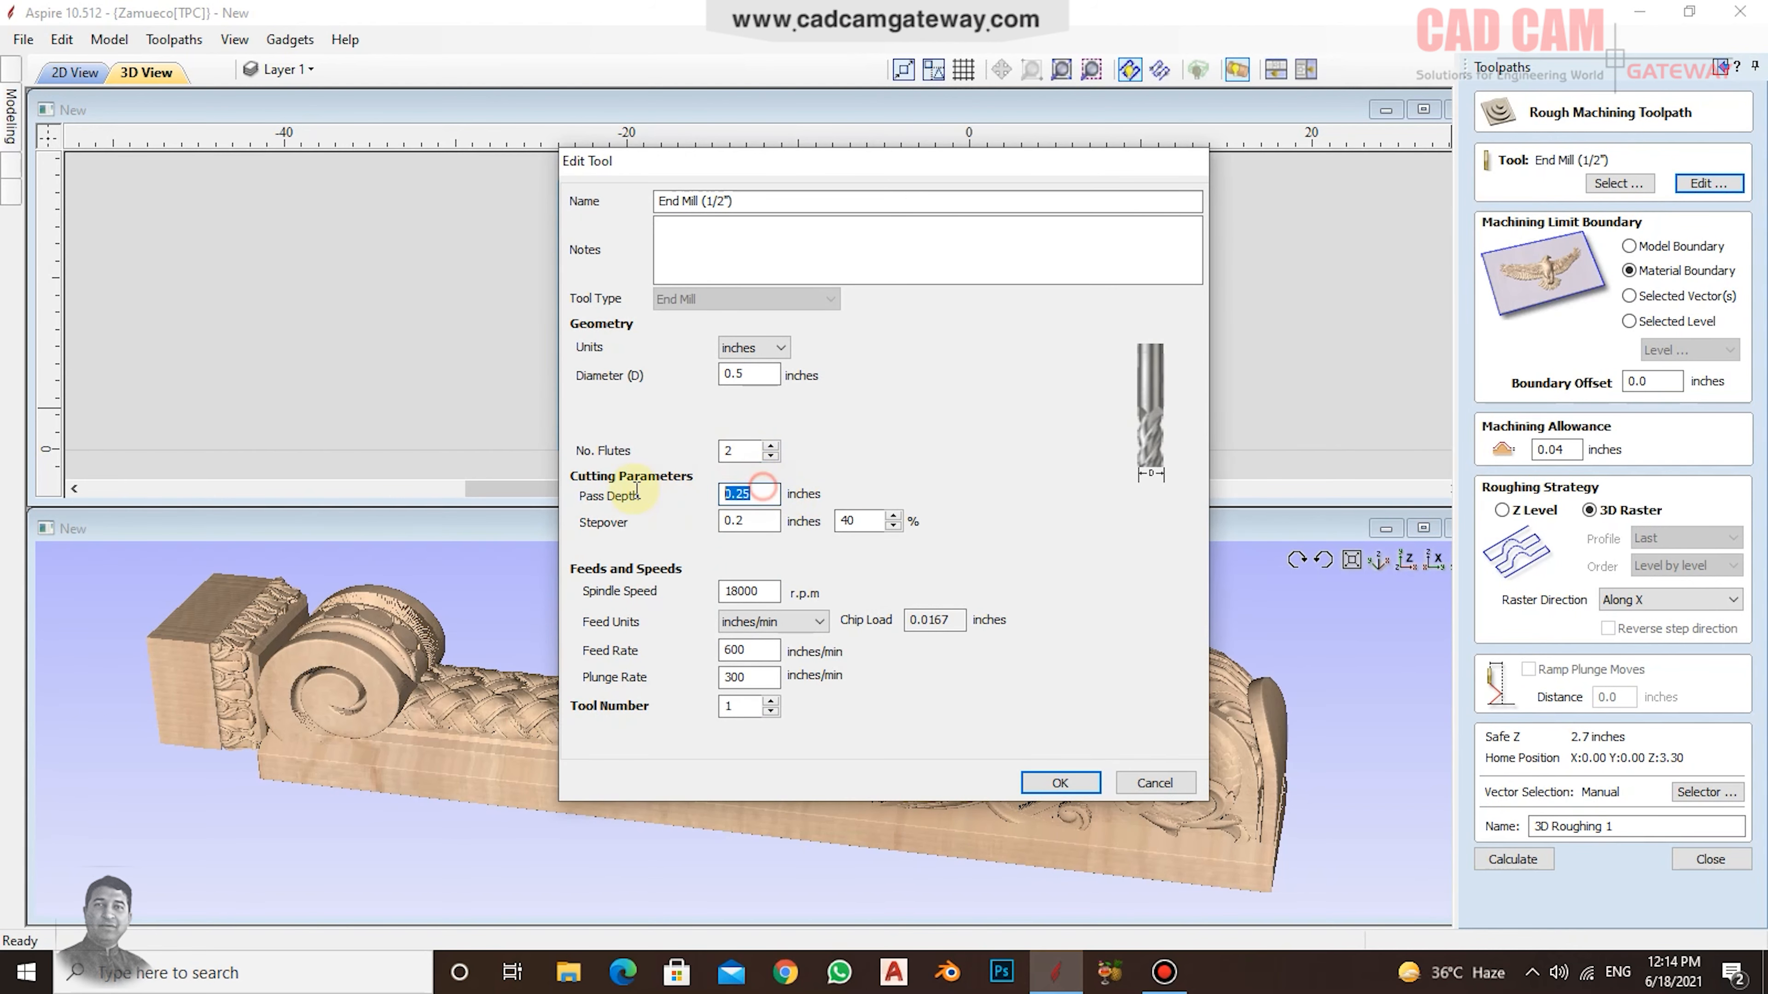
text(.5)
click(1070, 783)
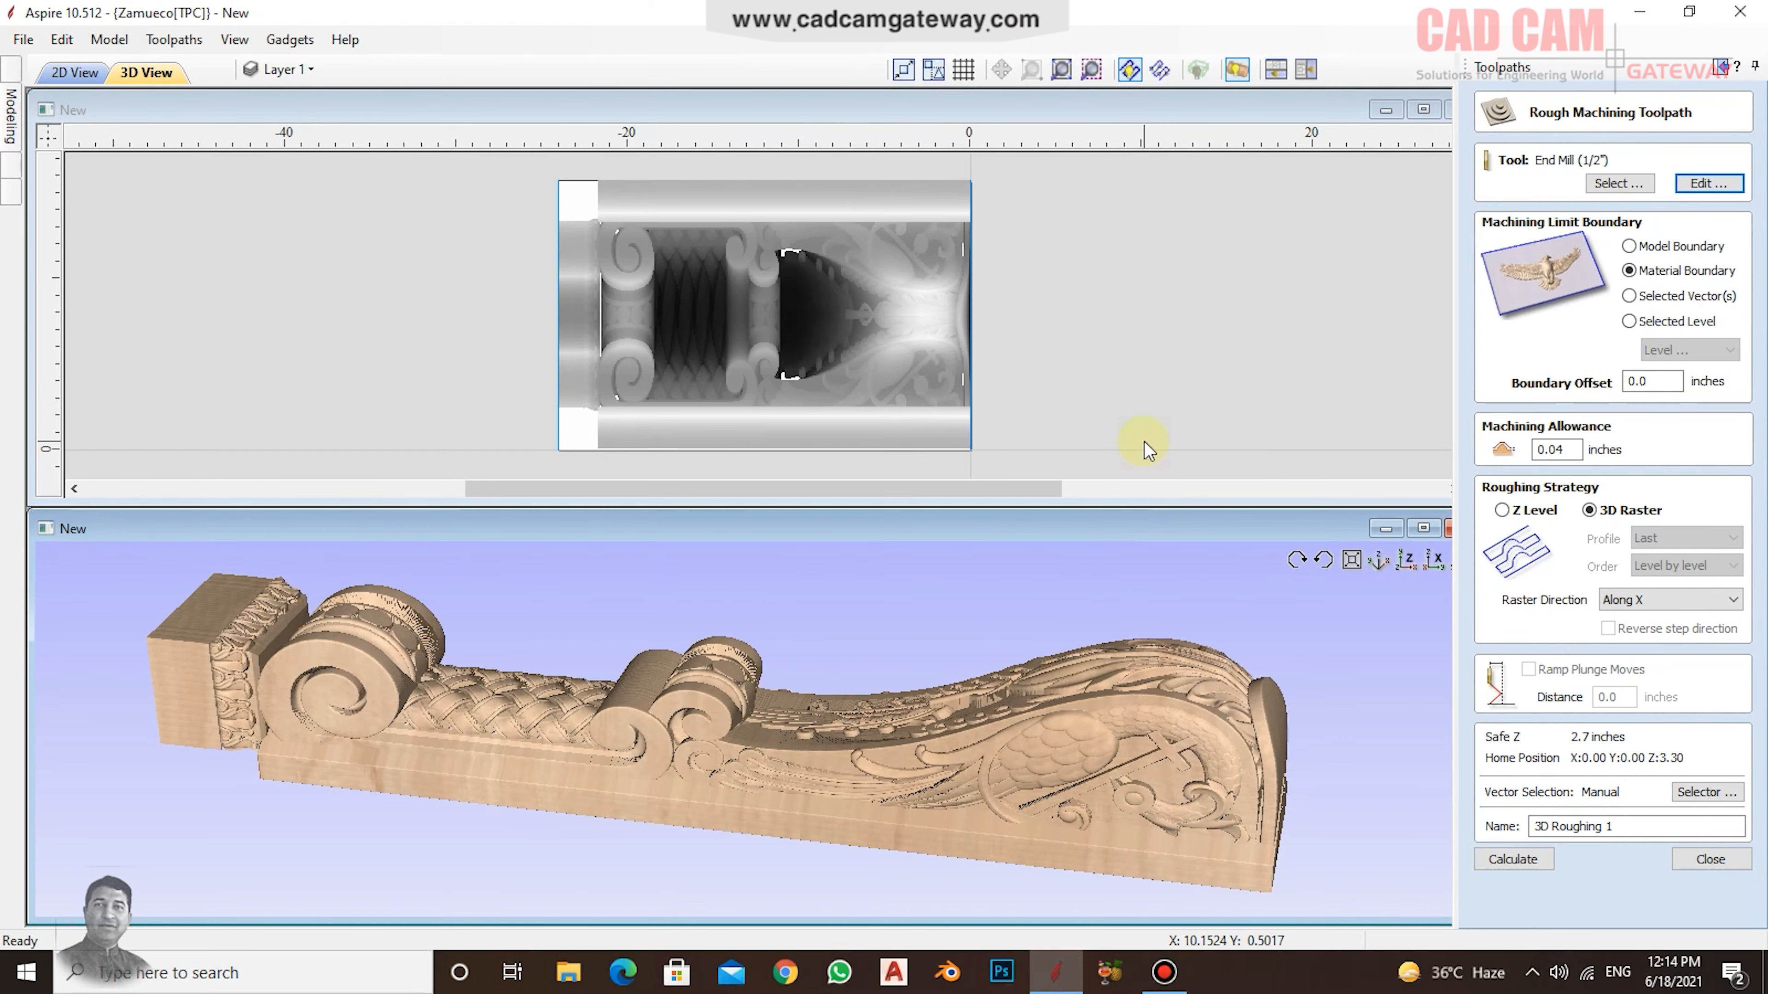
click(1512, 858)
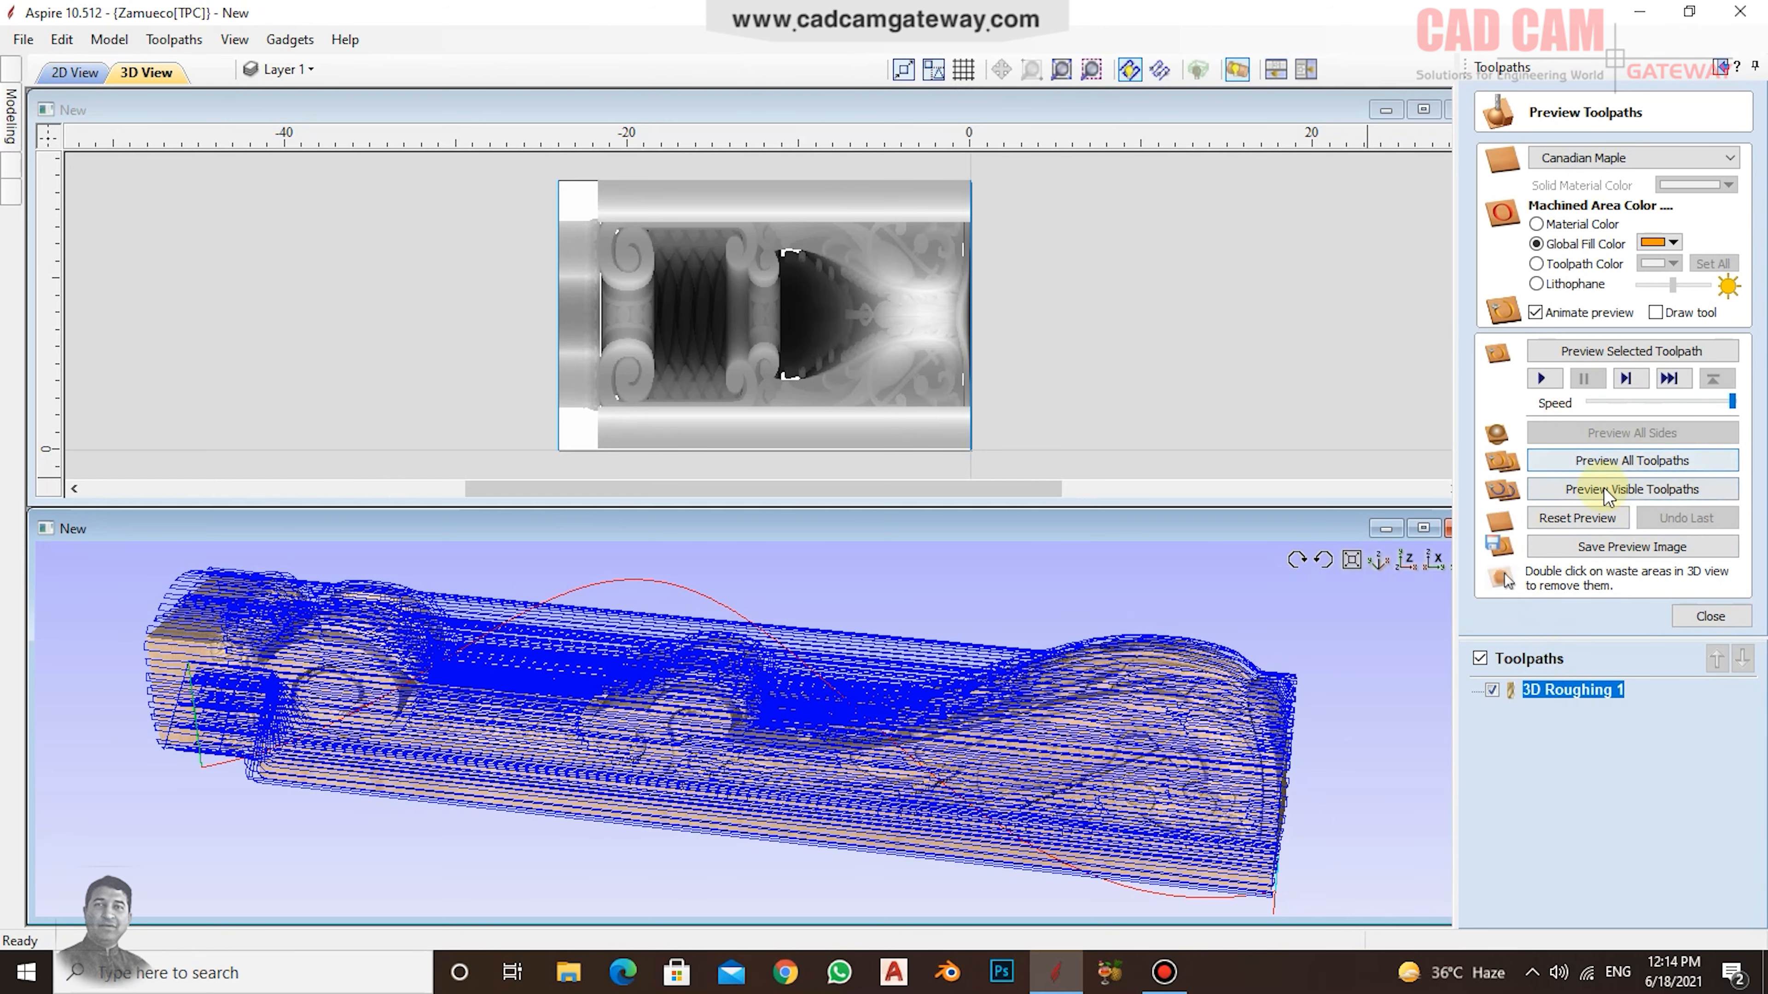
Step: Show the 3D Roughing 1 toolpath, reset the preview and simulate the visible roughing cut on the blank cylinder
click(1559, 463)
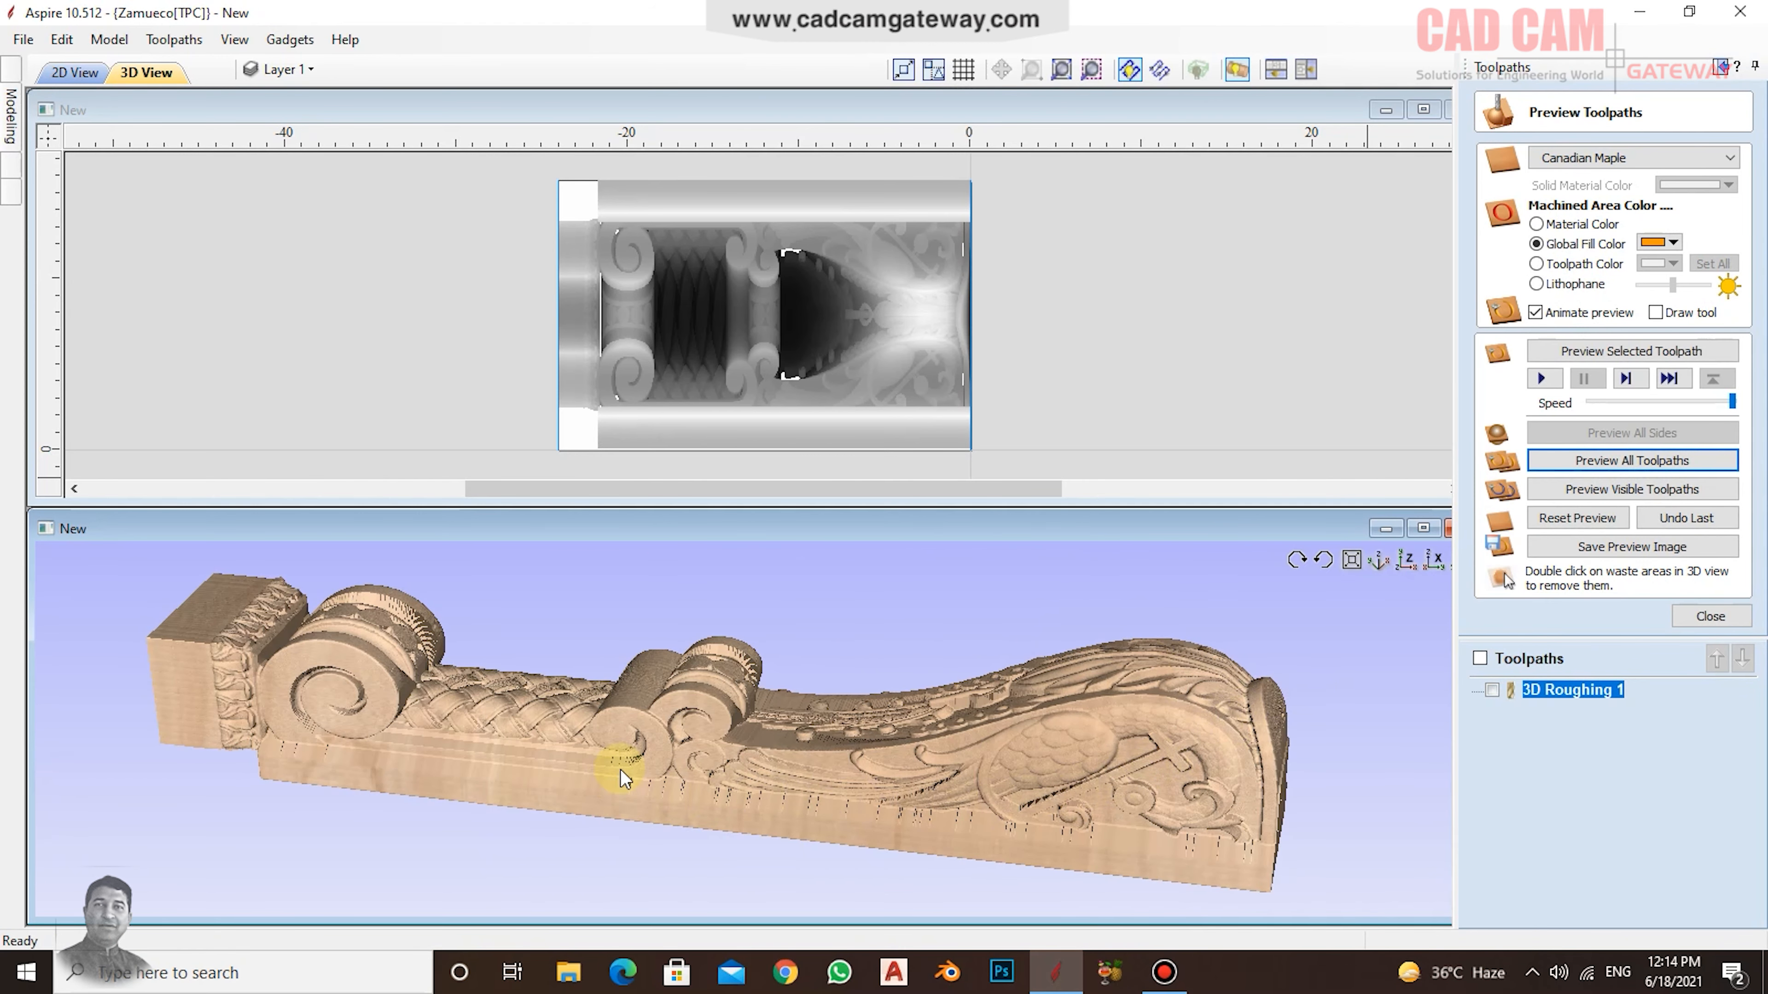
click(1572, 491)
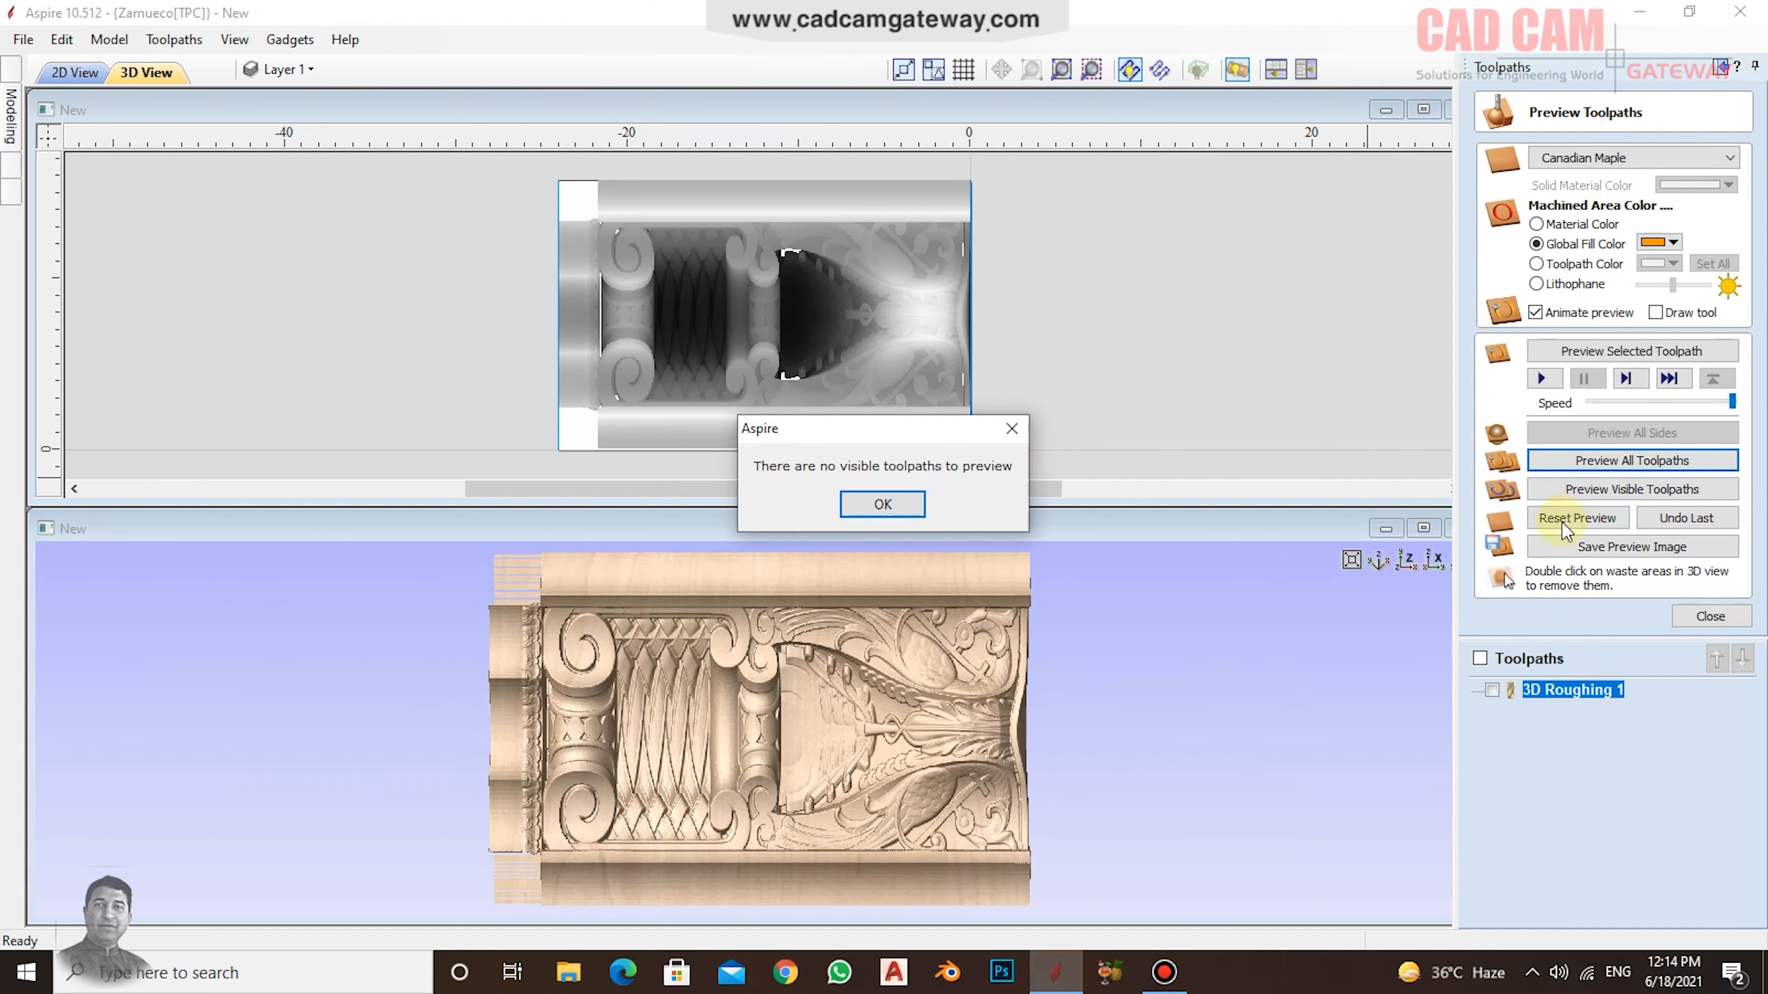
click(882, 504)
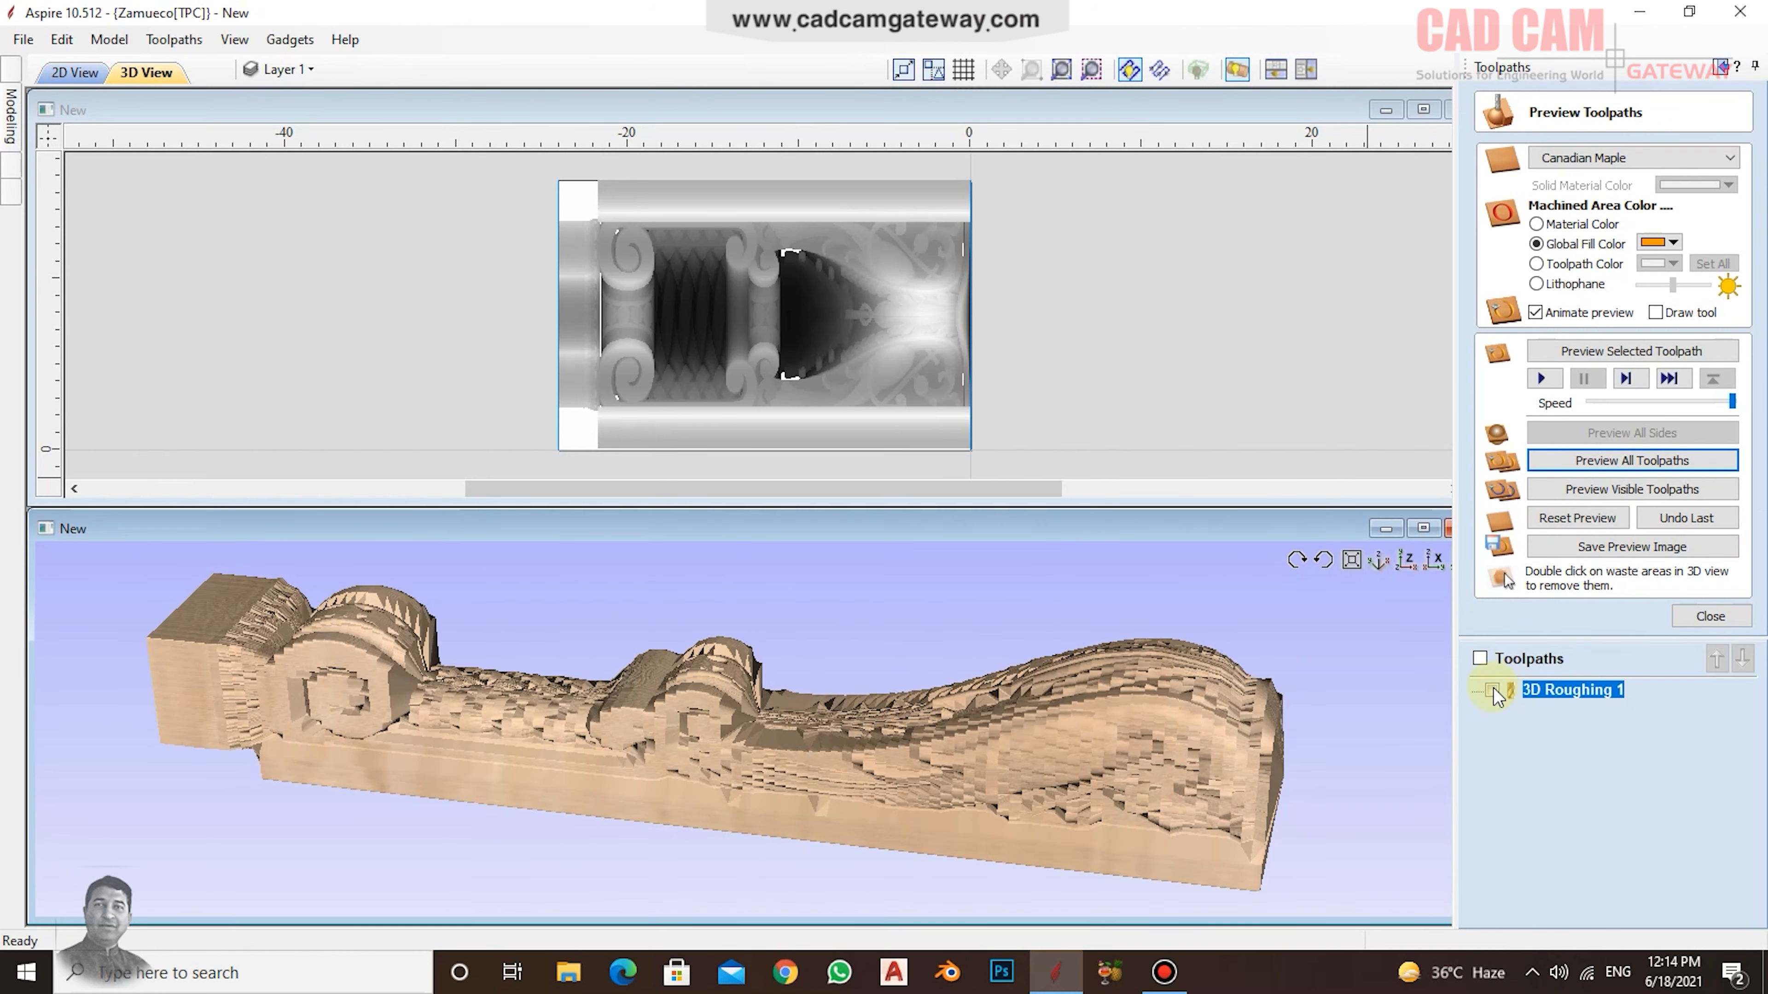
click(1491, 691)
click(1577, 517)
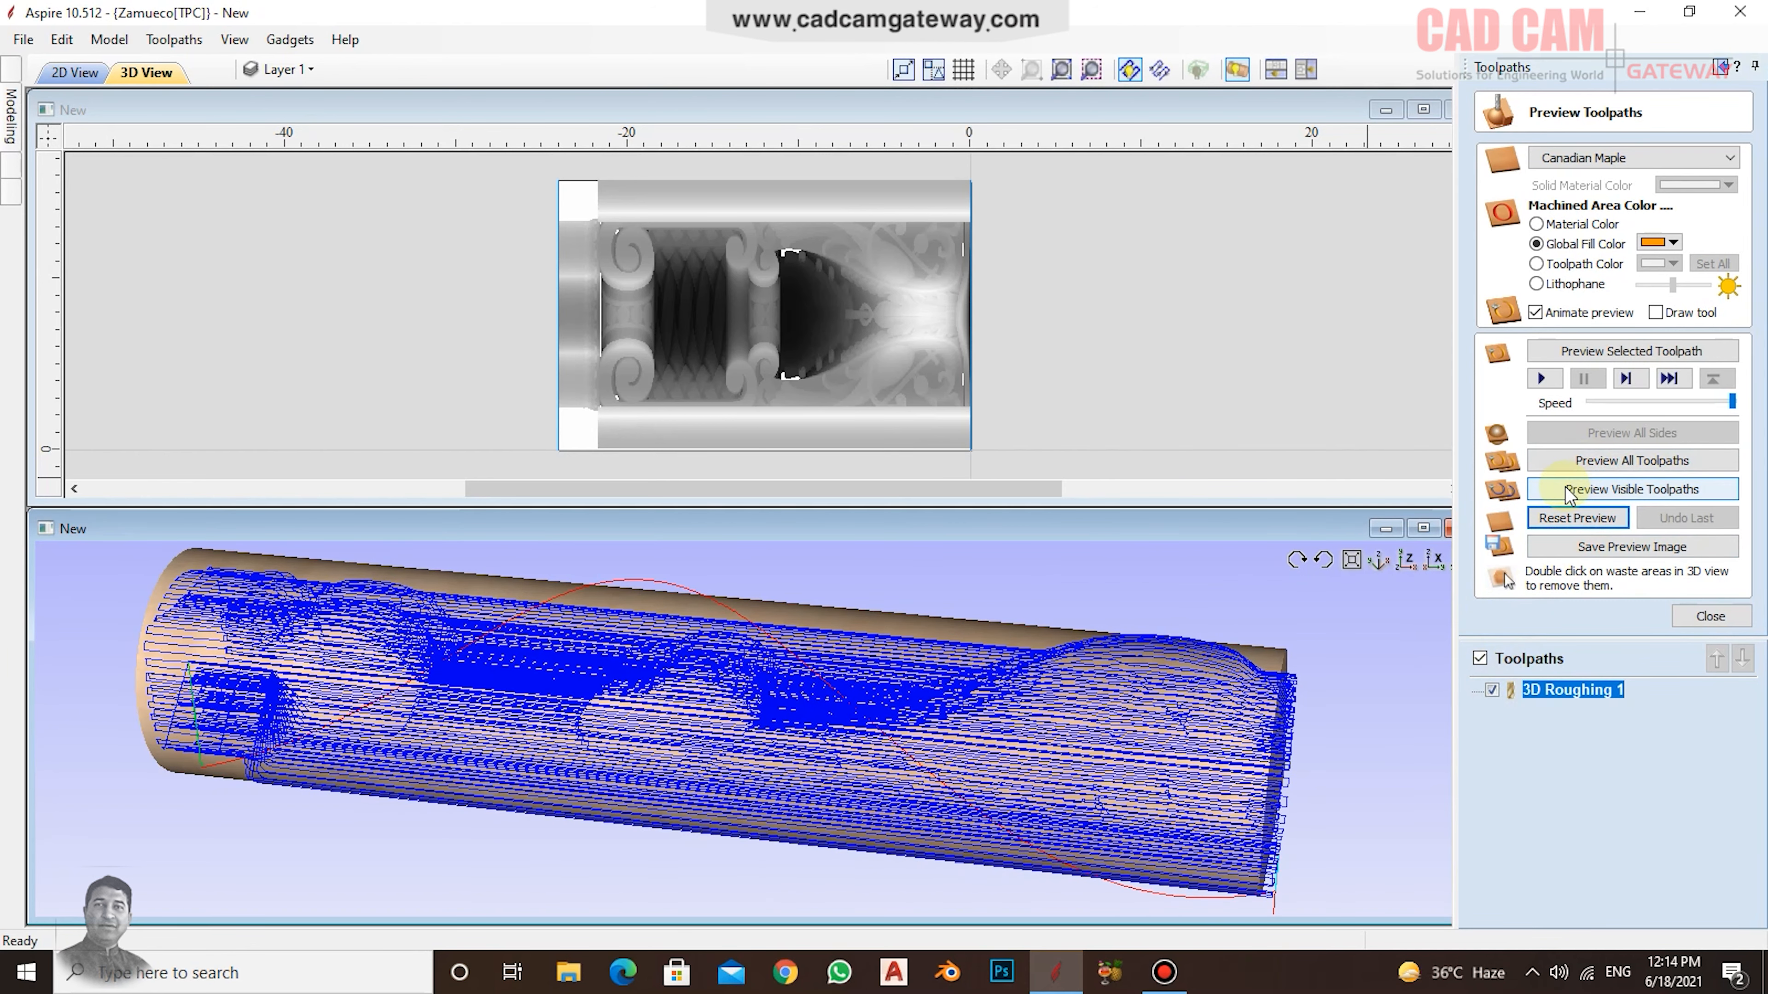
click(1566, 494)
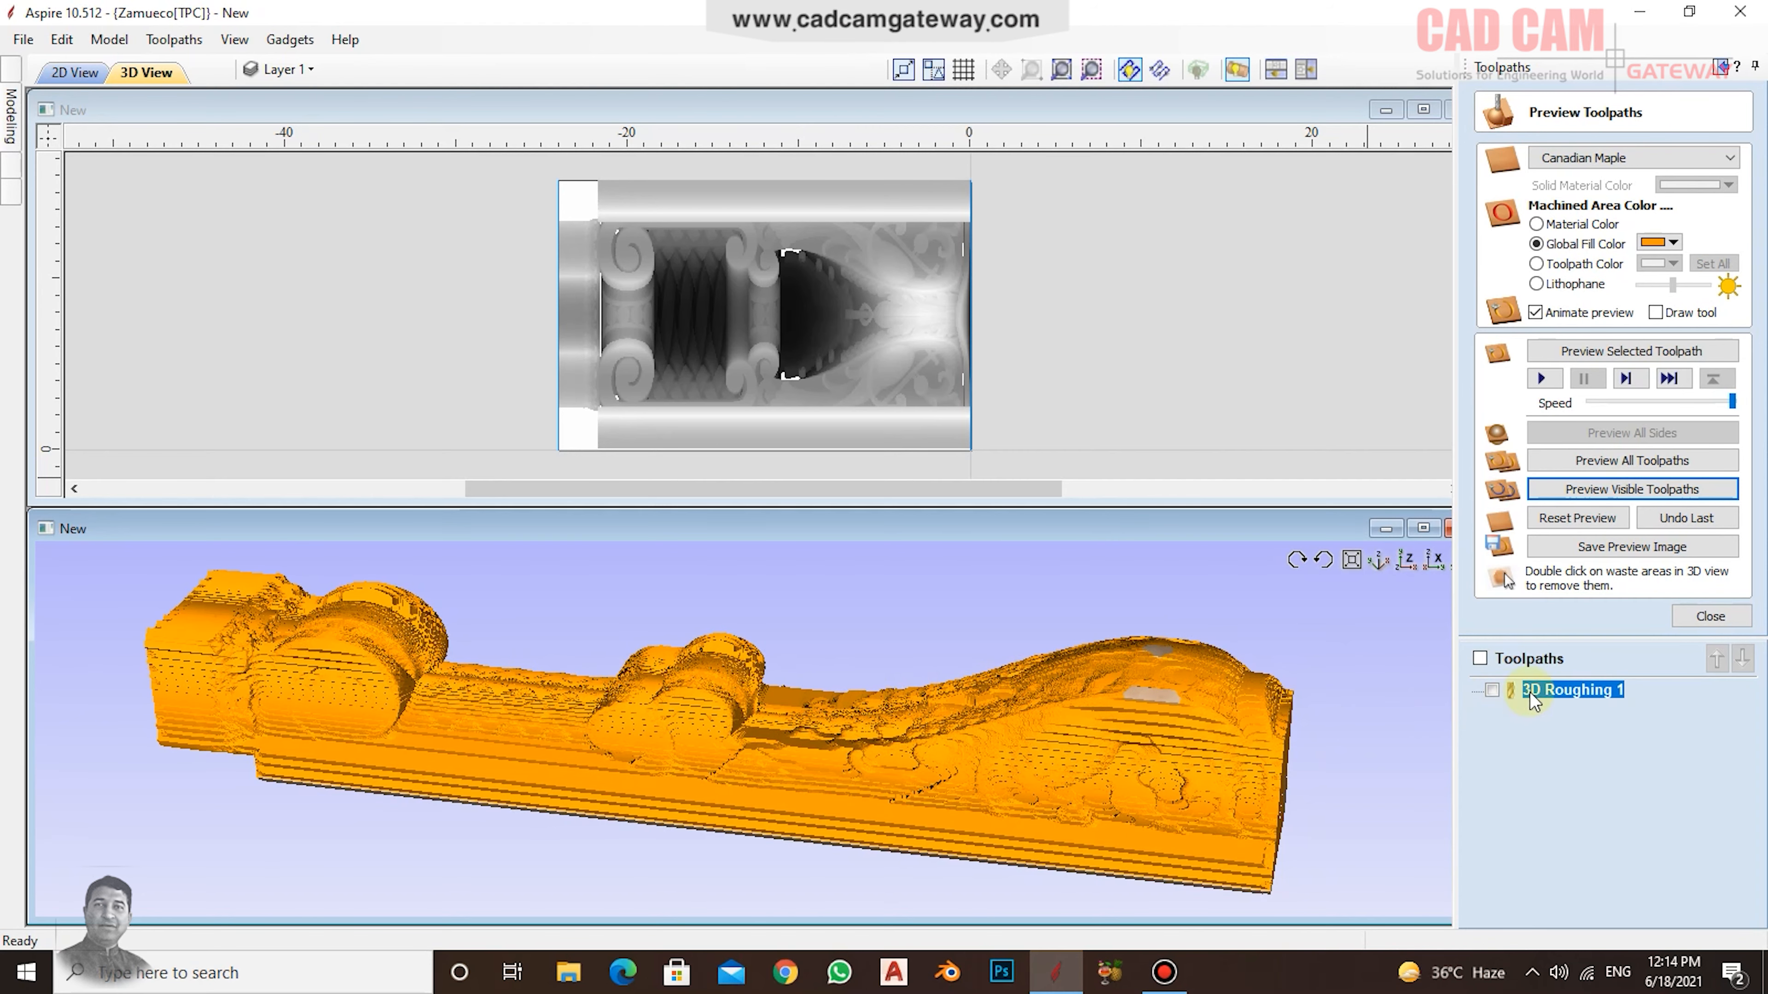
click(1708, 617)
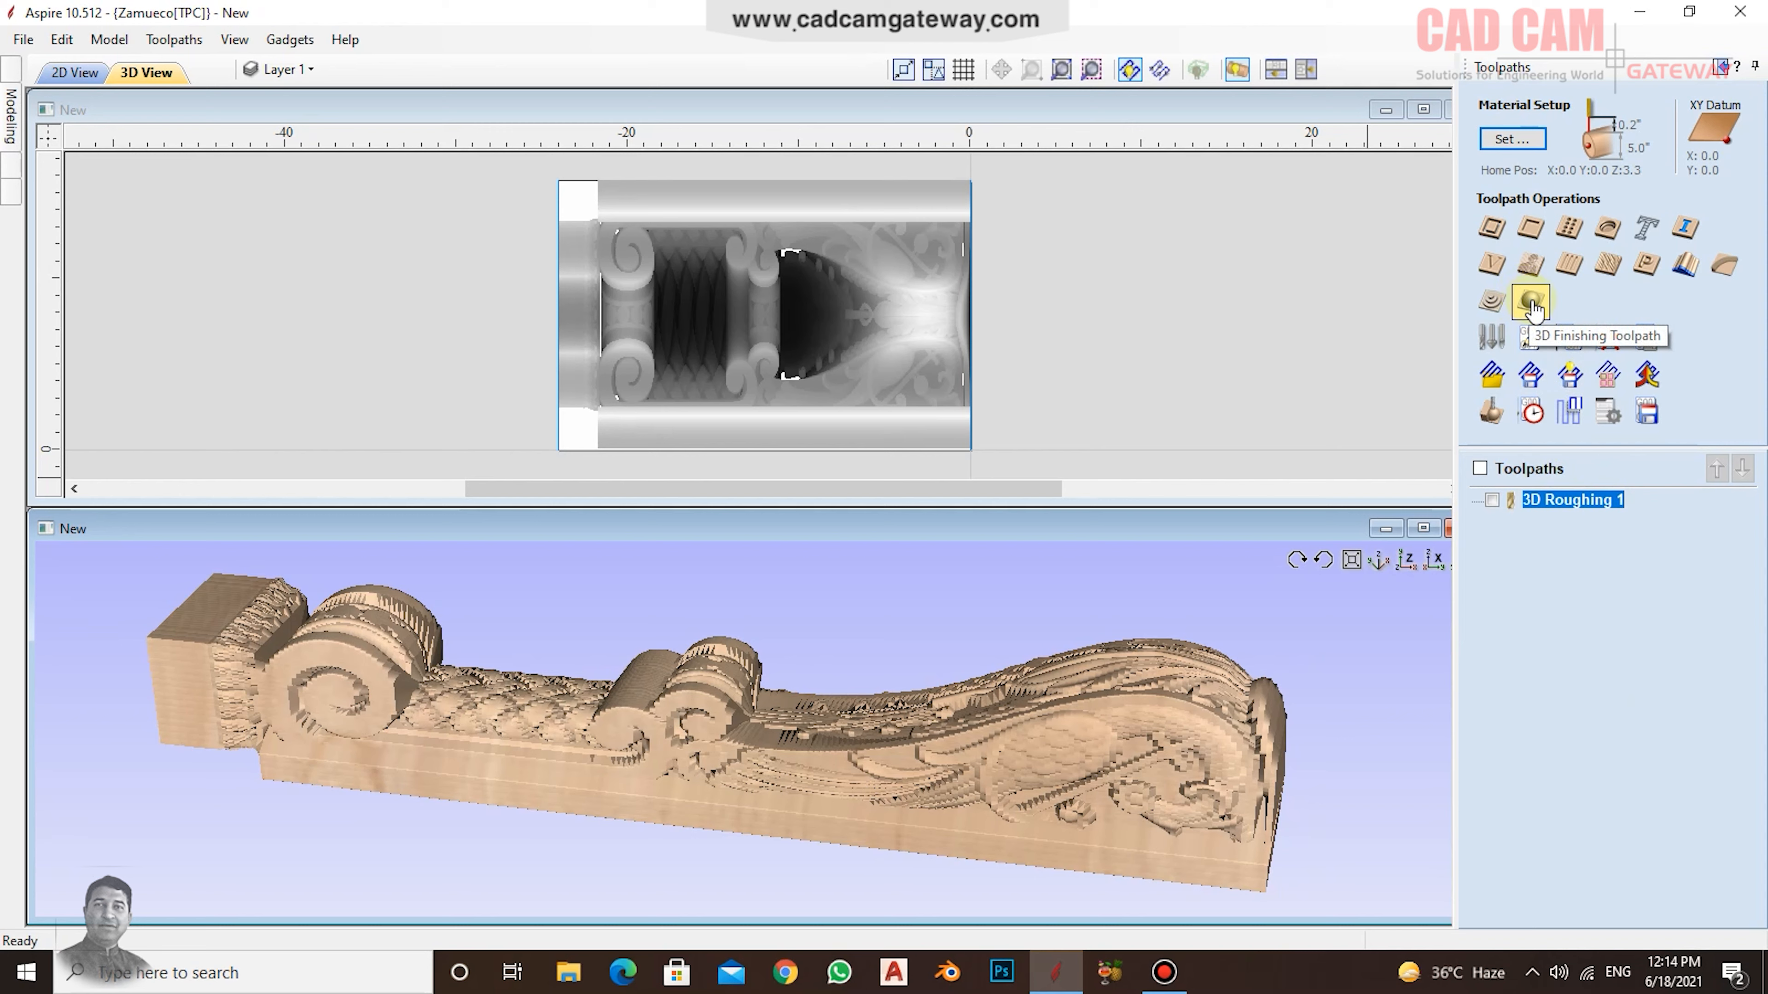
Step: Calculate a 3D finishing toolpath using the Ball Nose (1/8"), material boundary and a raster strategy at 0 degrees
click(1533, 304)
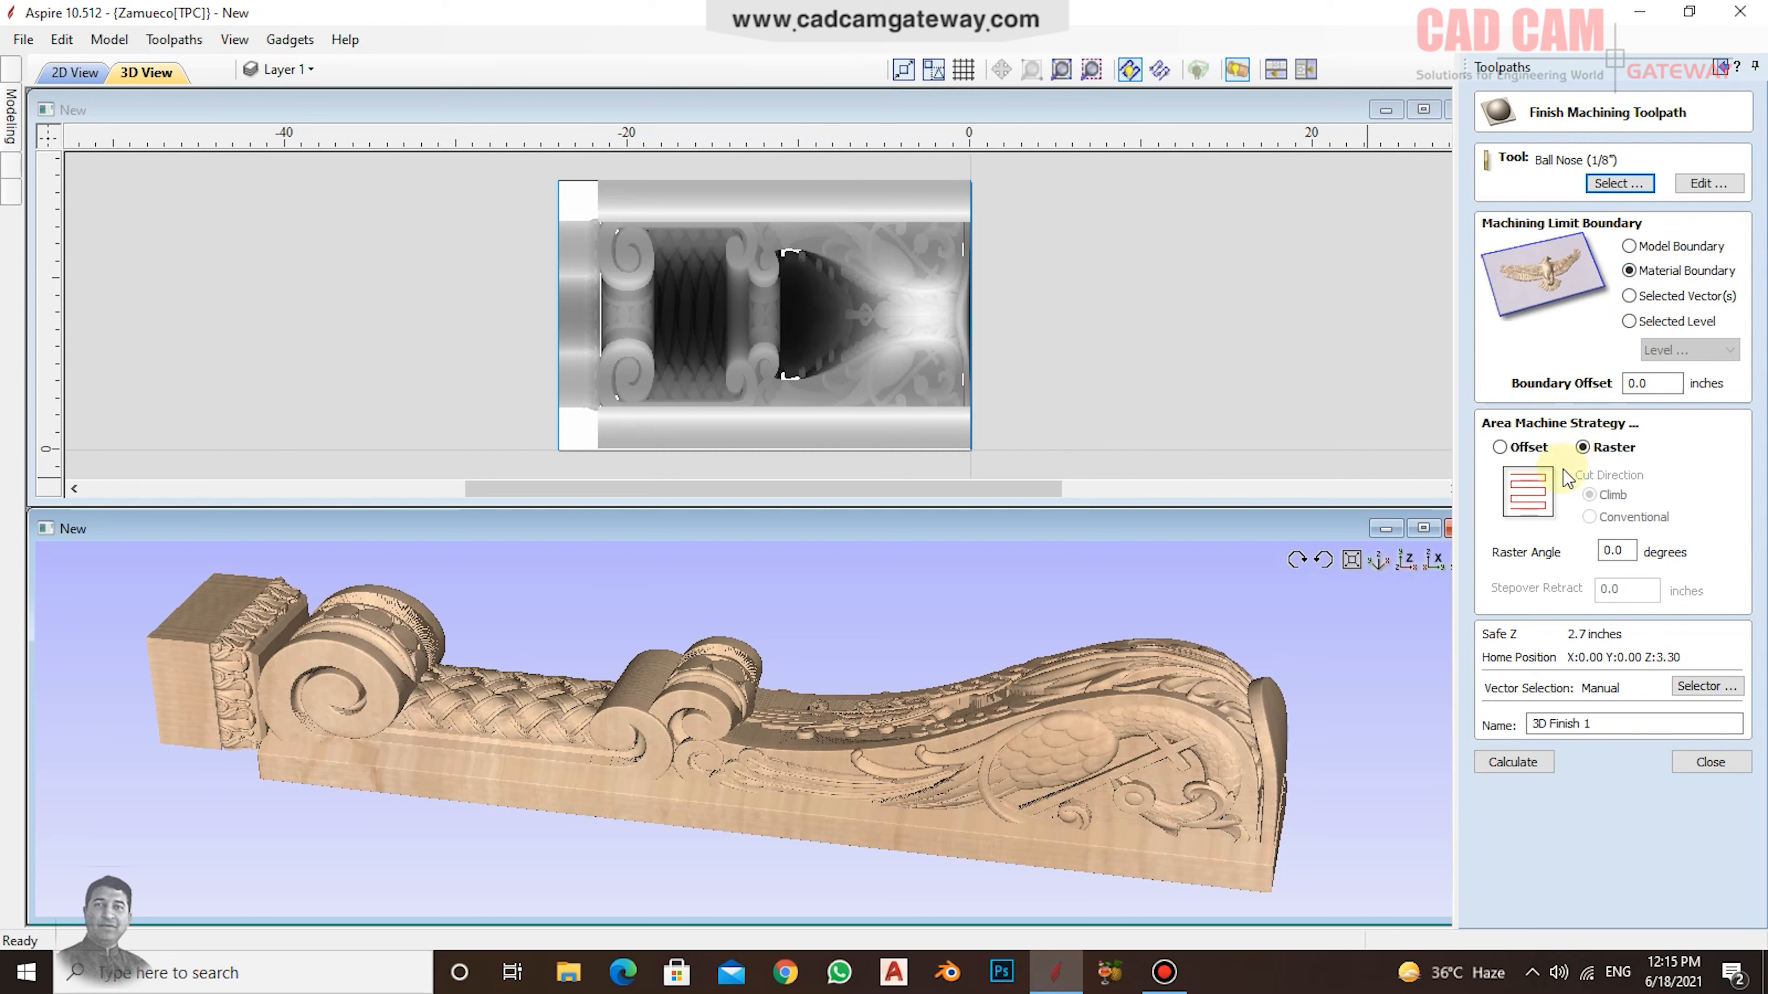
click(1517, 766)
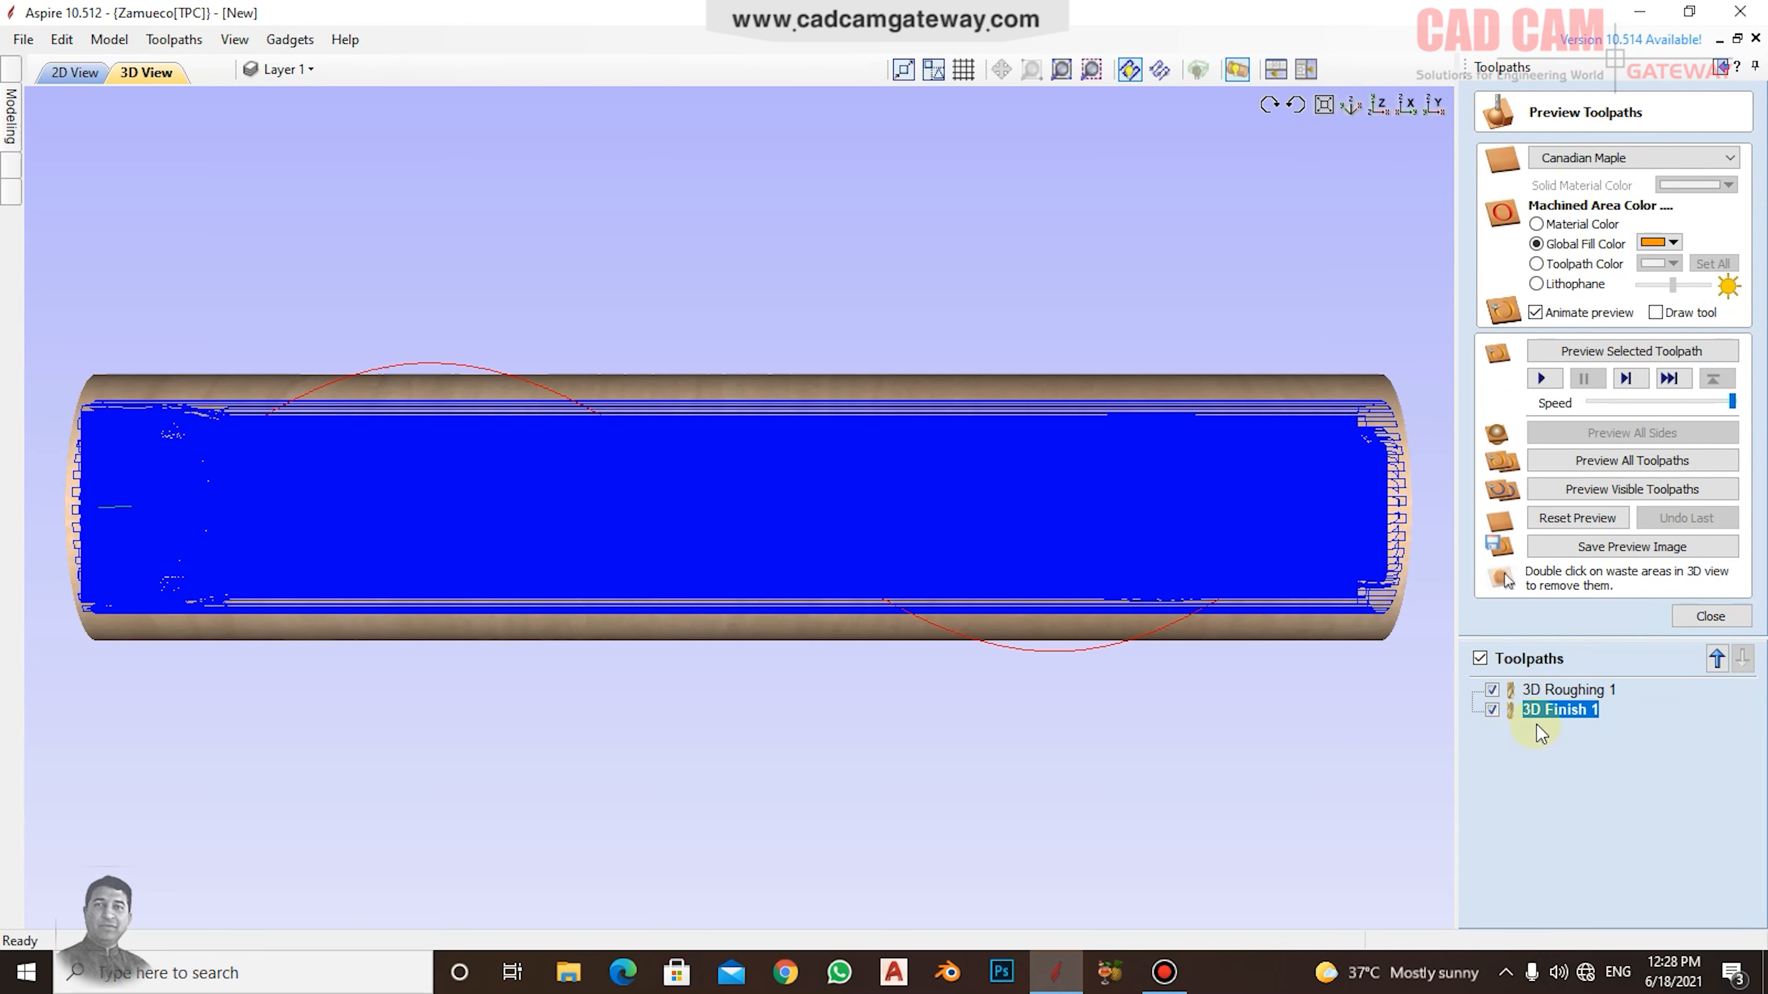
mouse_move(1549, 720)
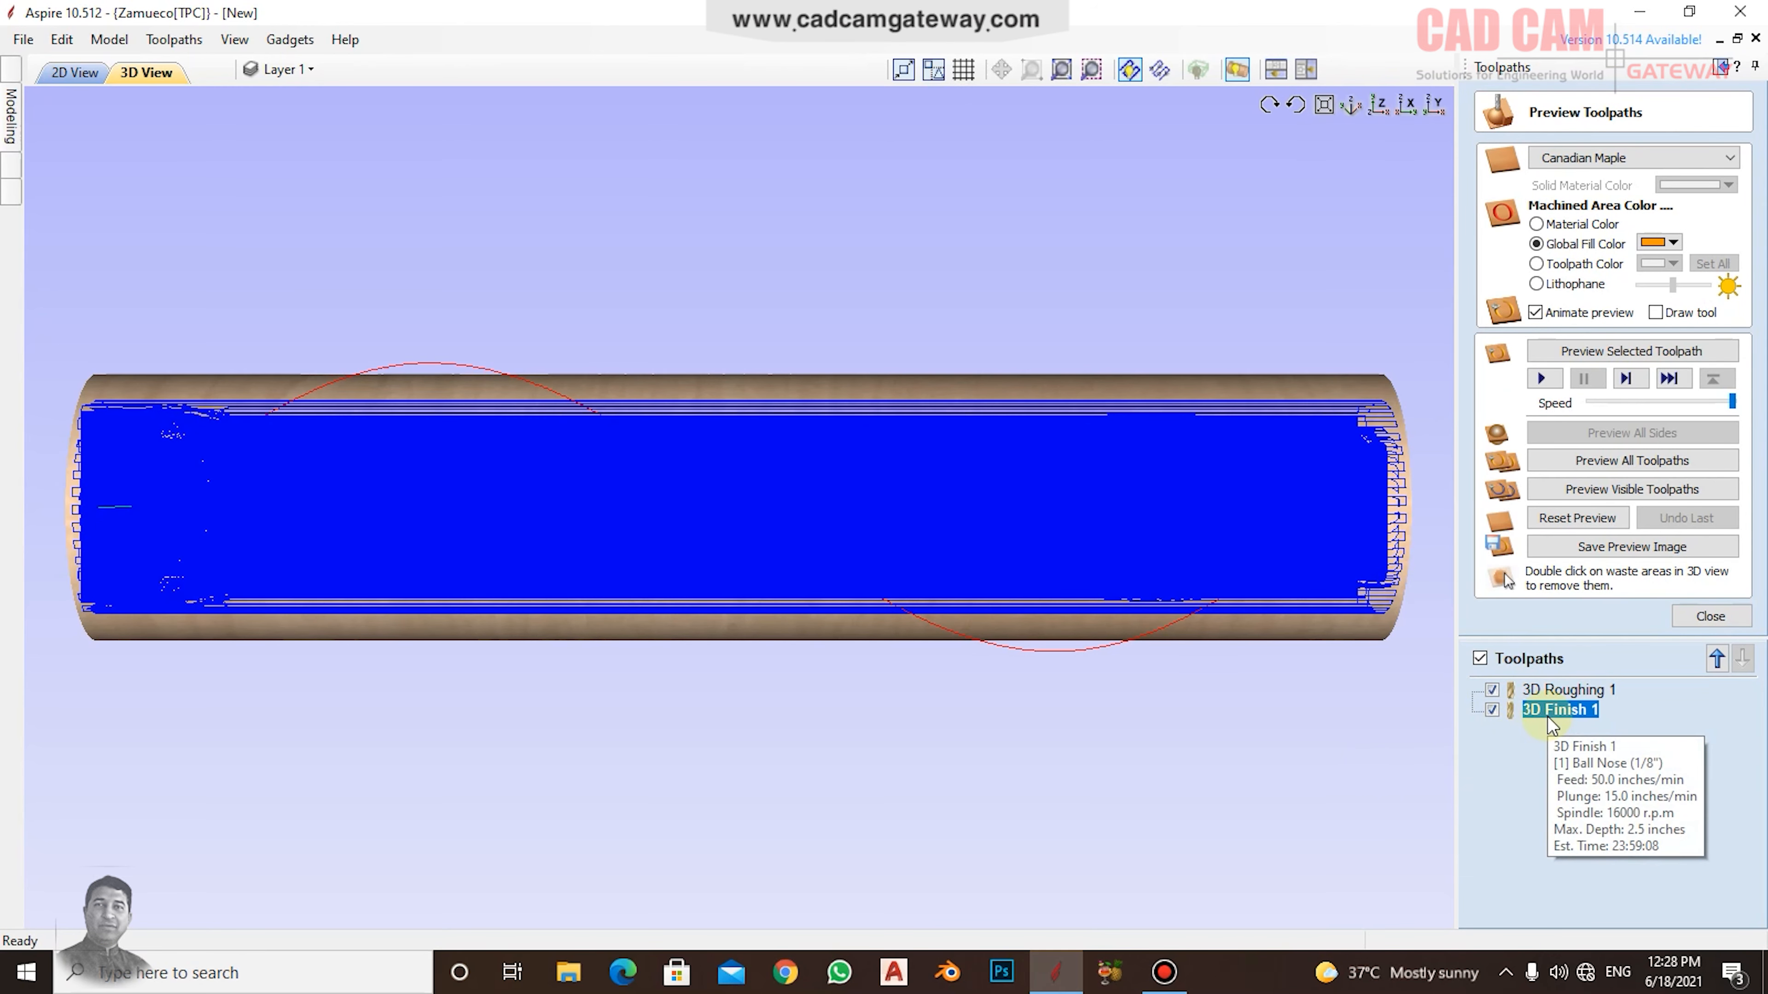
click(1711, 617)
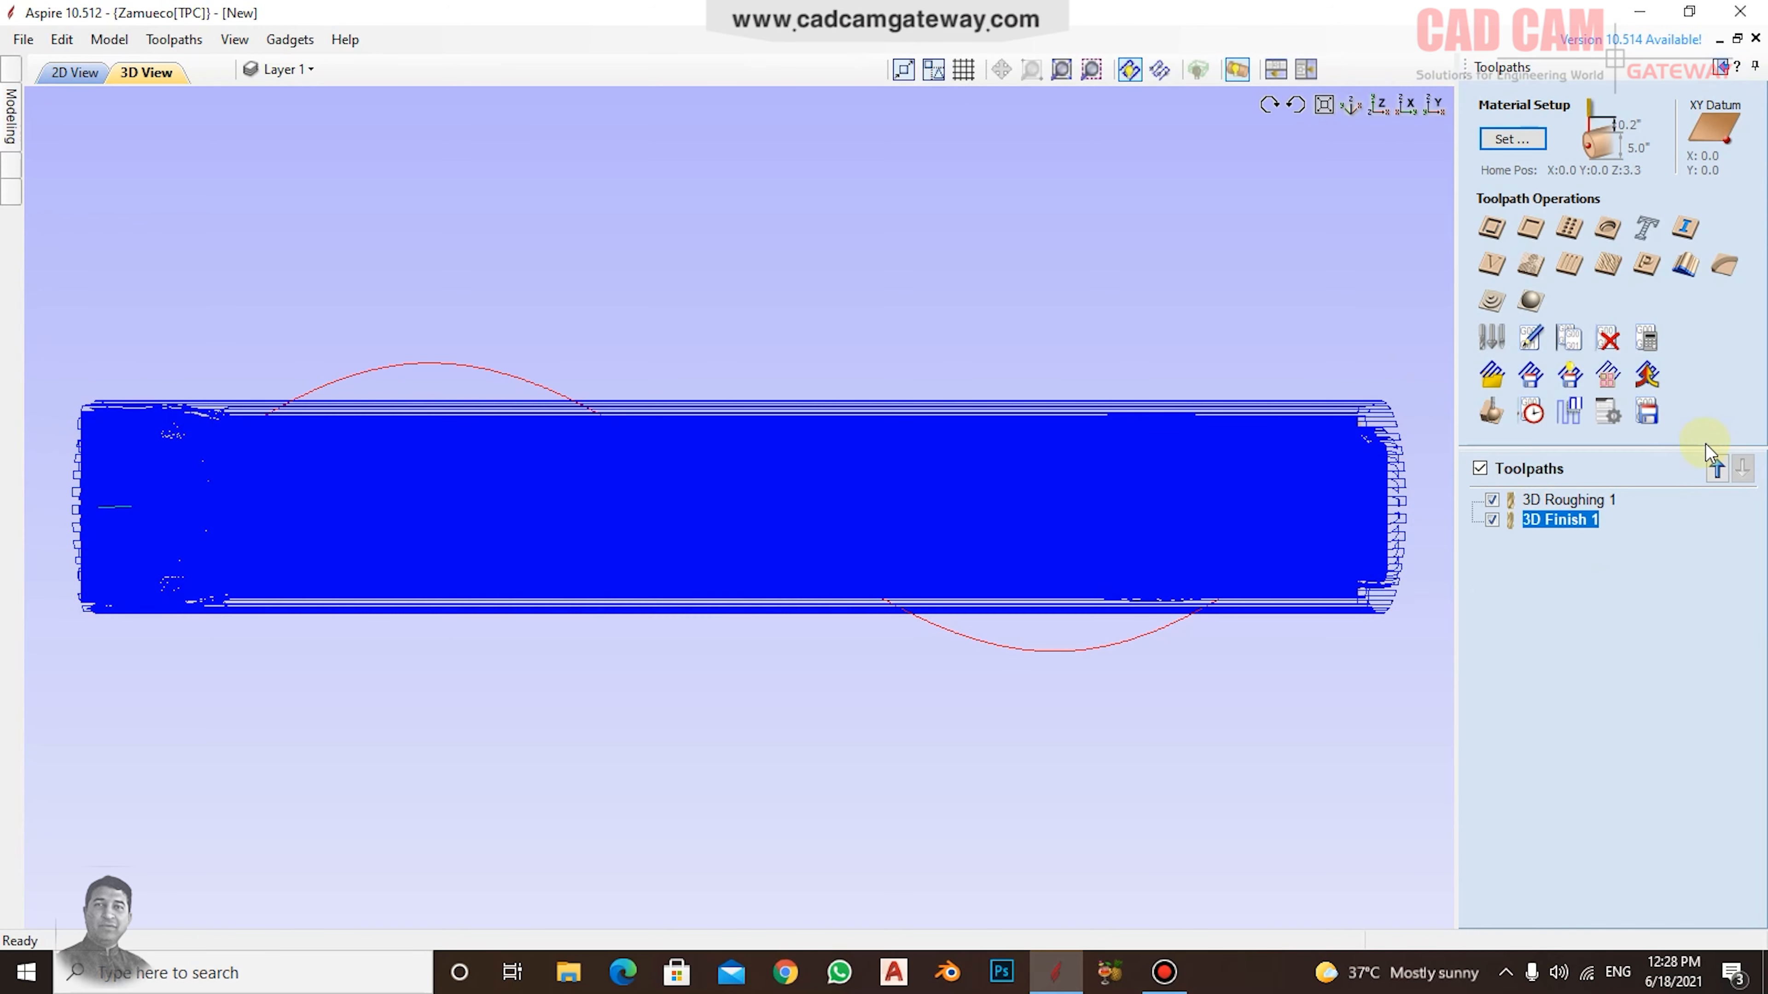
Step: Tile the 2D and 3D views, compare the roughing and finishing toolpaths by toggling their display, and hide both
drag(819, 635, 821, 495)
click(1274, 69)
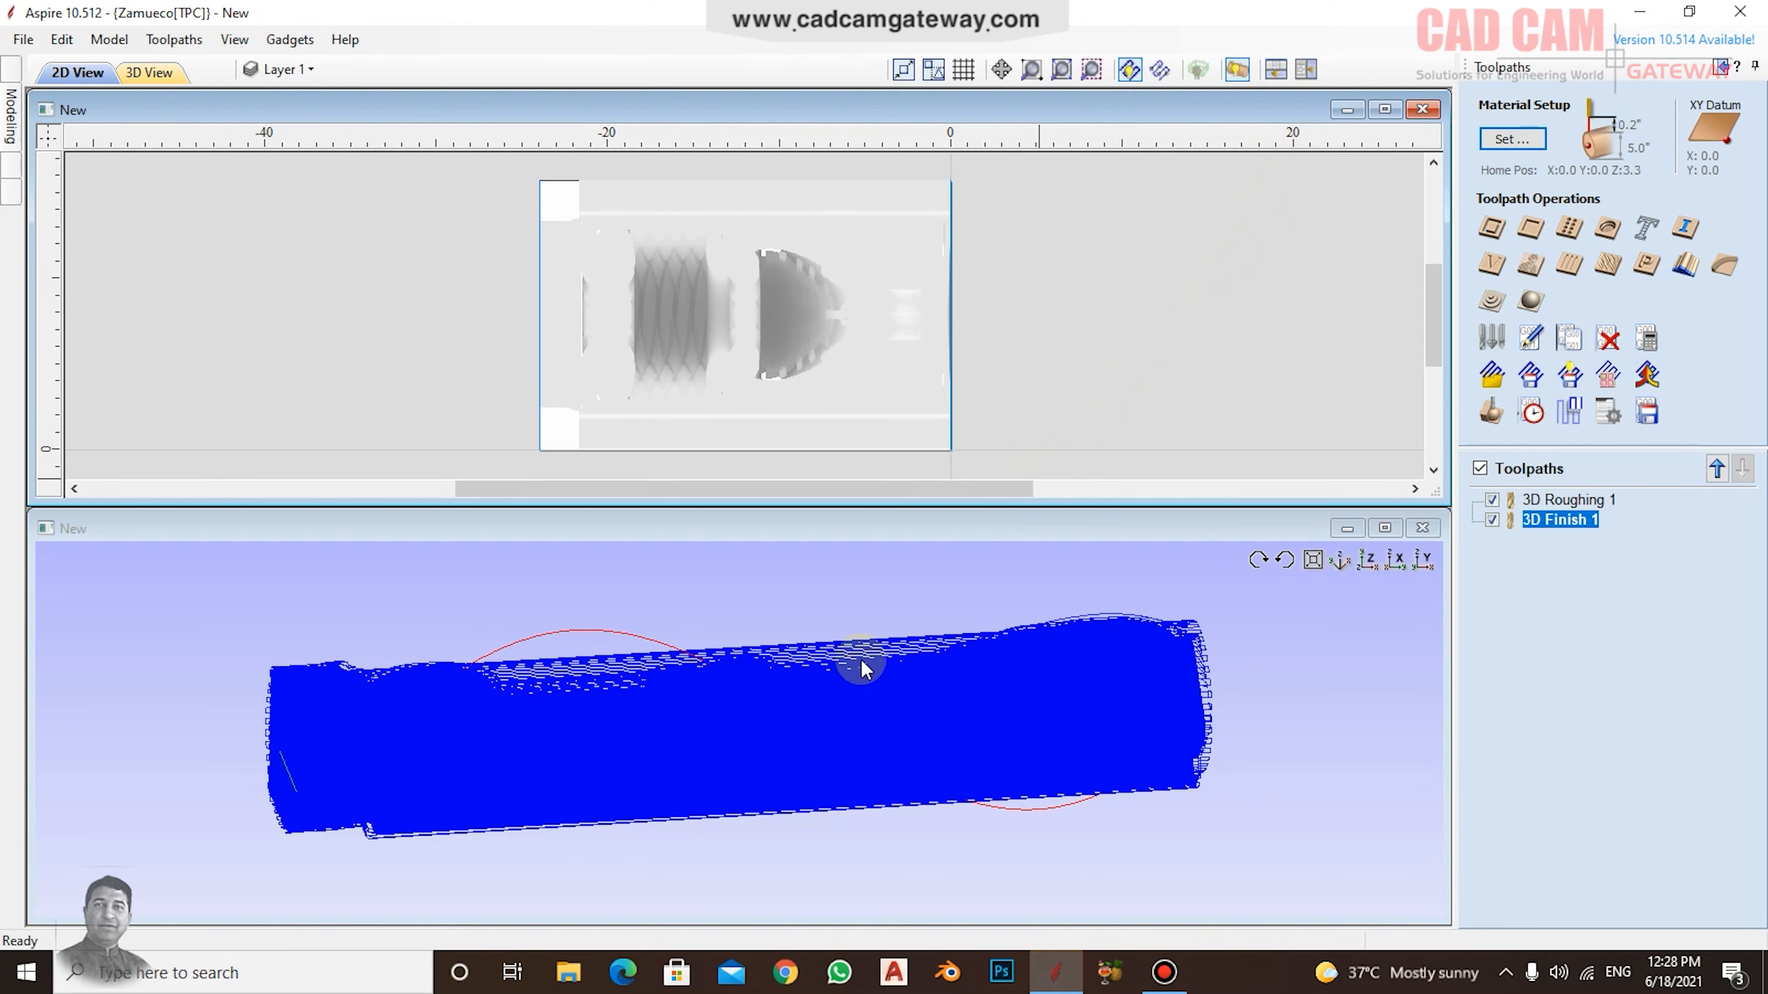
click(1492, 519)
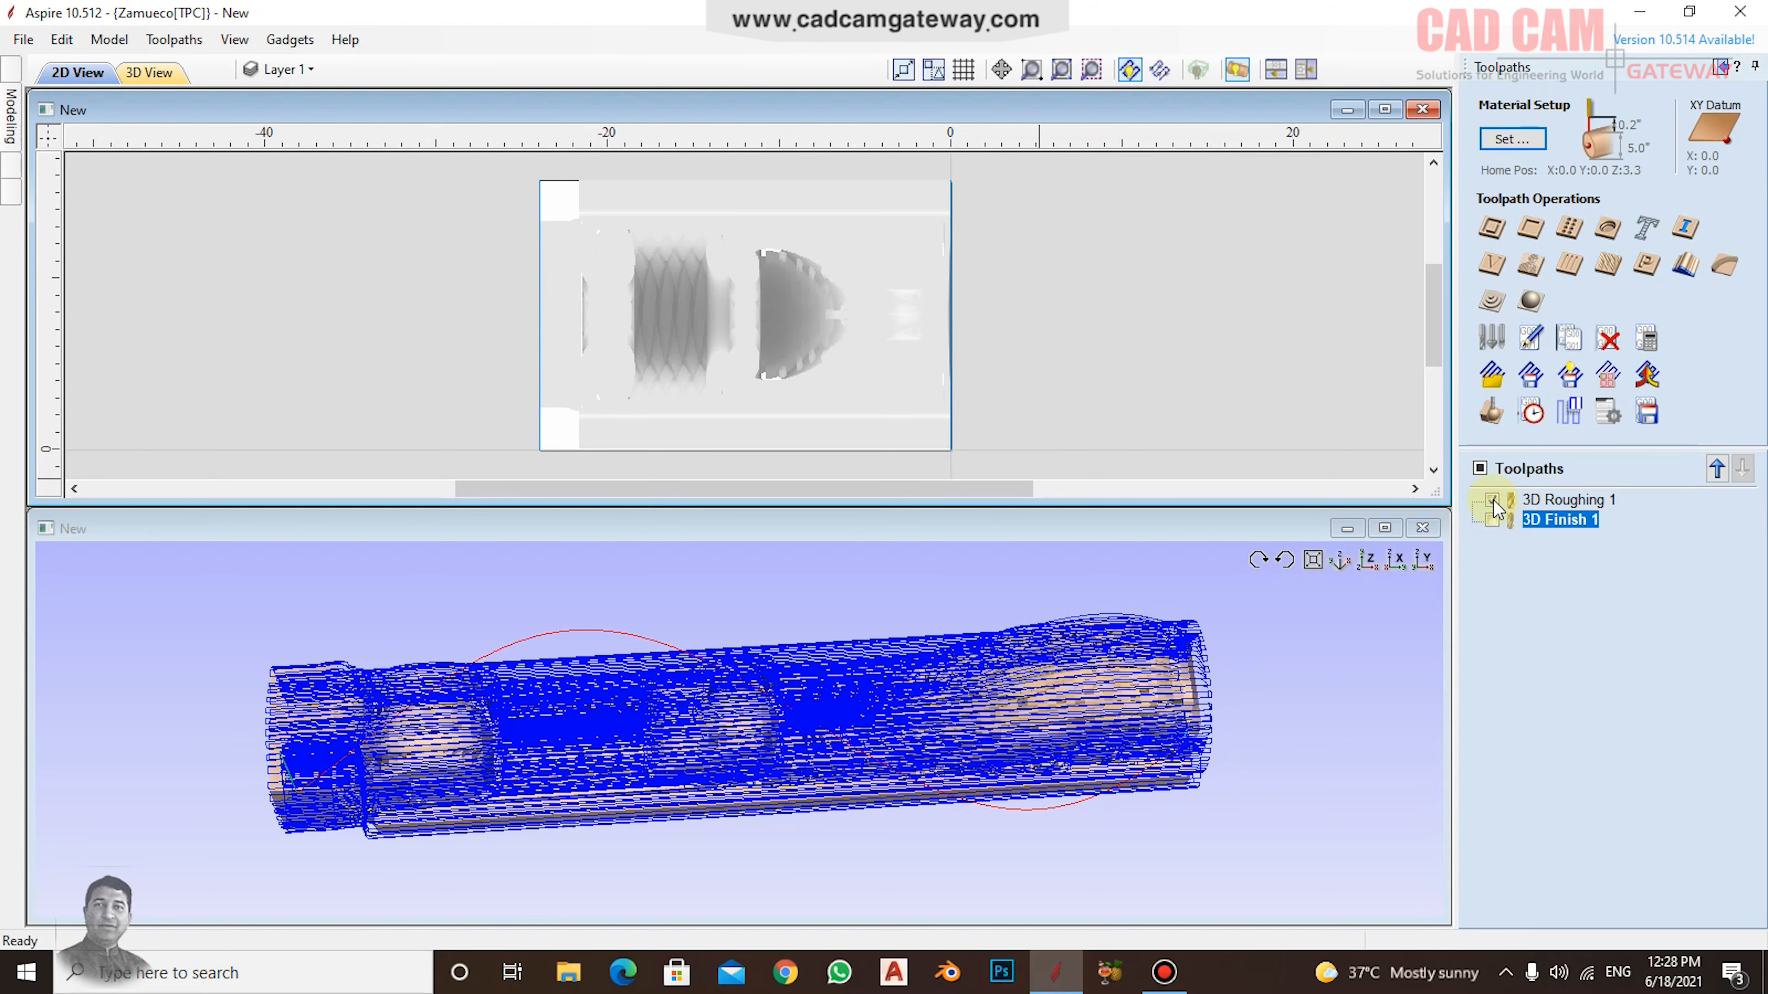
click(1491, 520)
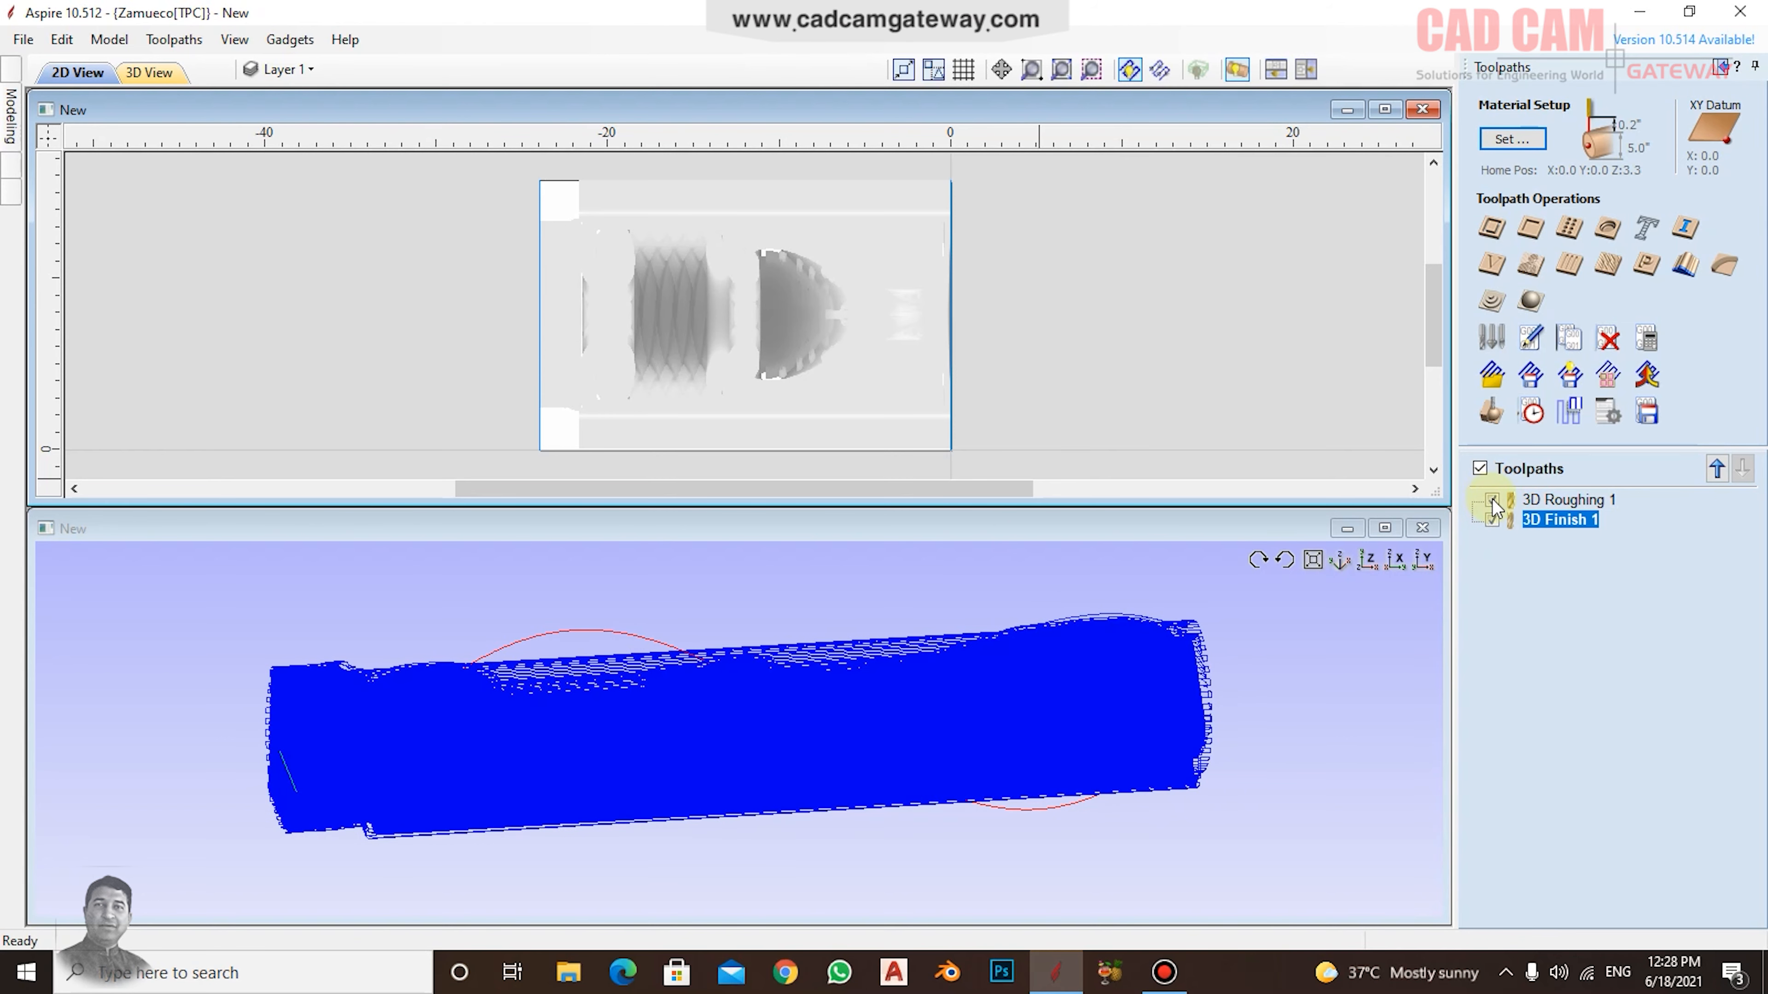
click(1492, 501)
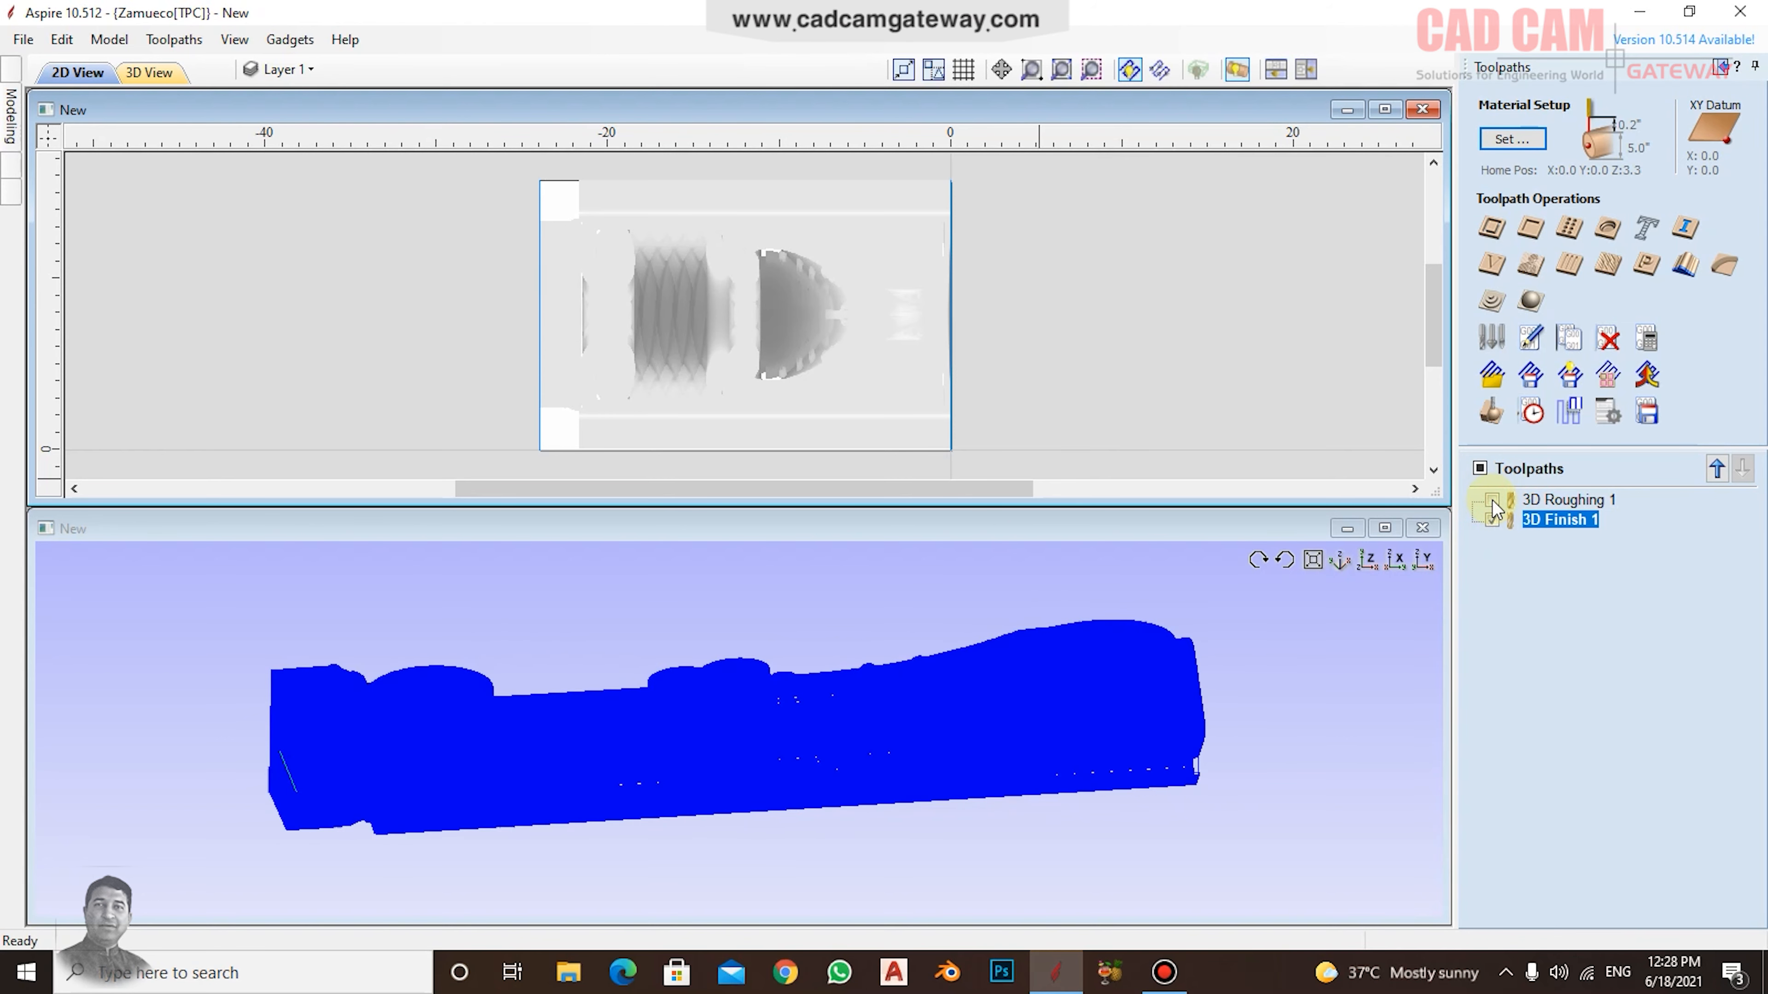
click(1479, 469)
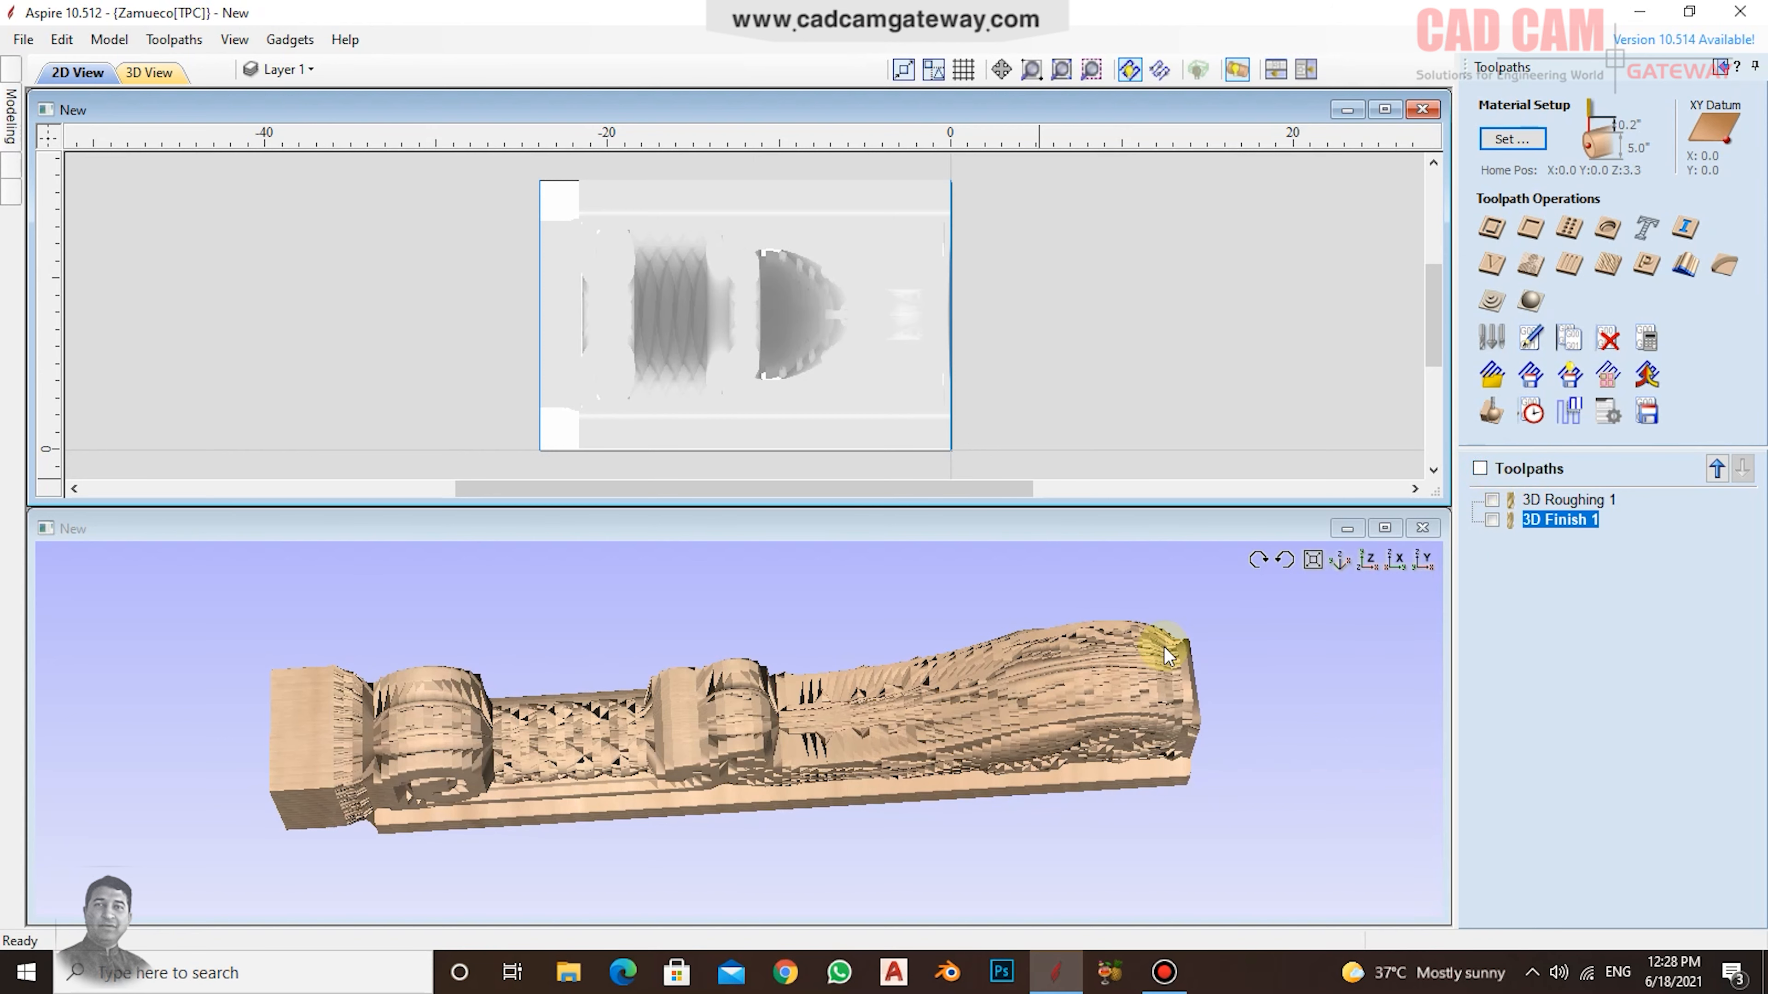
Step: Simulate the 3D Roughing 1 toolpath on the blank cylinder, followed by the 3D Finish 1 toolpath
click(1497, 418)
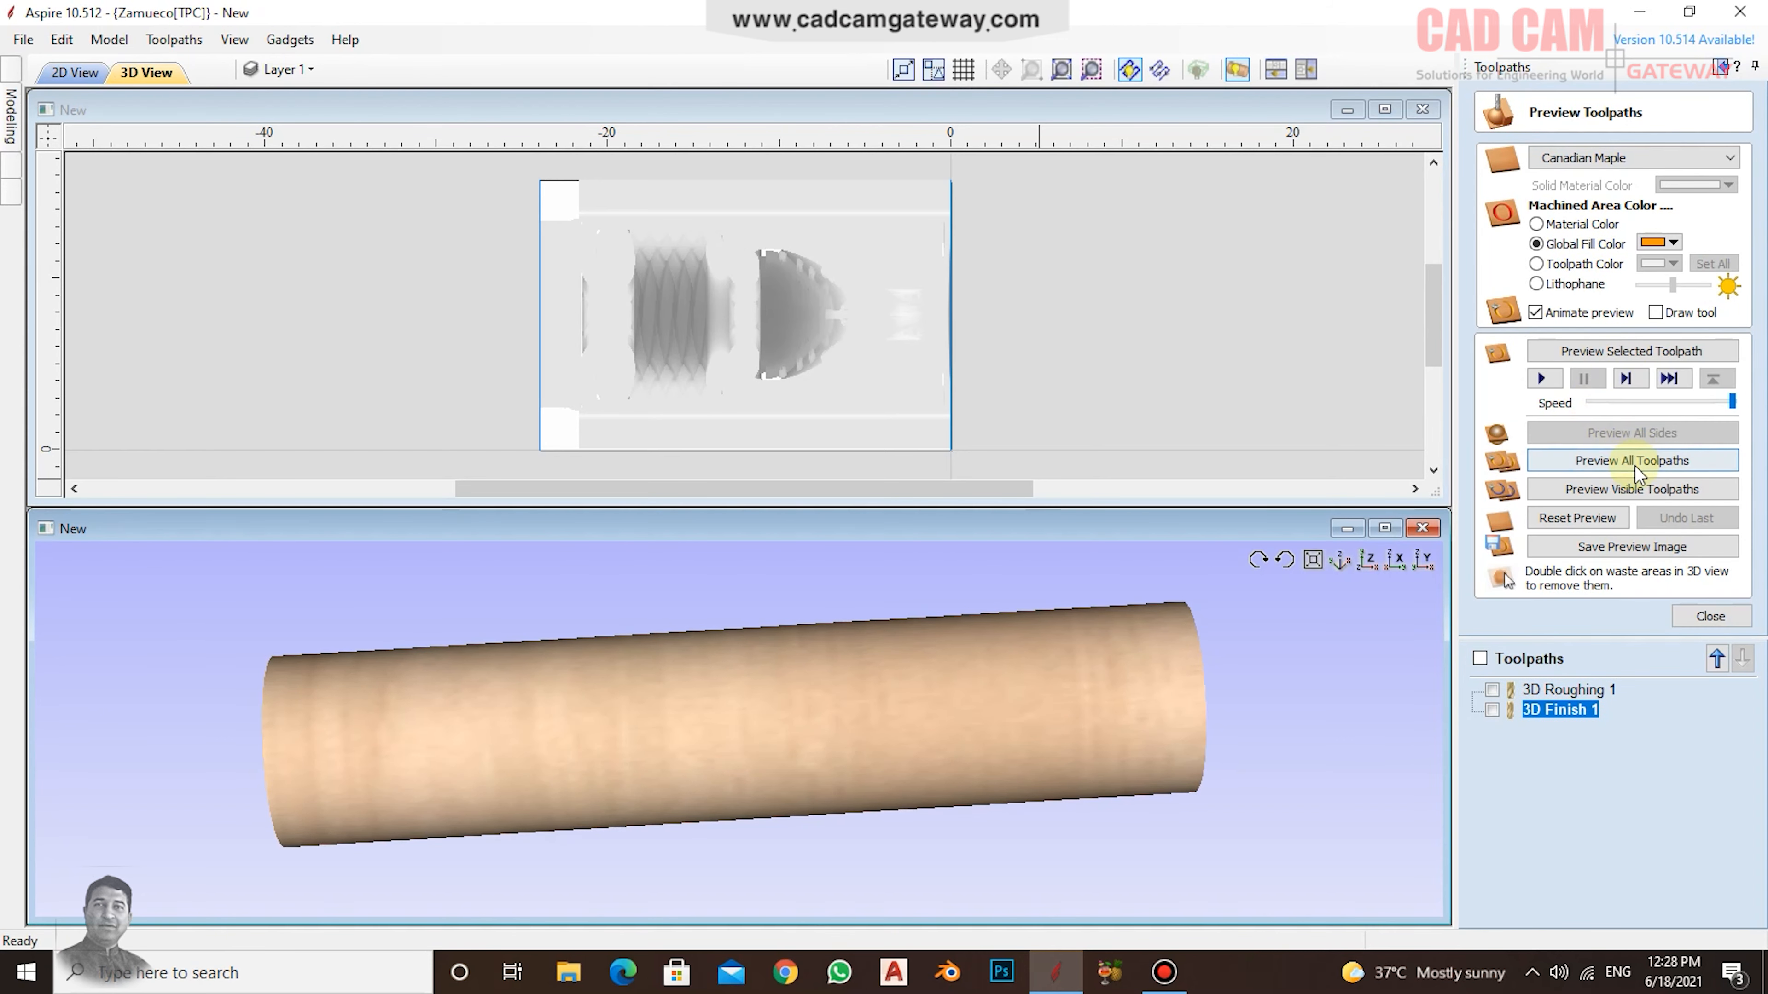
click(1492, 689)
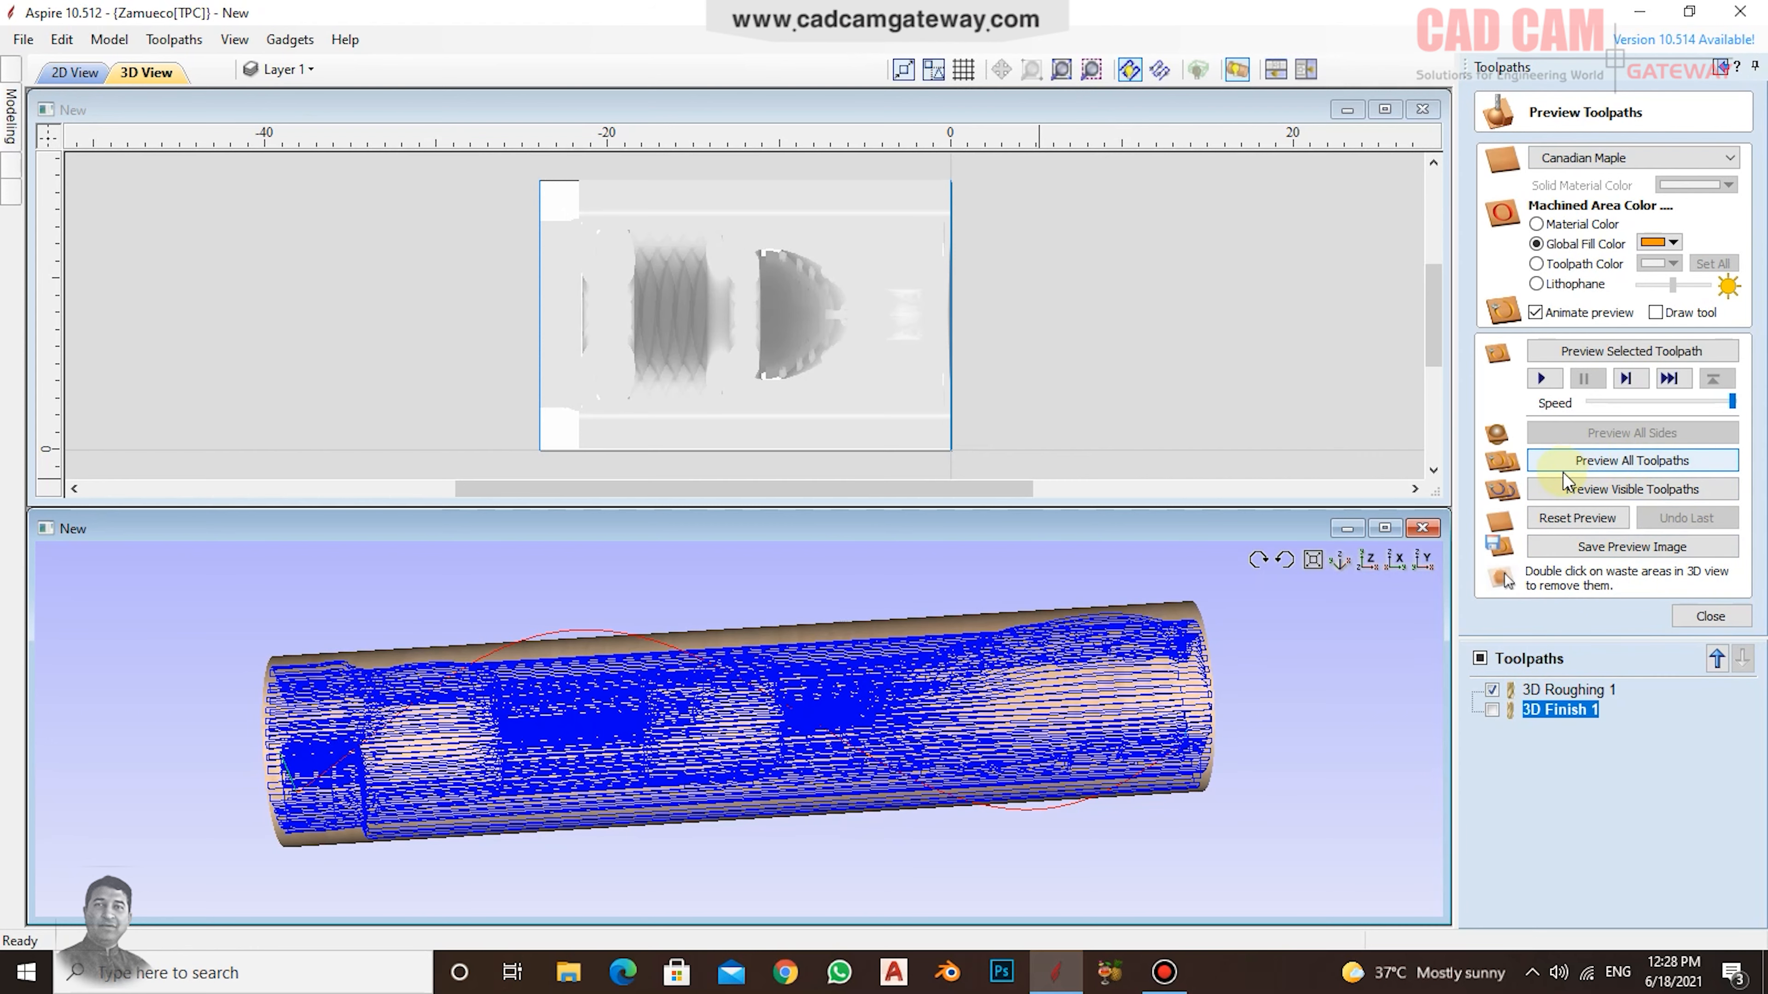
click(1619, 492)
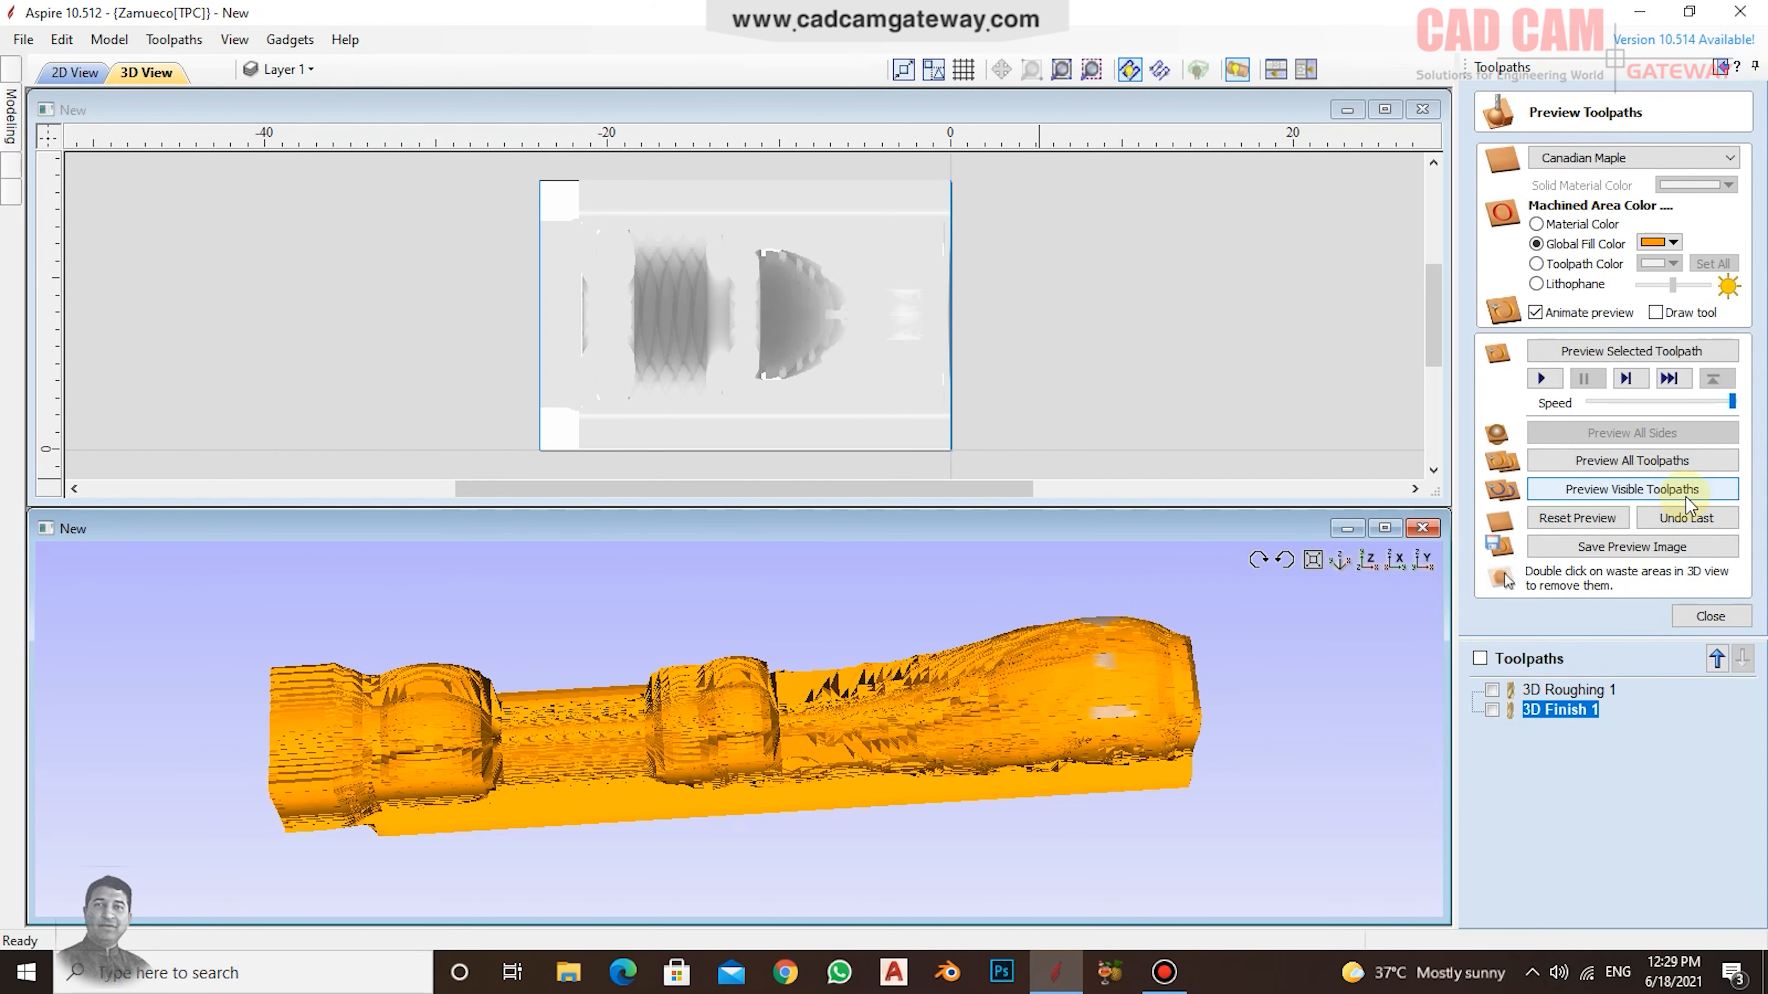
click(1492, 709)
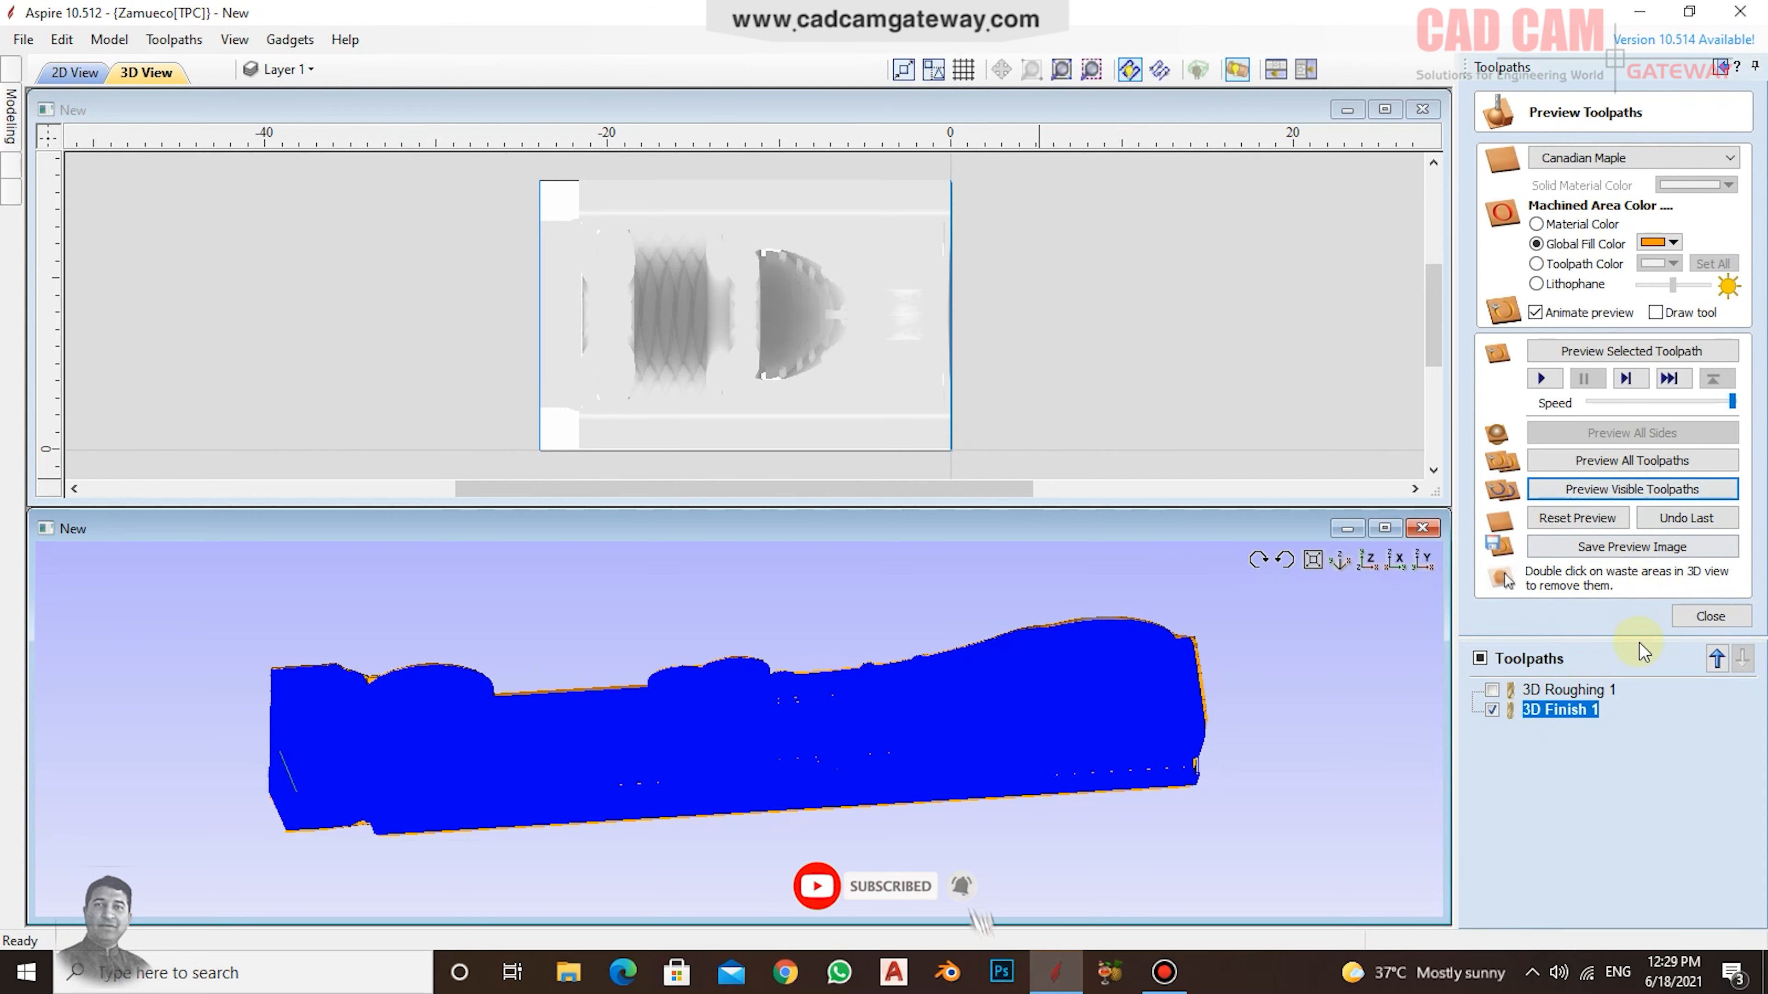
click(1603, 491)
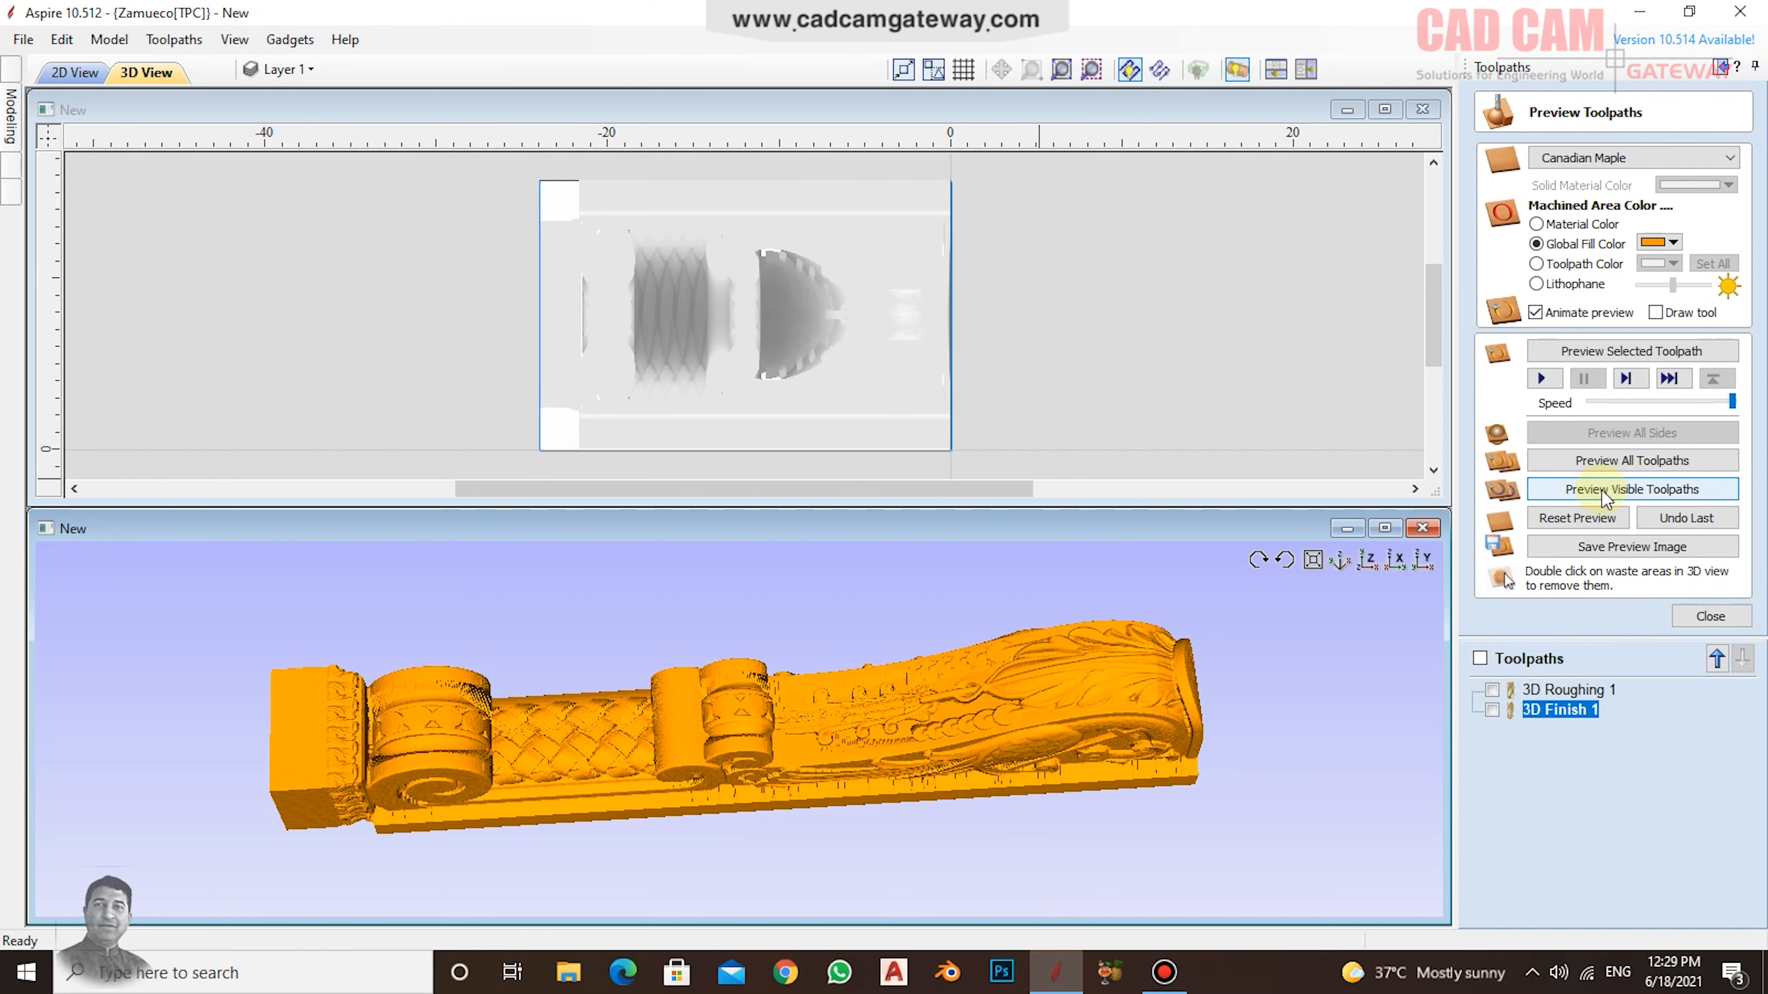
click(1711, 615)
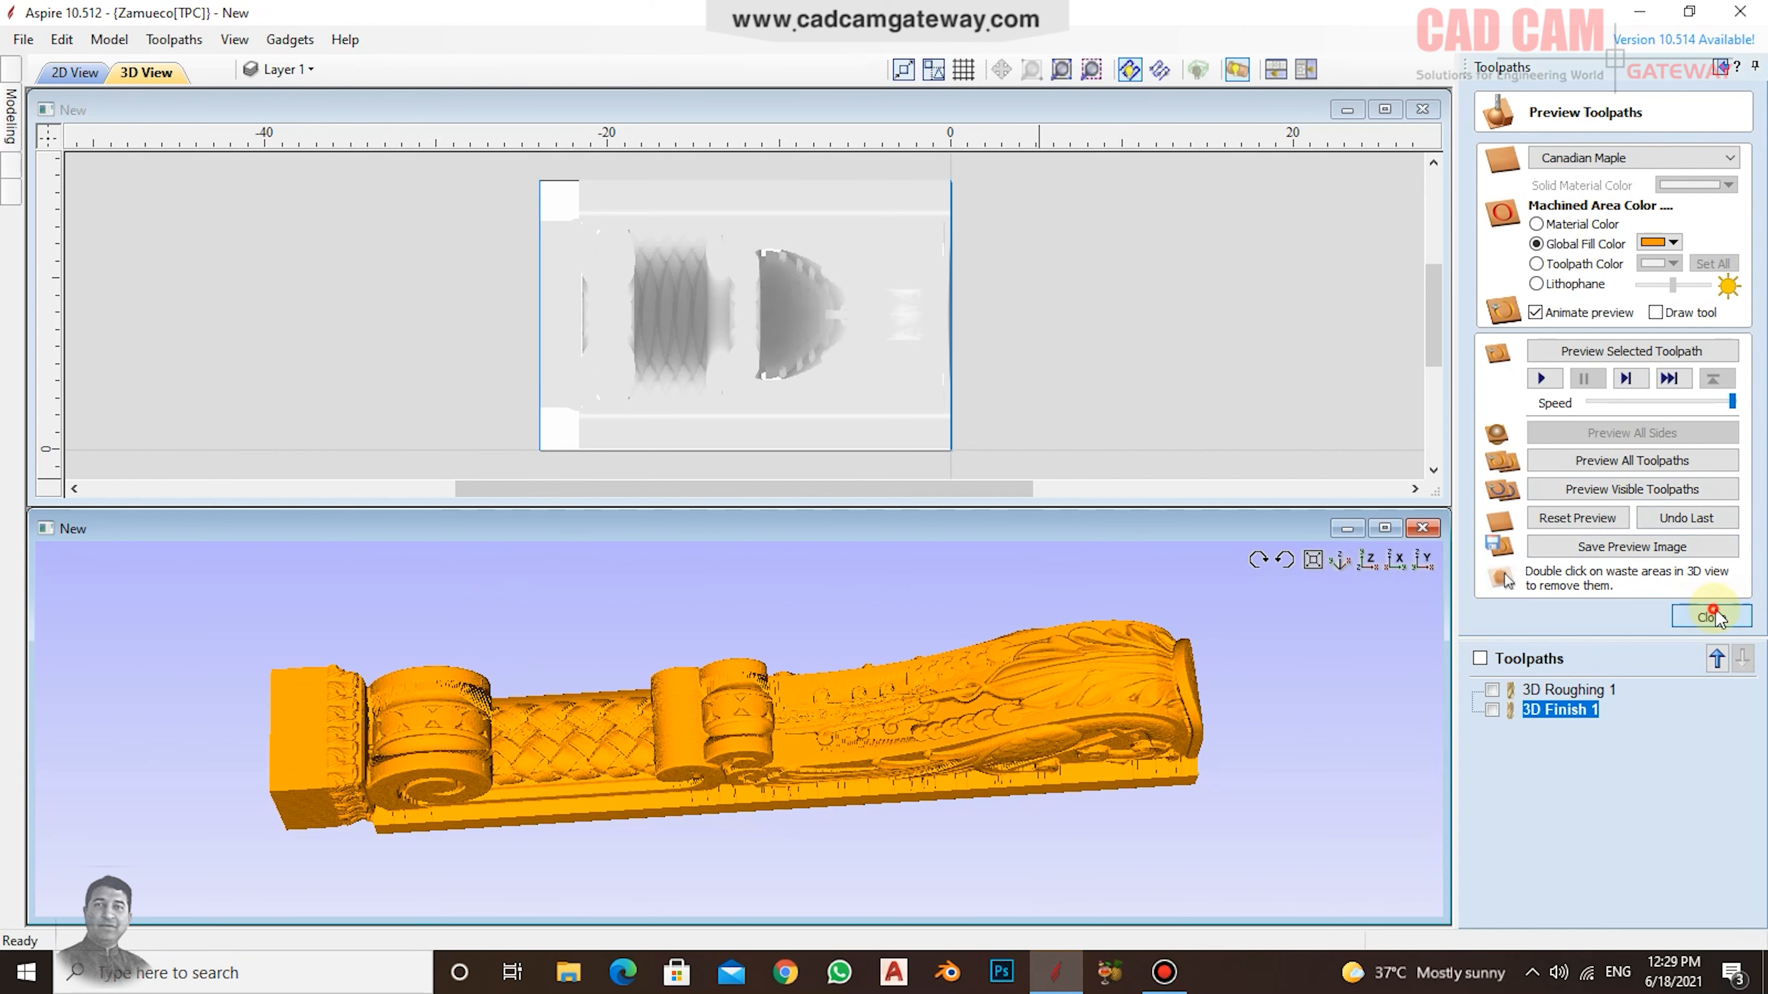
Step: Open the toolpath saving options and display only the selected 3D Finish 1 toolpath
click(1646, 409)
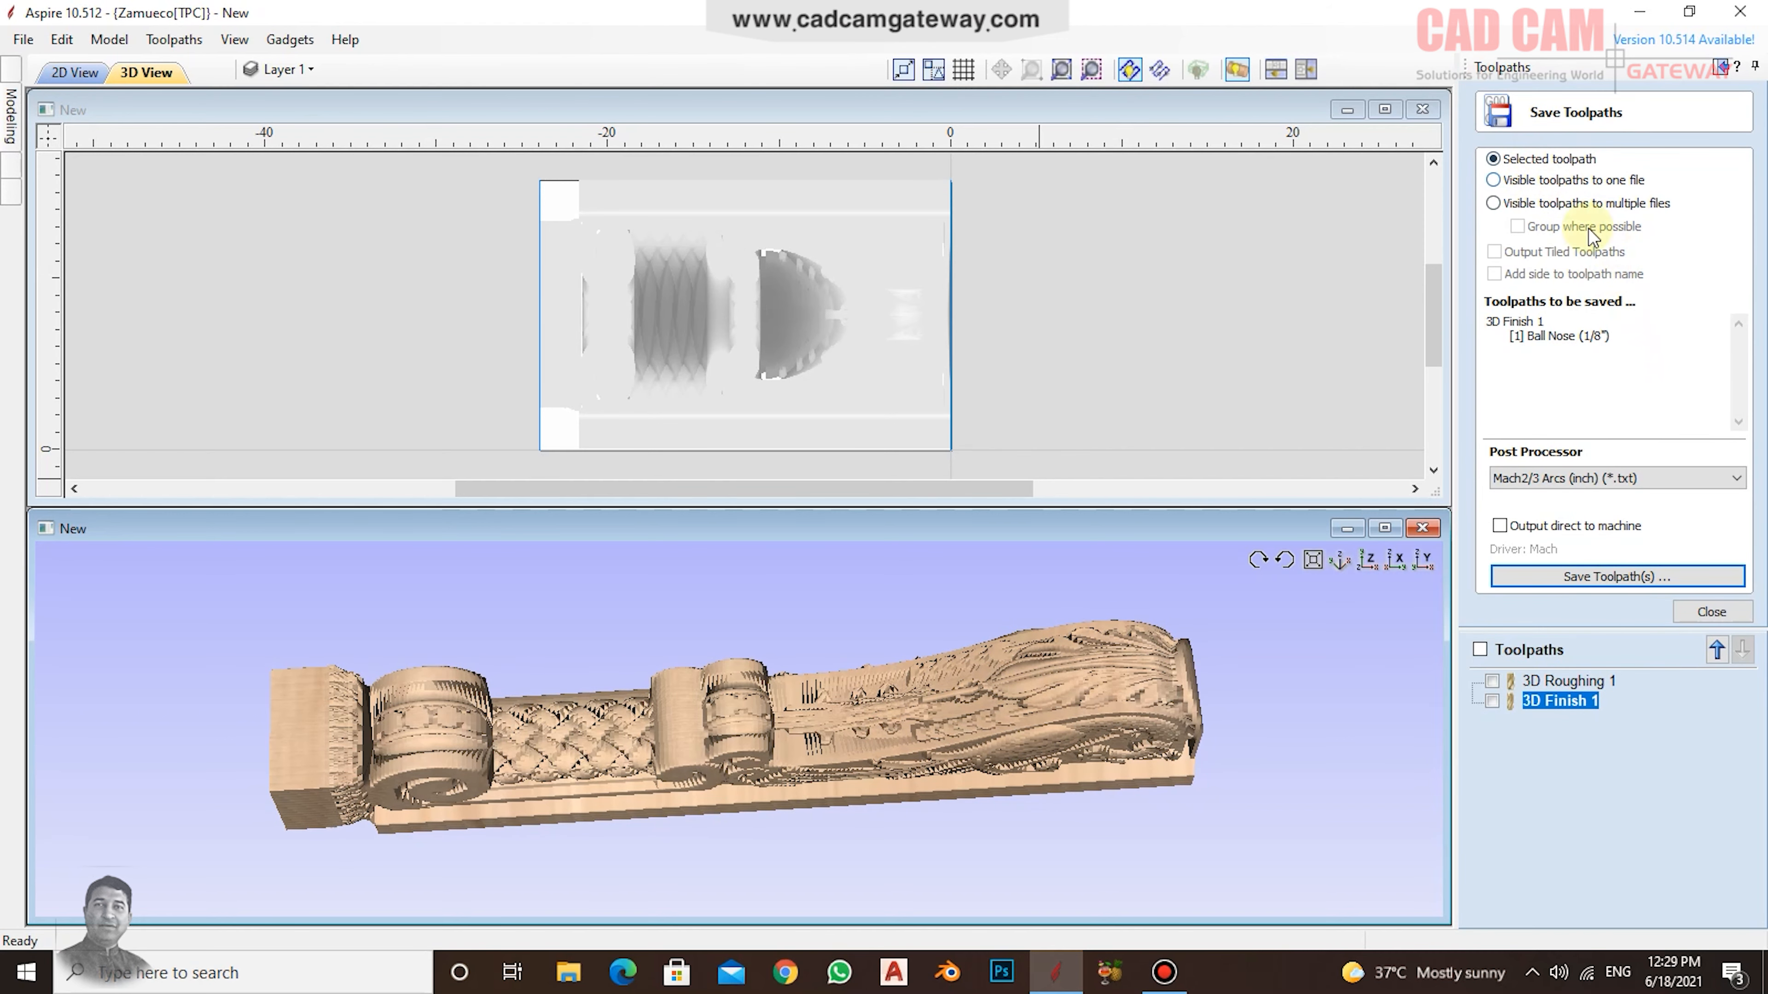
click(1492, 680)
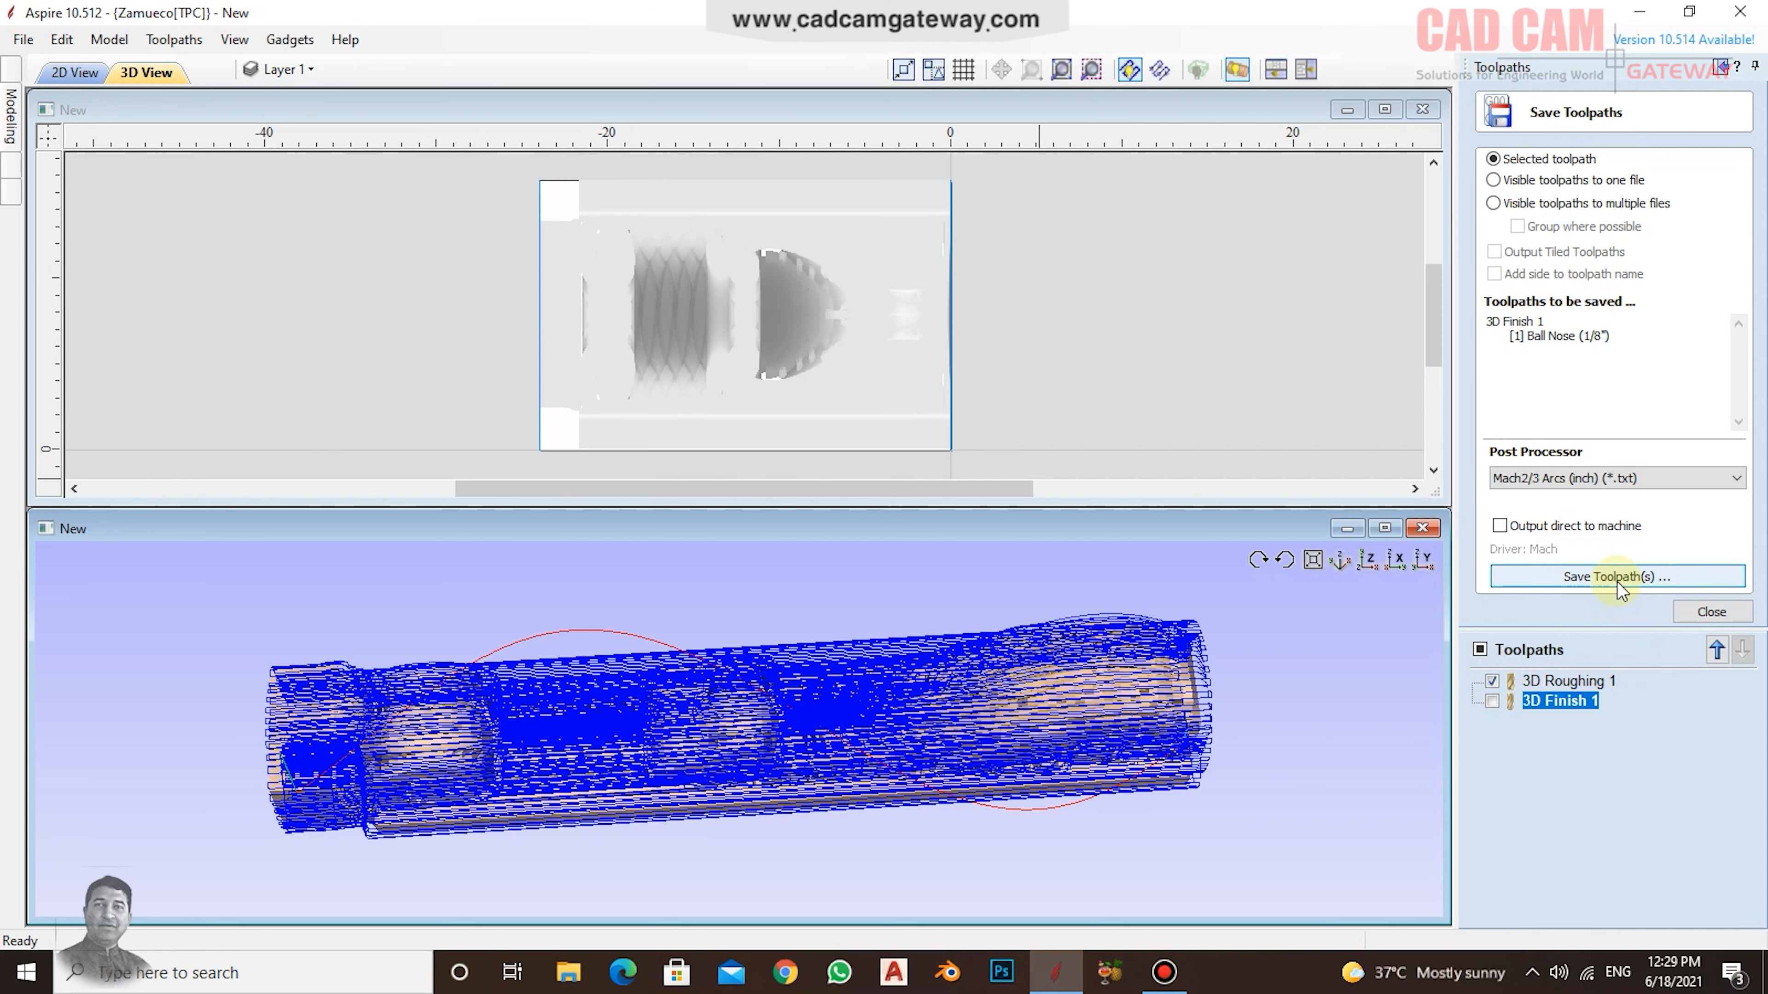
click(1492, 681)
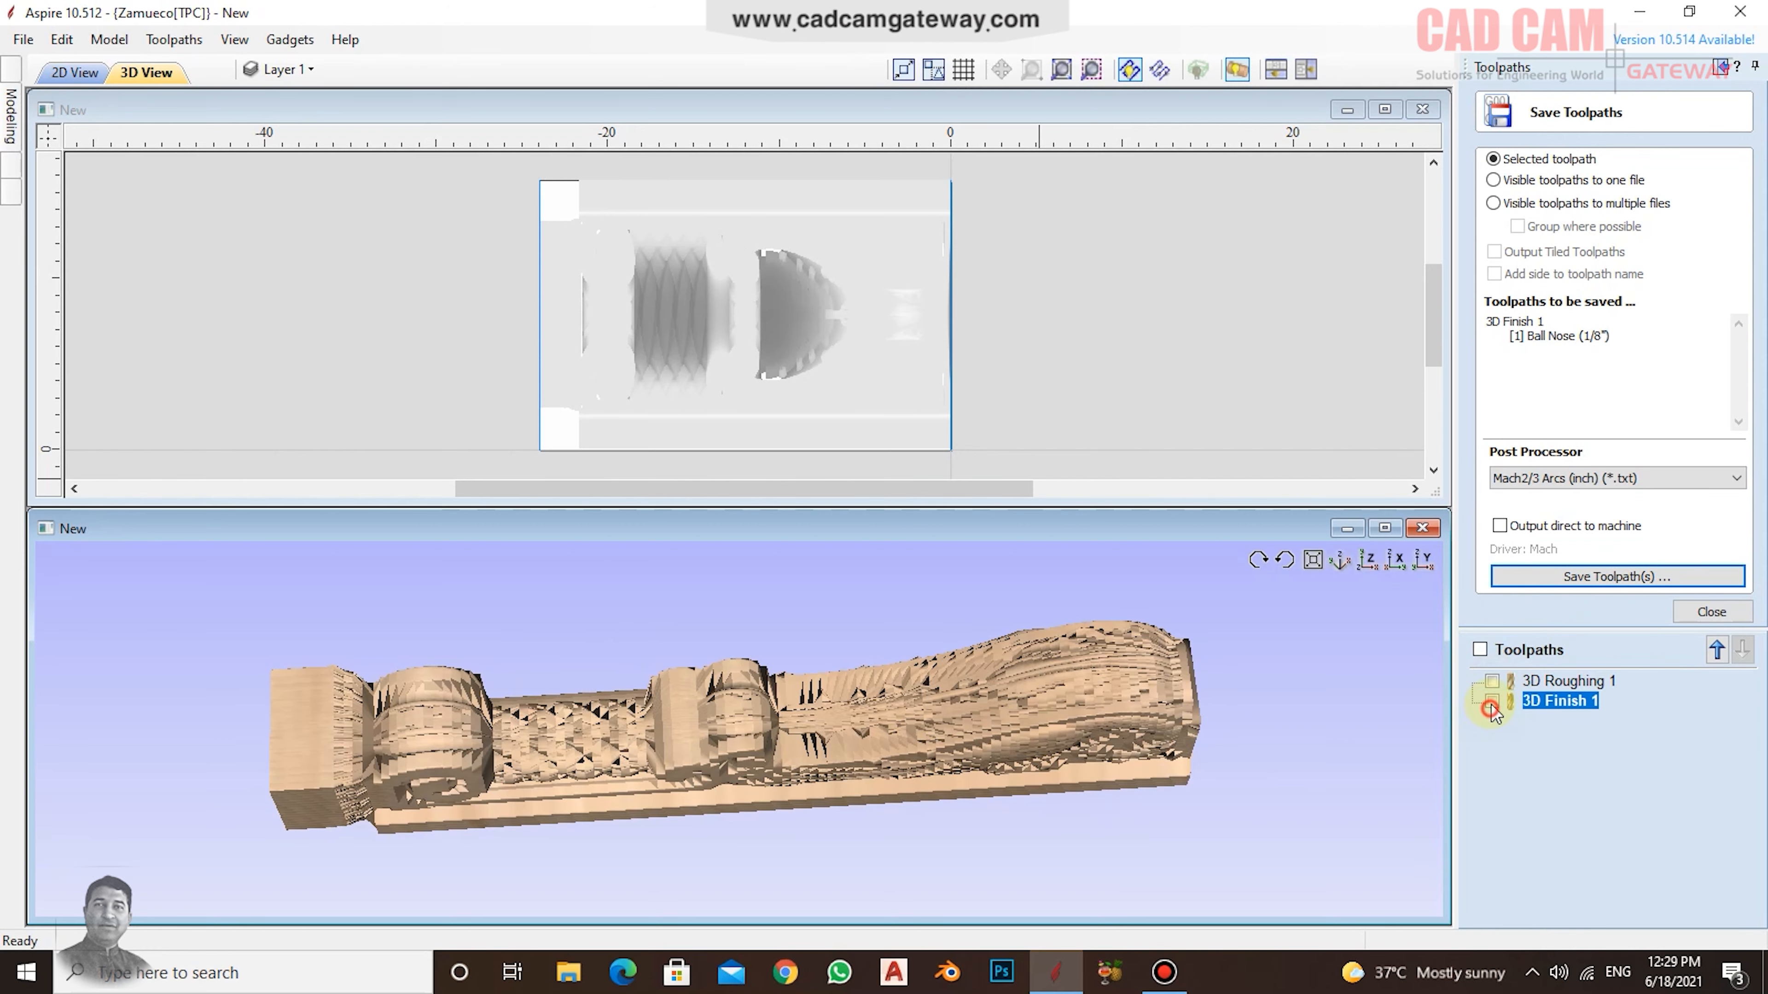
click(1492, 702)
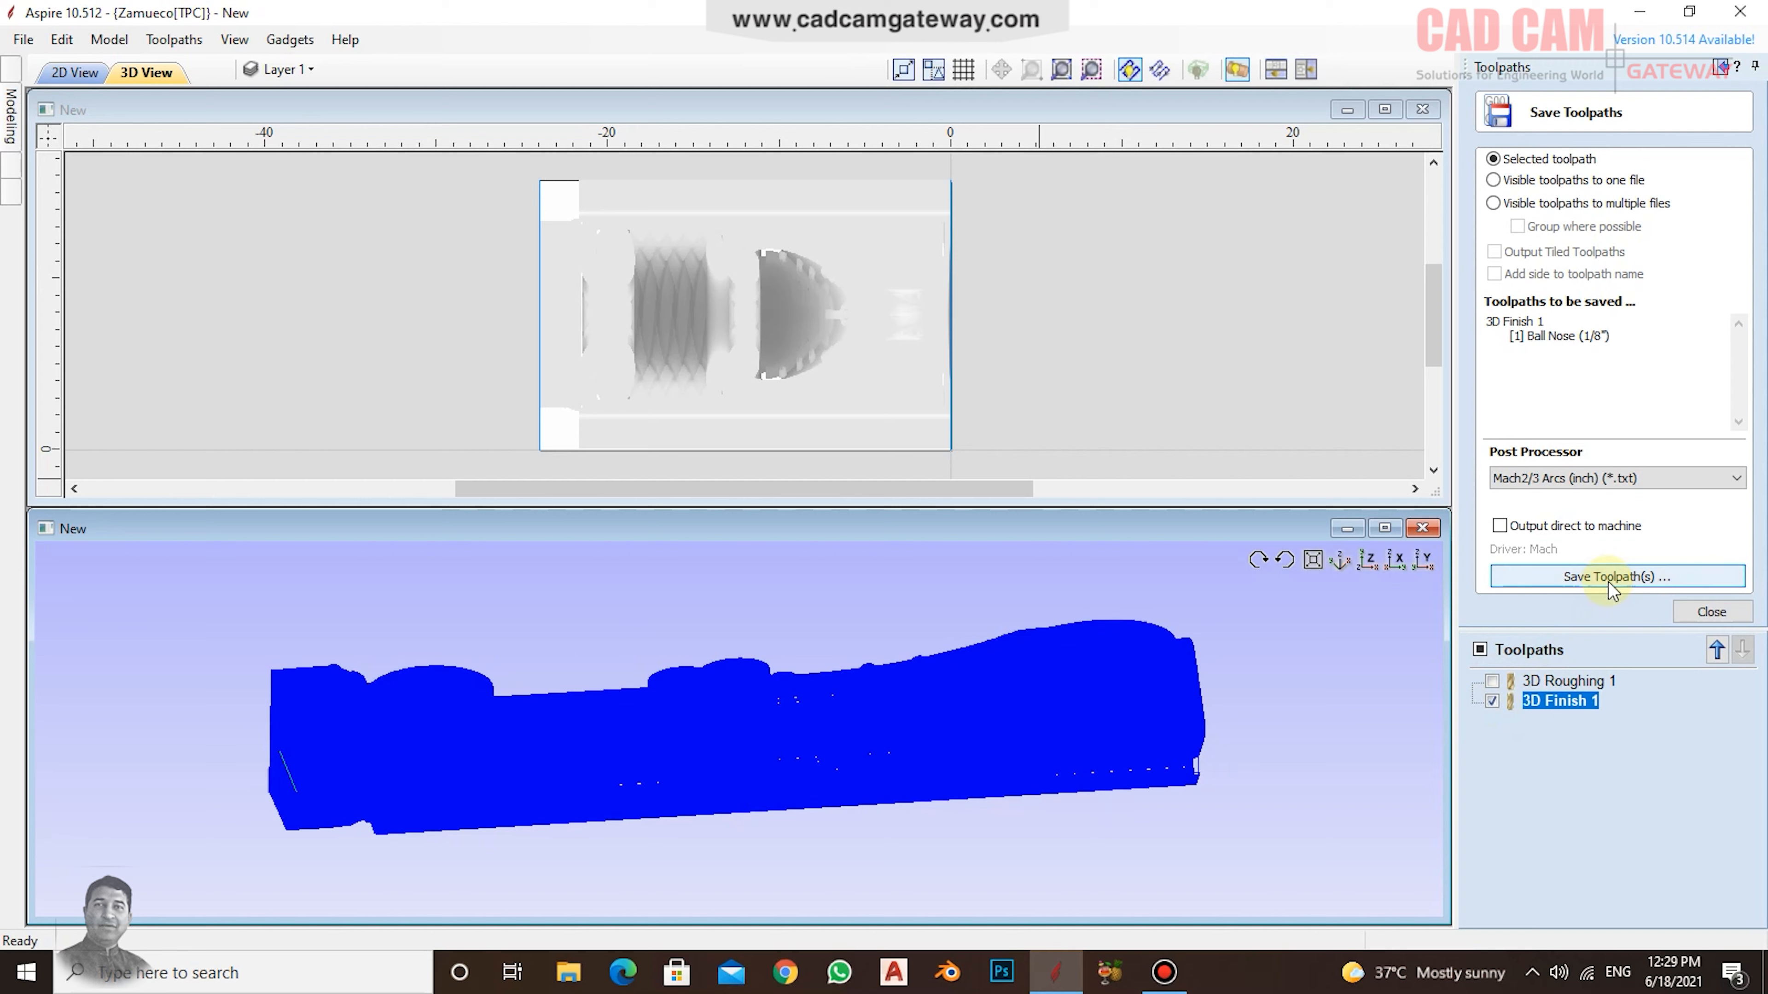